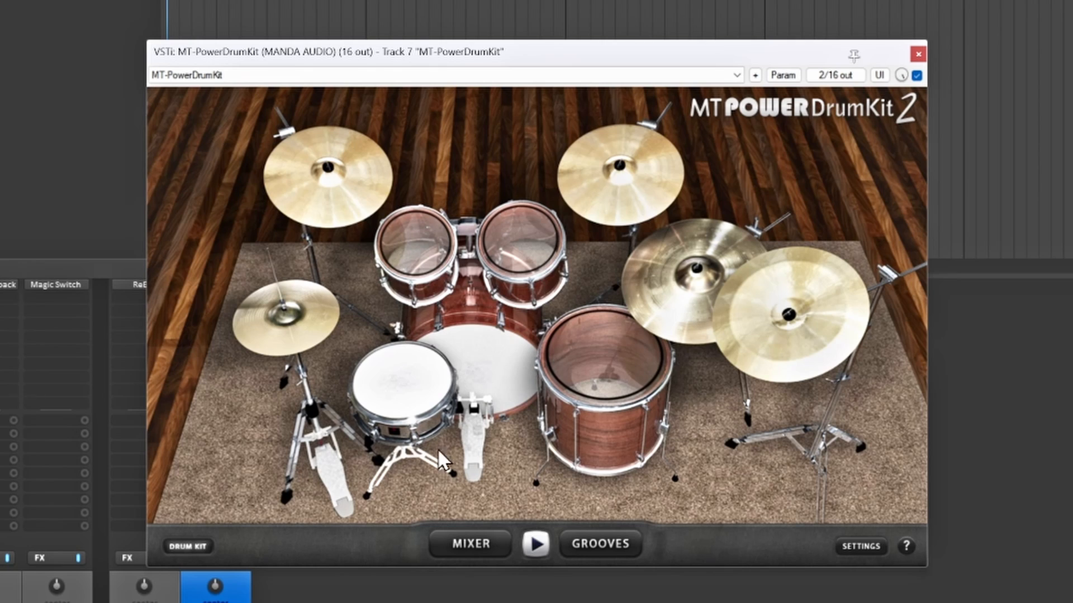
# - Open the grooves library and add Intro 01 from the 4/4 60-150 bpm Intro style to the composer
pyautogui.click(482, 548)
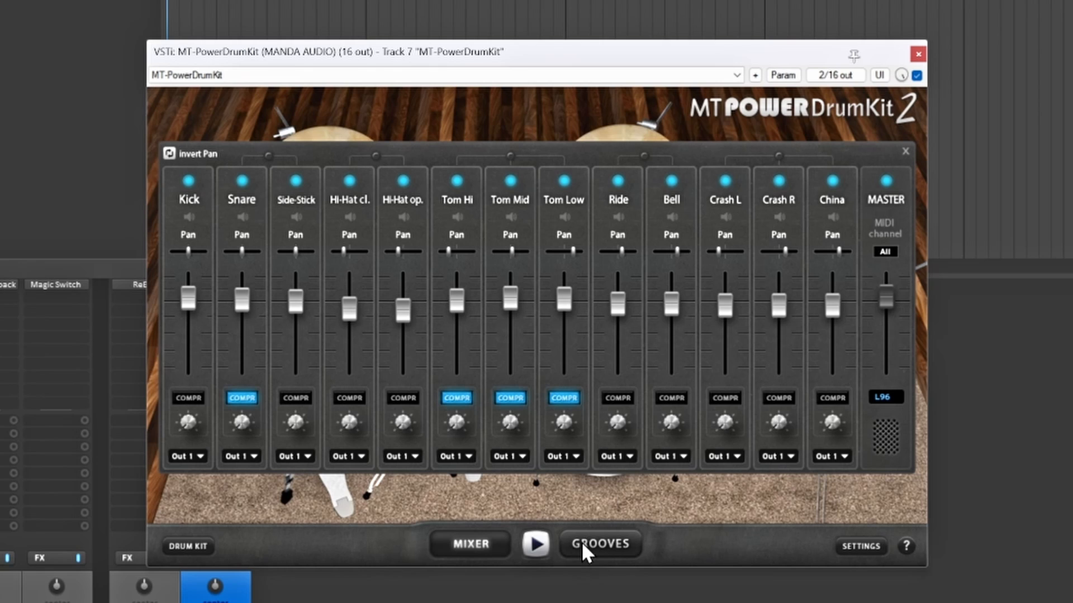
pyautogui.click(597, 543)
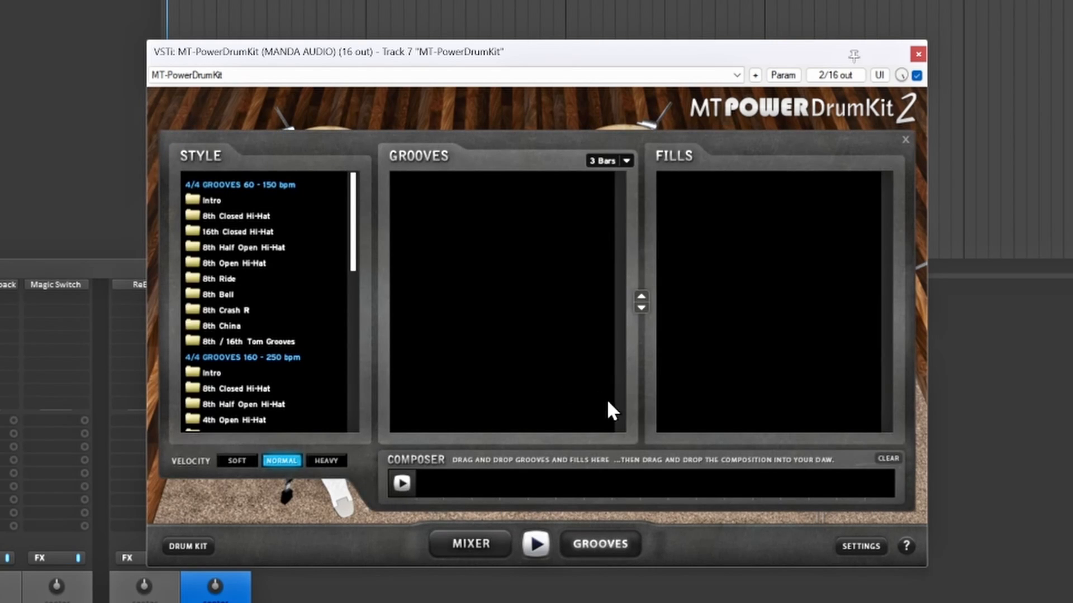
pyautogui.click(209, 201)
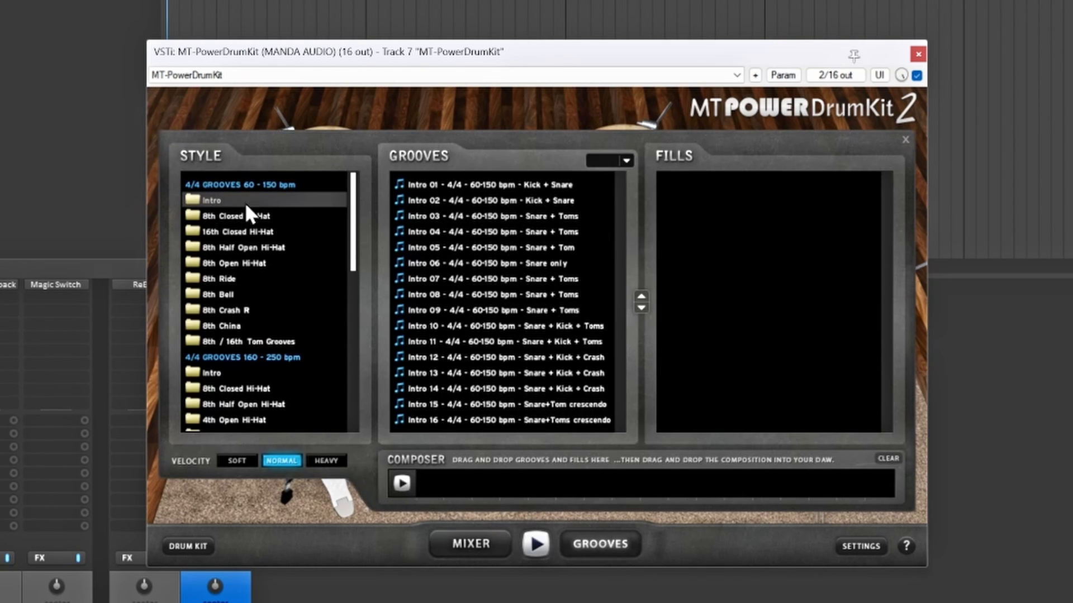
pyautogui.click(514, 185)
pyautogui.moveTo(514, 185); pyautogui.dragTo(464, 481)
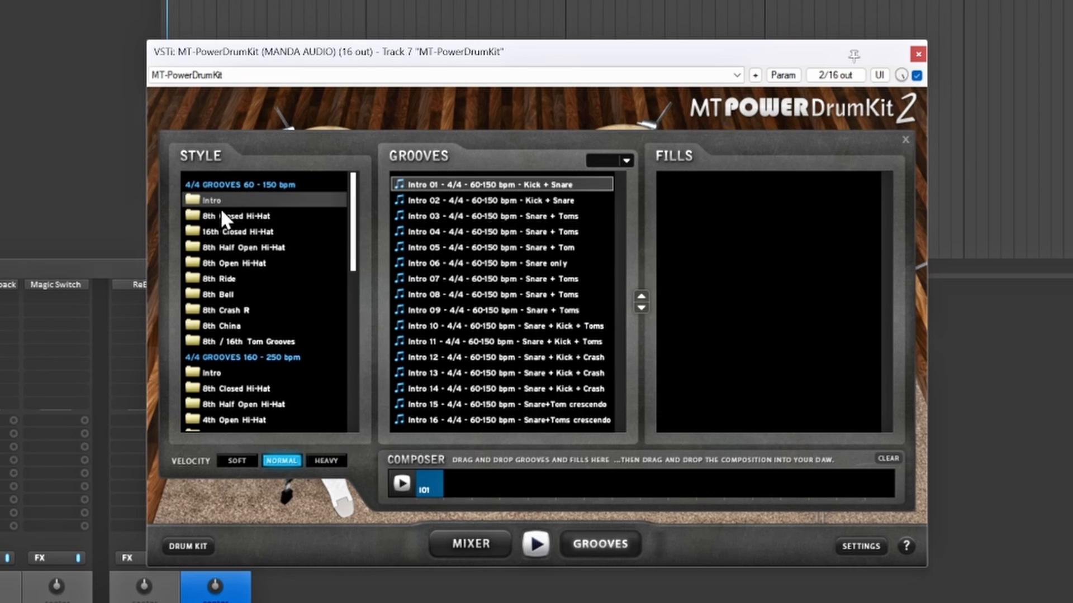
# - Add Groove 10 from the 4/4 60-150 bpm 8th Half Open Hi-Hat style after the intro in the composer
pyautogui.click(222, 263)
pyautogui.click(232, 247)
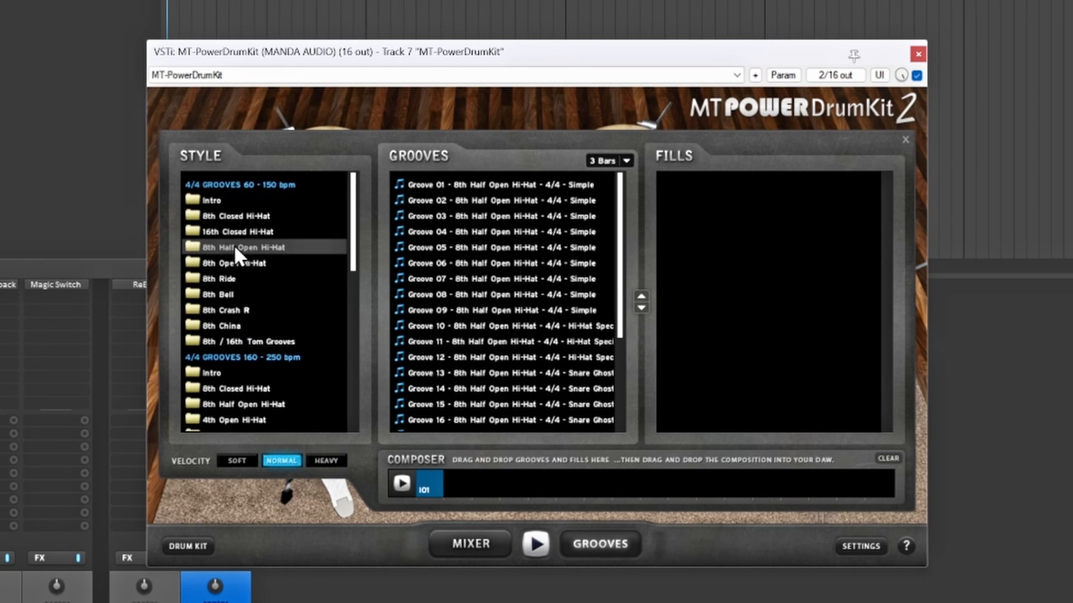
pyautogui.moveTo(508, 324); pyautogui.dragTo(473, 470)
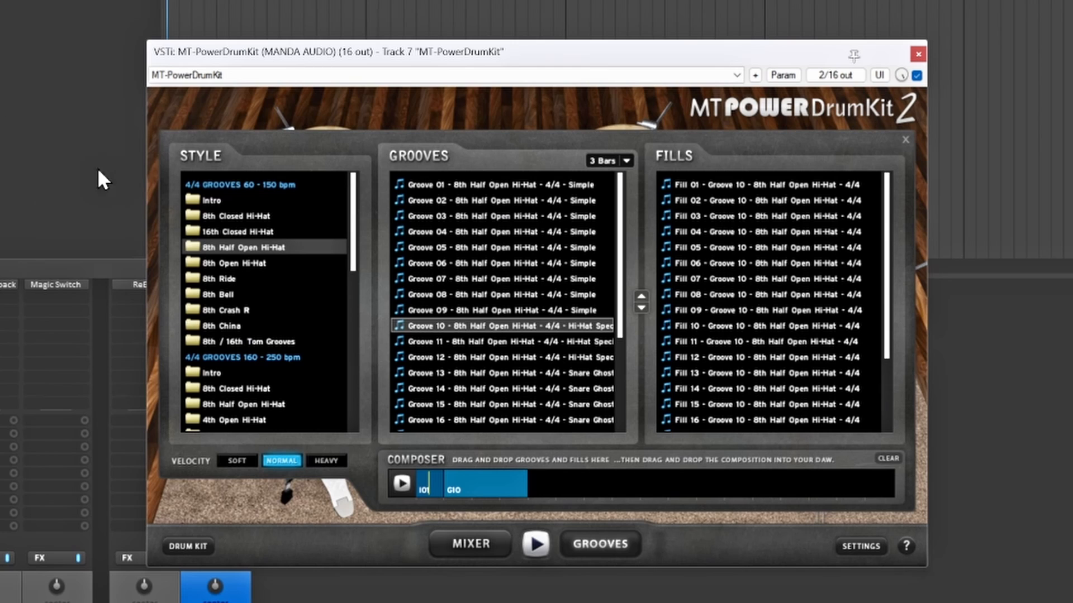
# - Build multichannel output routing for MT-PowerDrumKit from its track's FX chain, adding a new track for each stereo output pair
pyautogui.click(918, 53)
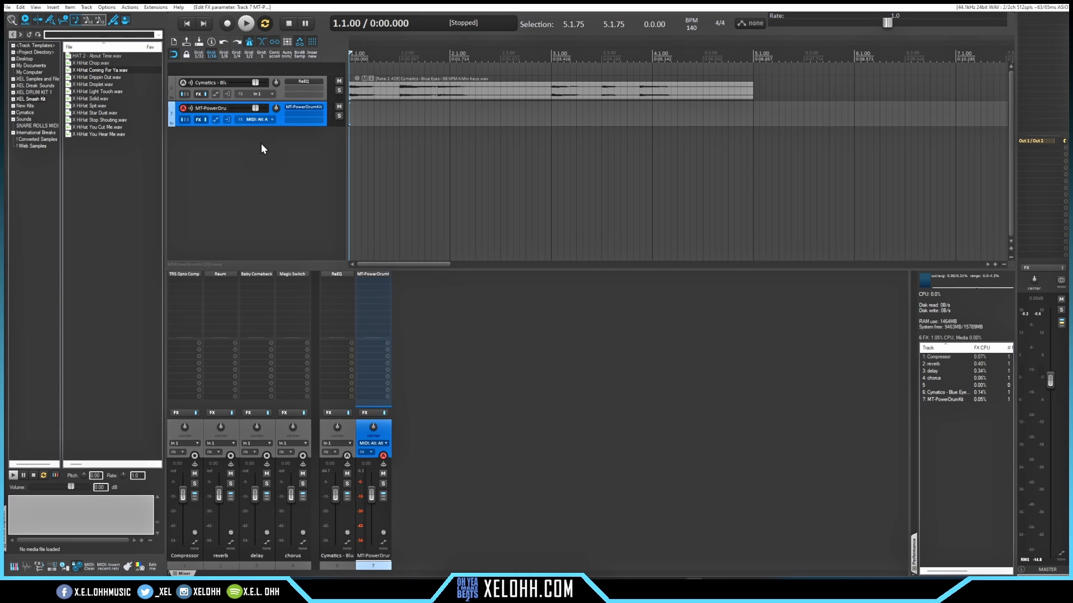
pyautogui.click(196, 119)
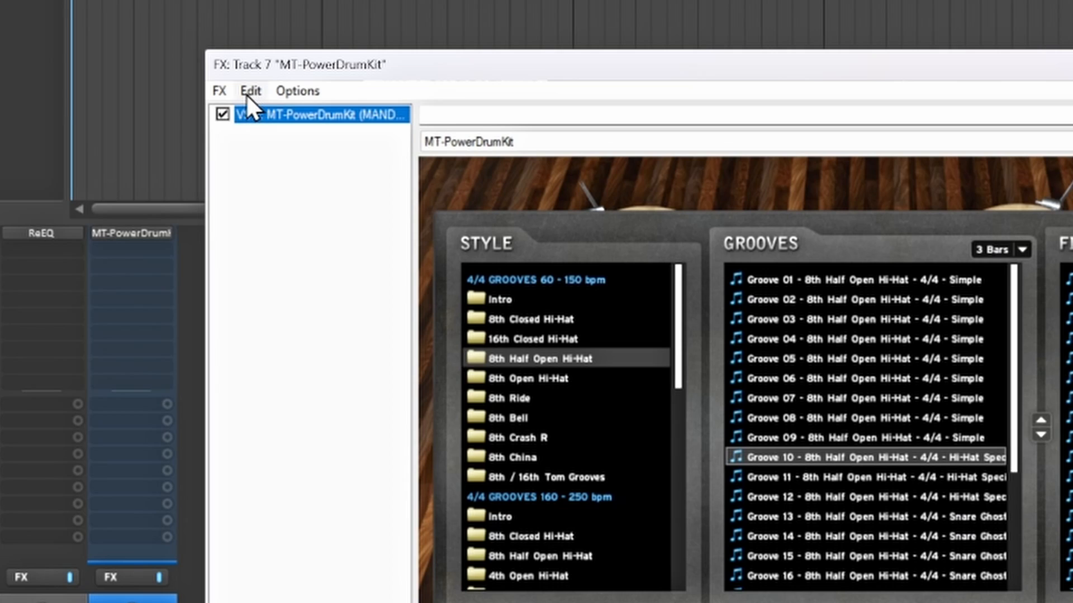
pyautogui.click(250, 91)
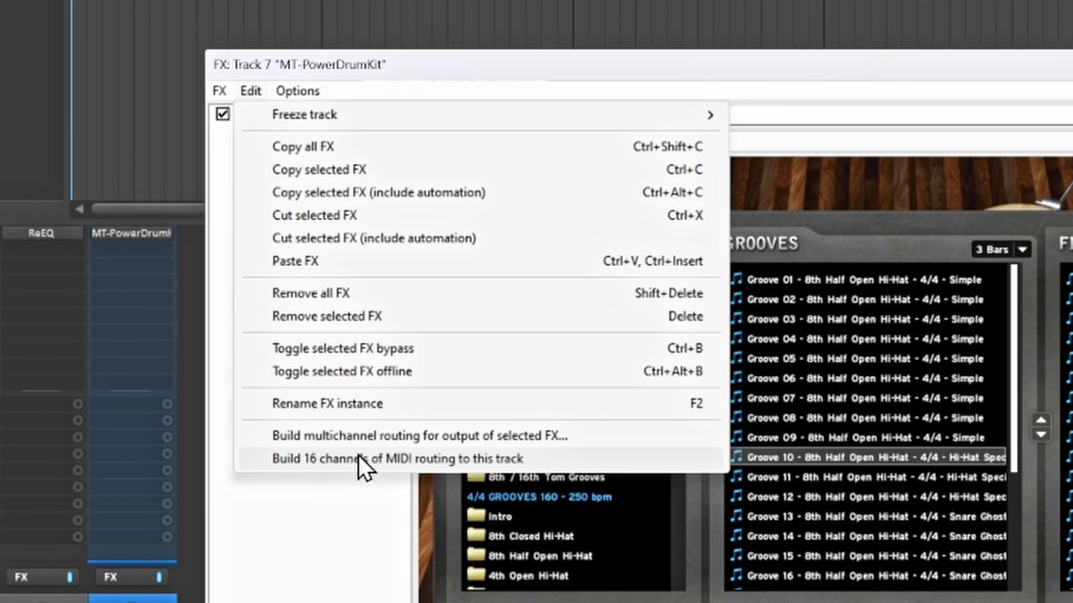
pyautogui.click(402, 433)
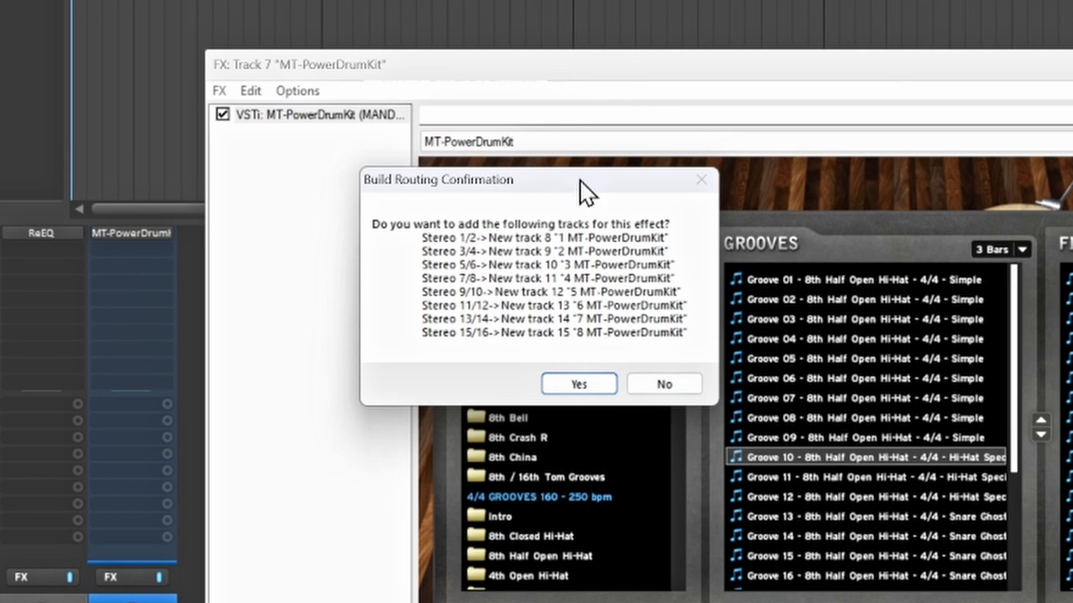
pyautogui.click(572, 385)
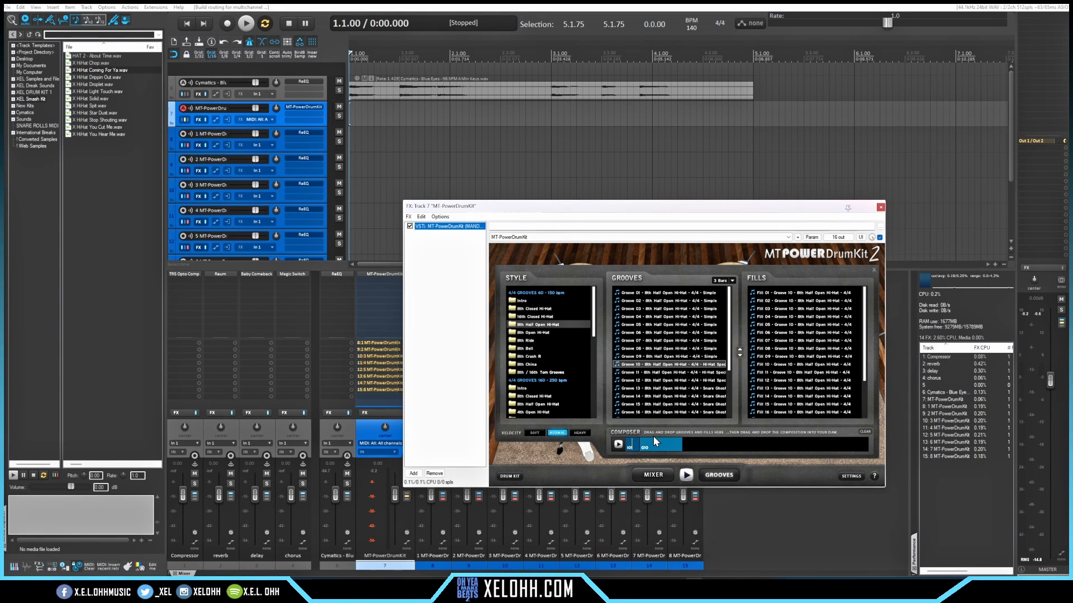
# - Place the composer's drum composition at the start of the MT-PowerDrumKit track and play it back briefly
pyautogui.moveTo(655, 445); pyautogui.dragTo(355, 122)
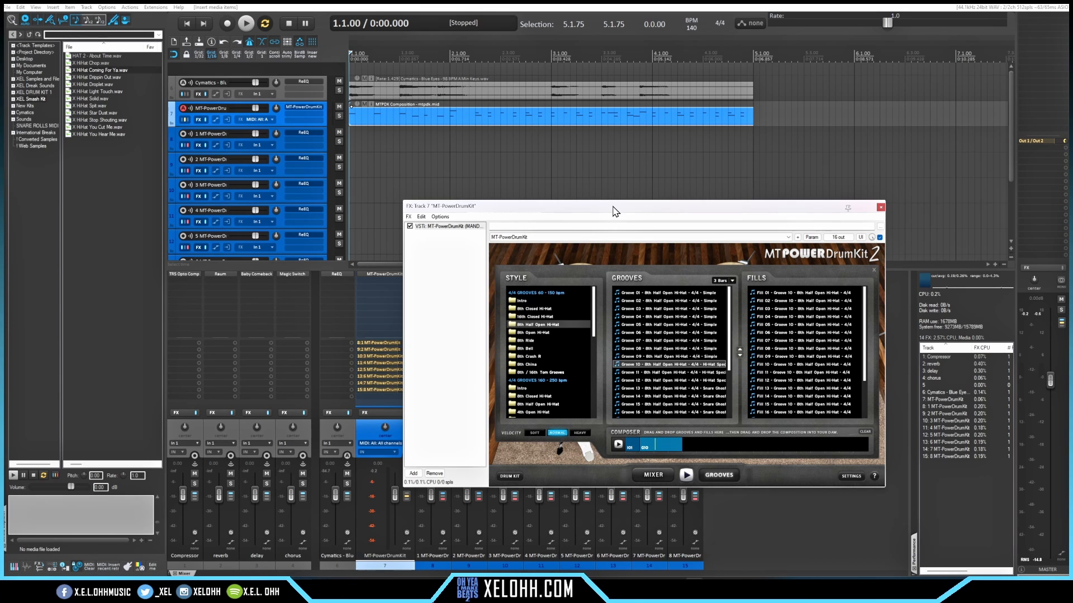
pyautogui.press('space')
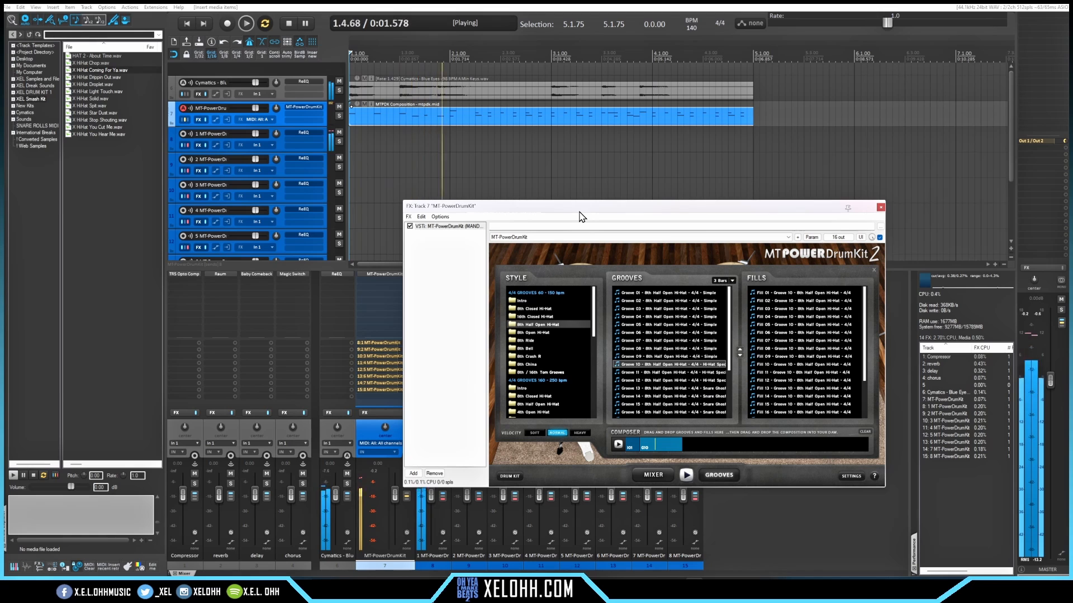
pyautogui.press('space')
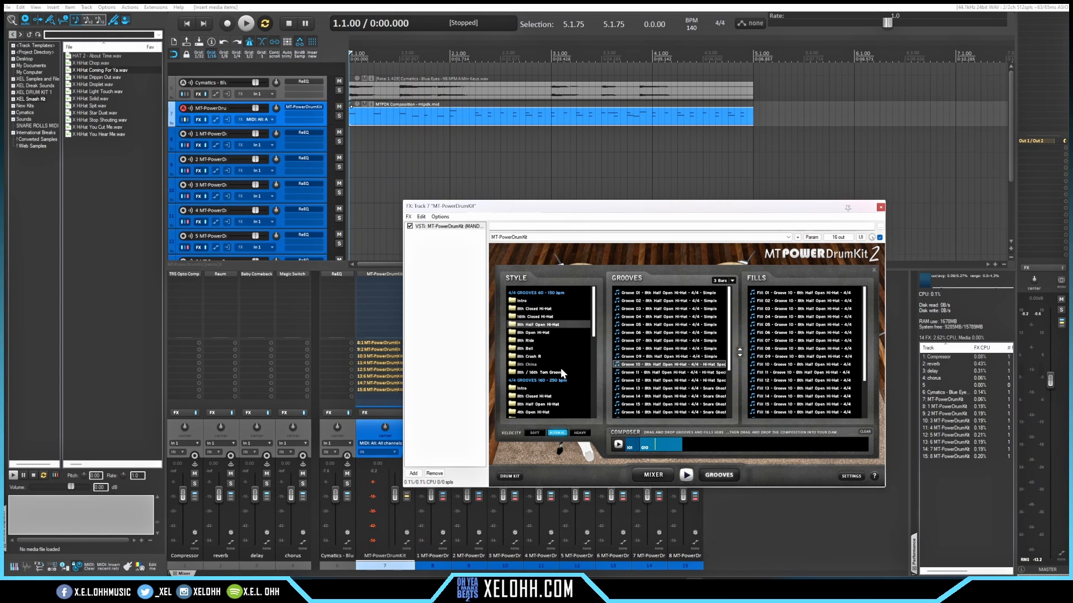
# - In the drum mixer, route Snare to Out 2, Side-Stick to Out 3, closed Hi-Hat to Out 4, open Hi-Hat to Out 5, Toms to Out 6, Ride to Out 7
pyautogui.click(654, 475)
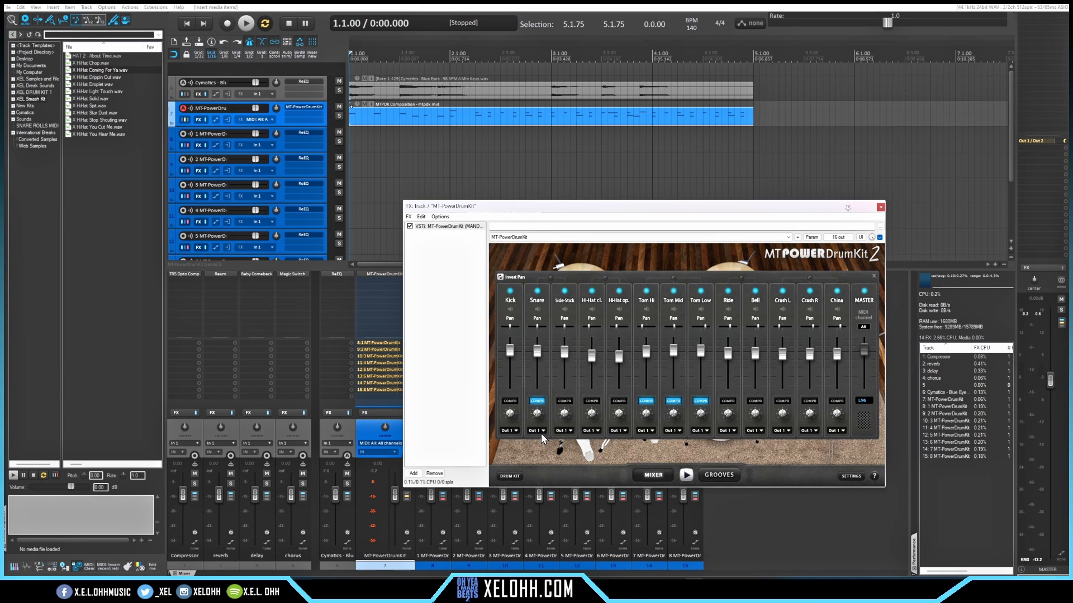
pyautogui.click(541, 434)
pyautogui.click(541, 446)
pyautogui.click(569, 430)
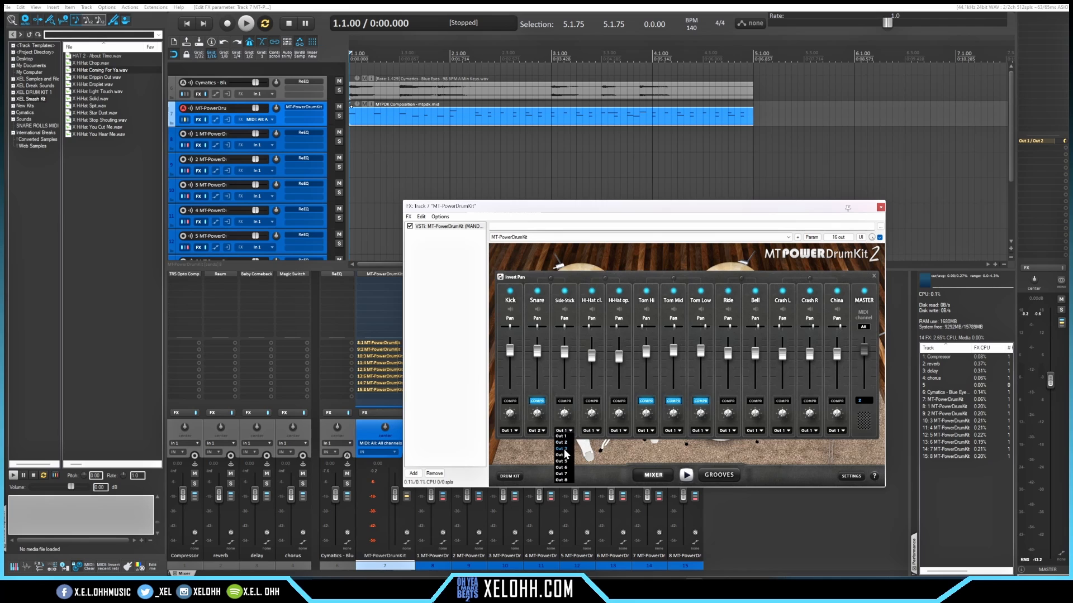
pyautogui.click(561, 448)
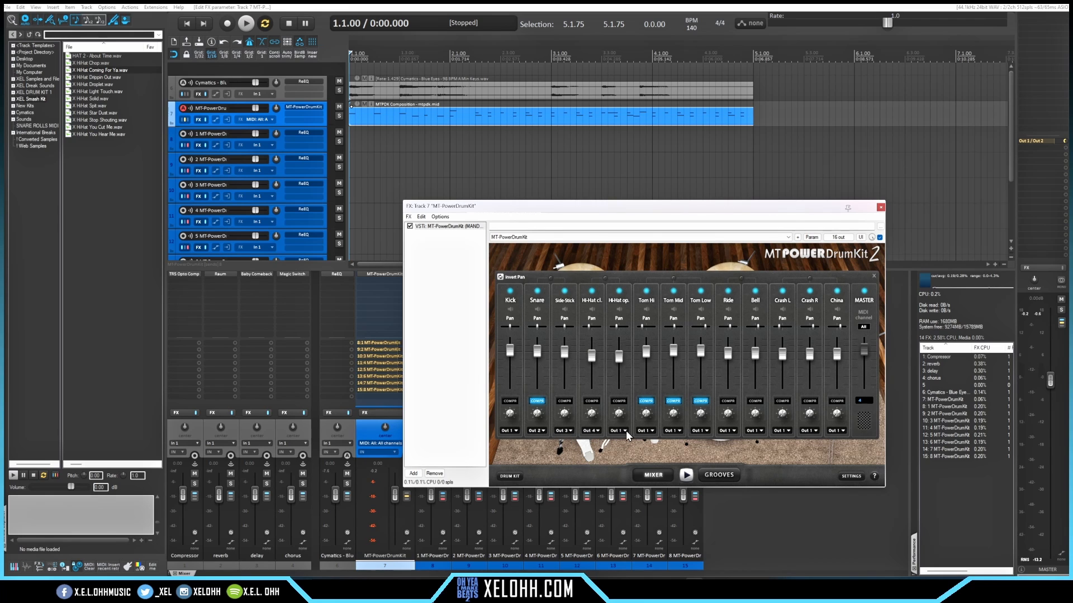
pyautogui.click(649, 431)
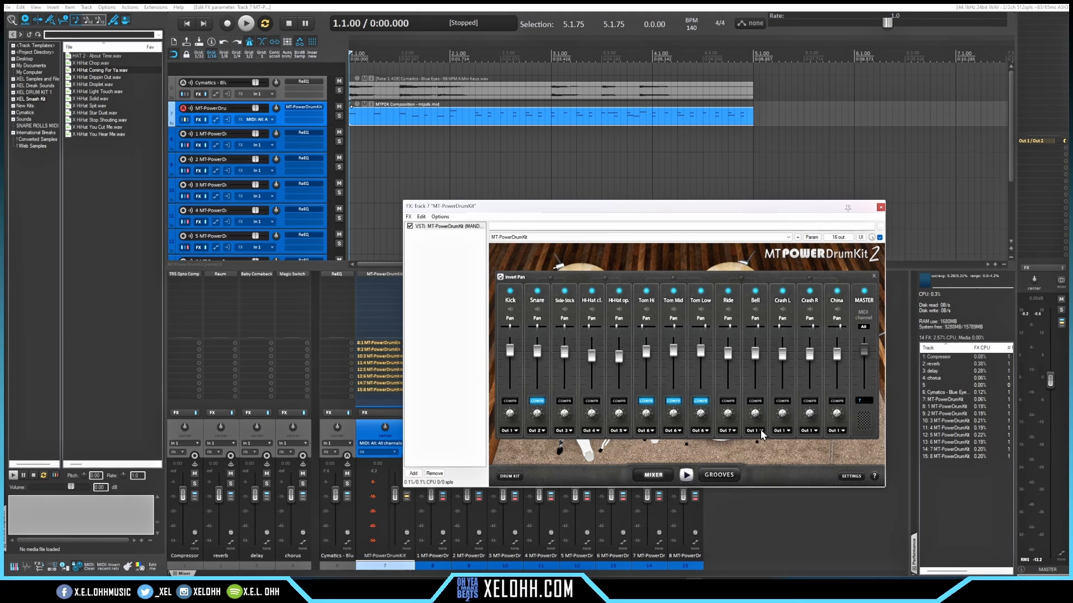
# - Route Bell to Out 2, and Crash L, Crash R and China to Out 8 in the drum mixer
pyautogui.click(760, 430)
pyautogui.click(757, 442)
pyautogui.click(789, 431)
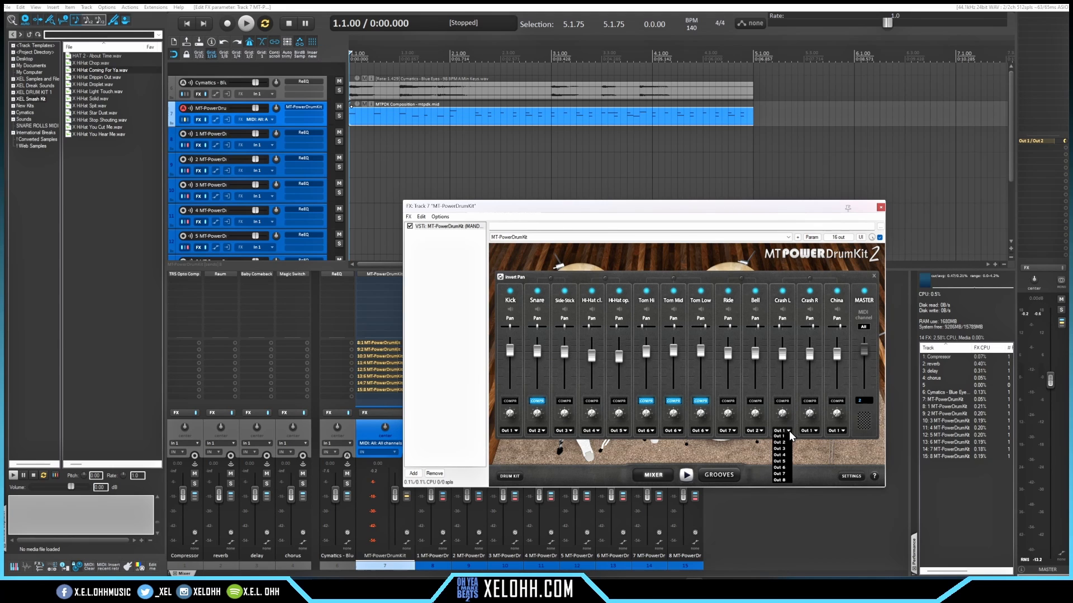
pyautogui.click(784, 480)
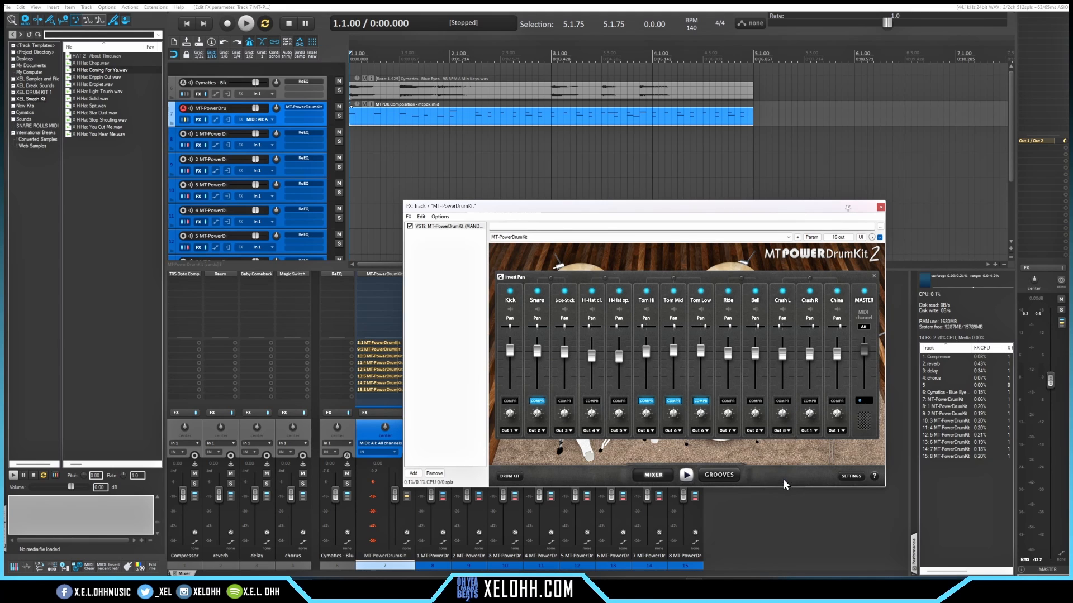
pyautogui.click(812, 432)
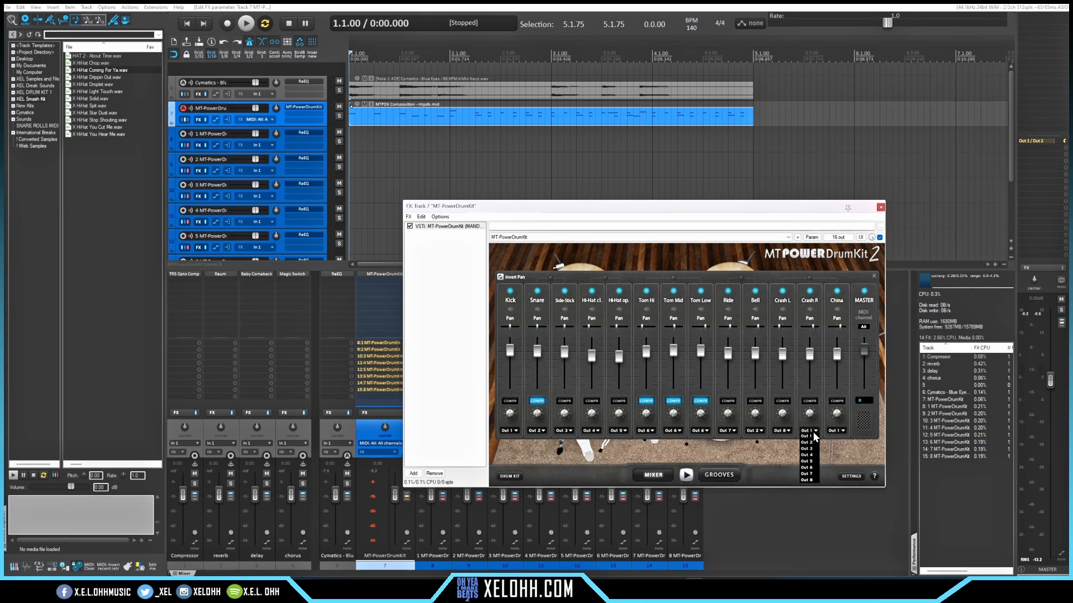
pyautogui.click(806, 477)
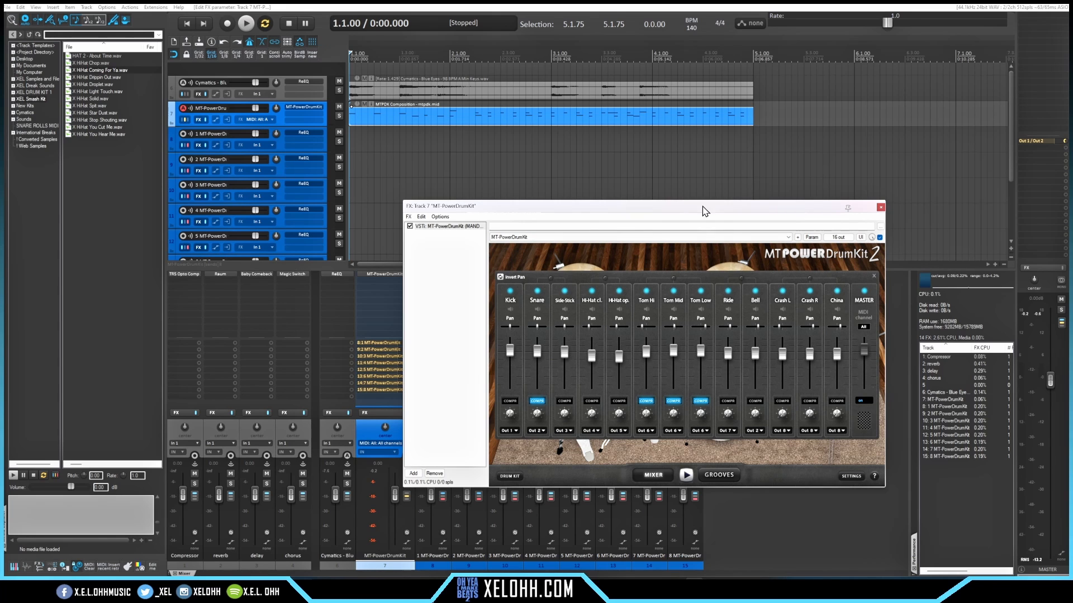
# - Close the plugin window and play the project to check the meters on the separate drum output tracks
pyautogui.click(880, 207)
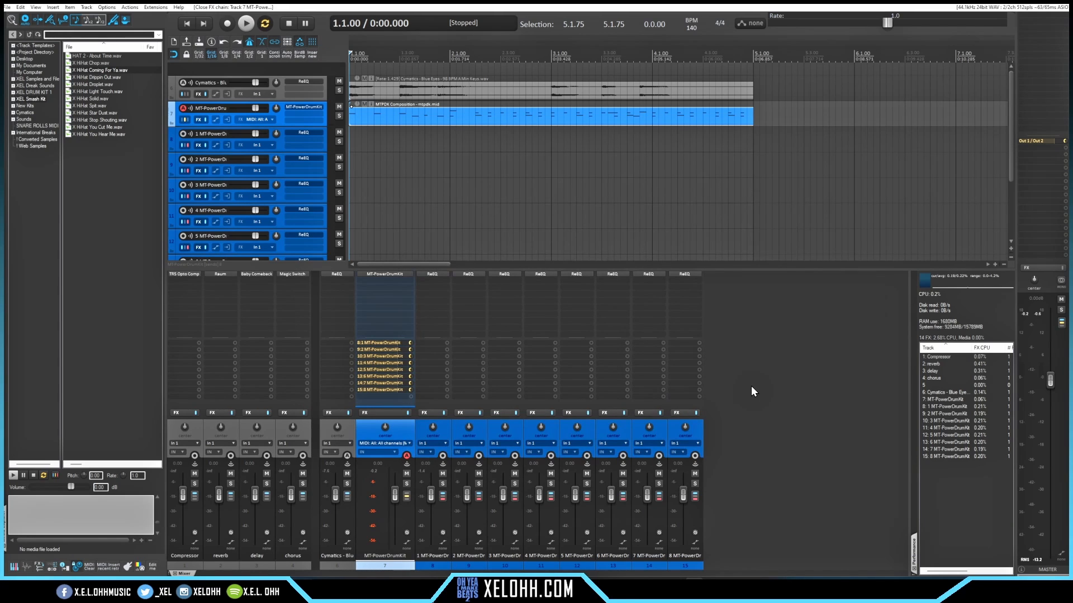
pyautogui.press('space')
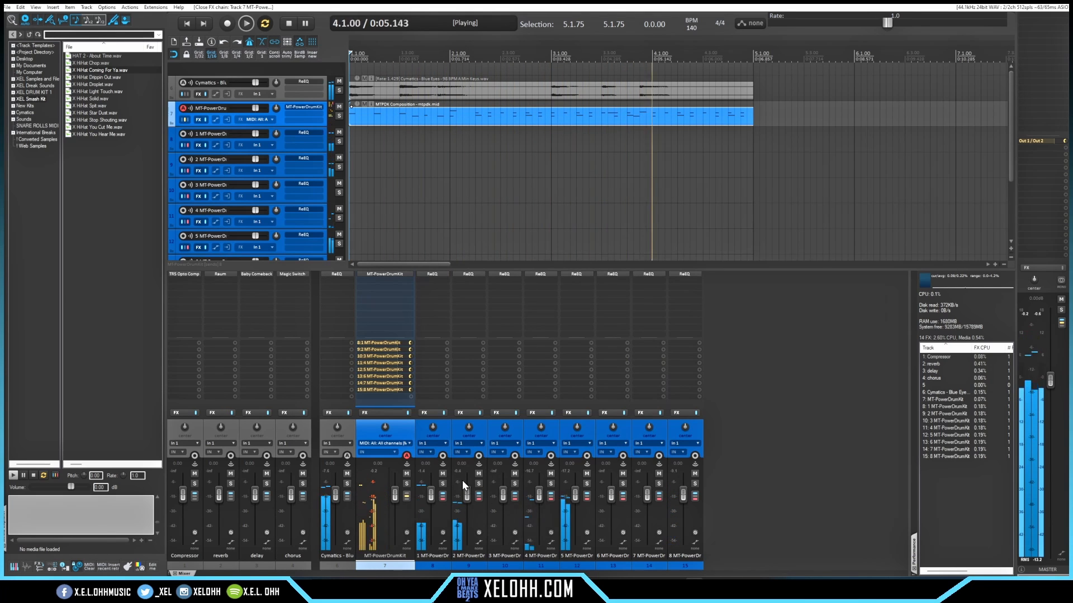
pyautogui.press('space')
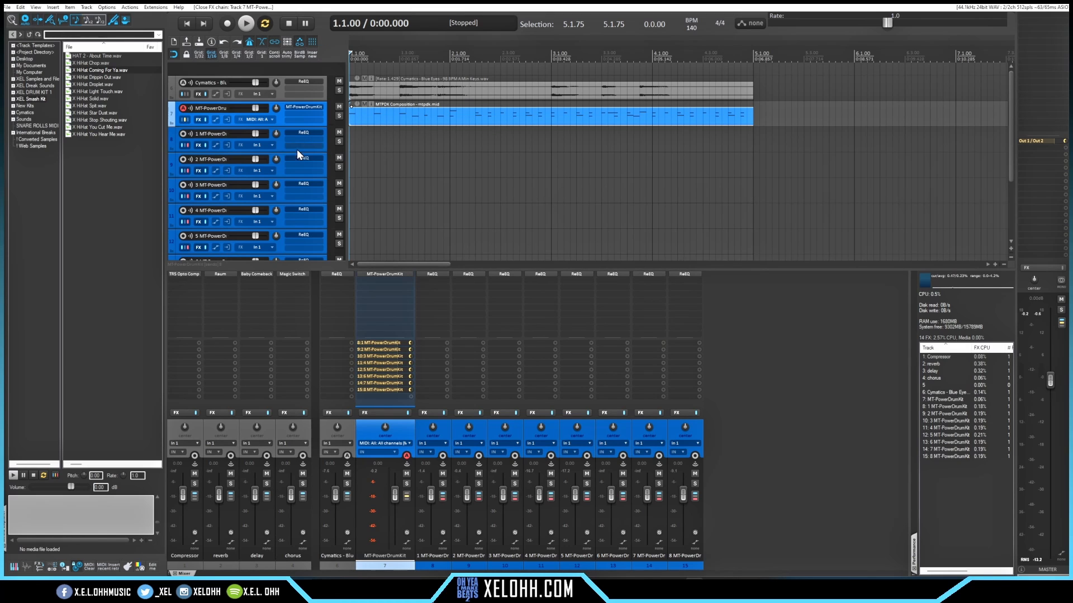
# - Select the eight MT-PowerDrumKit output tracks, 8 to 15, and arm them all for recording
pyautogui.click(438, 568)
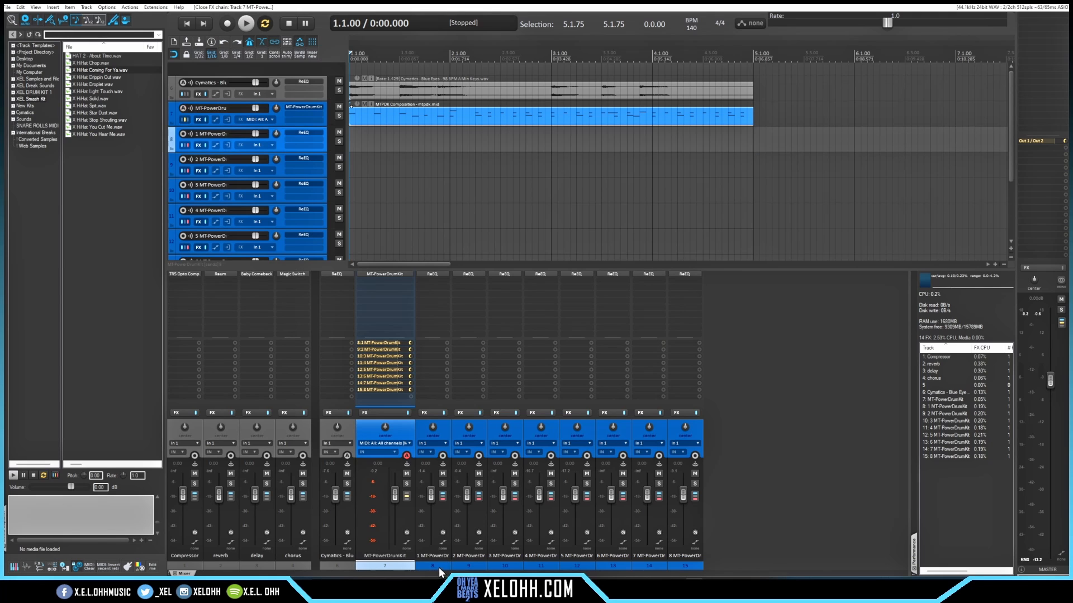
pyautogui.keyDown('shift'); pyautogui.click(689, 567); pyautogui.keyUp('shift')
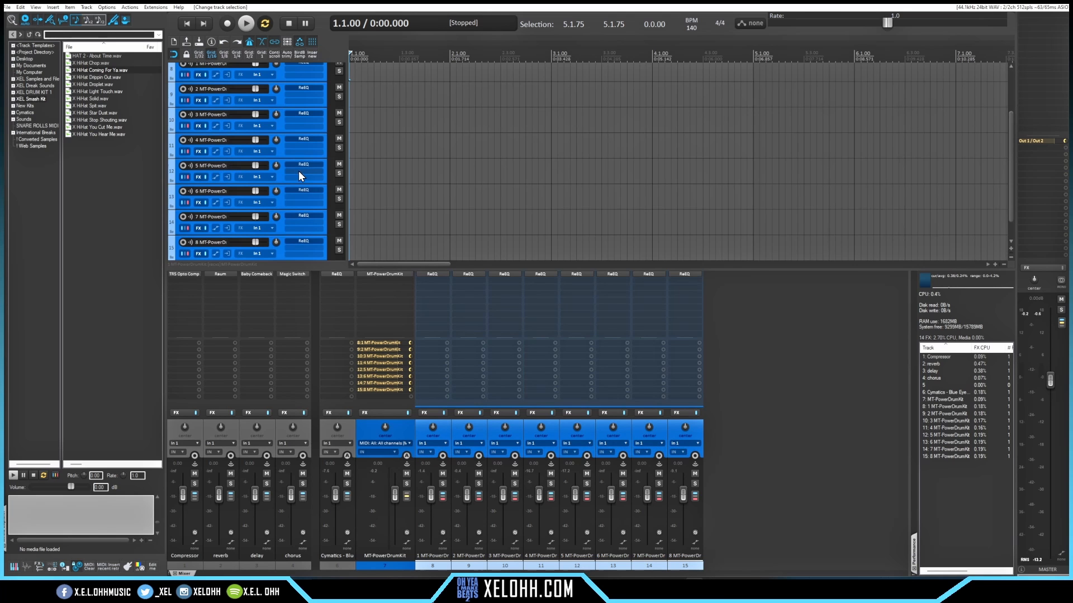
pyautogui.scroll(2, 274, 130)
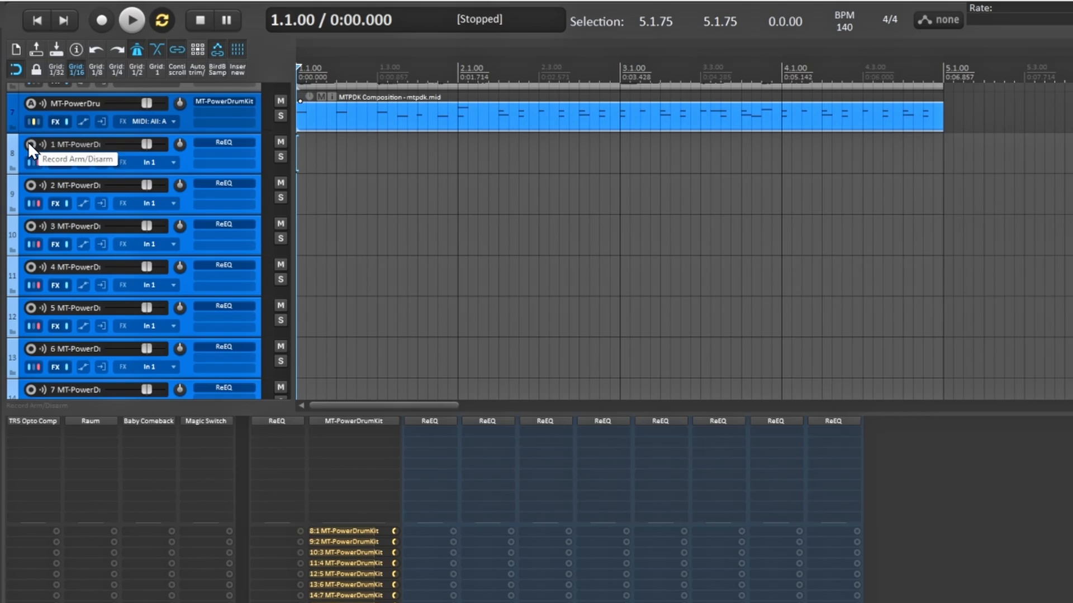
pyautogui.click(181, 100)
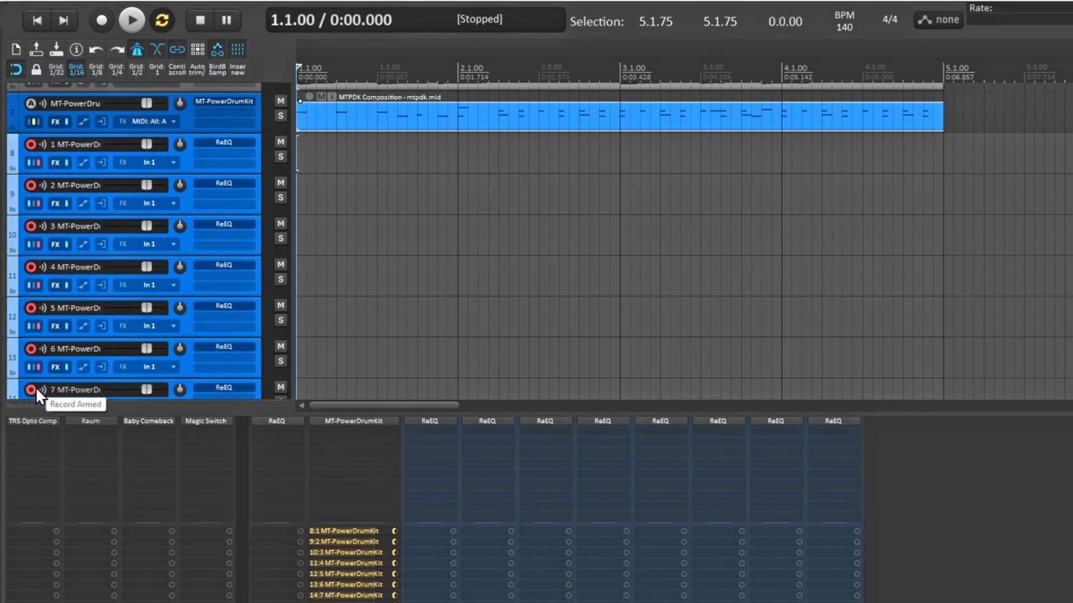
# - Set the record mode of the eight selected drum tracks to Record: output (mono)
pyautogui.click(101, 161)
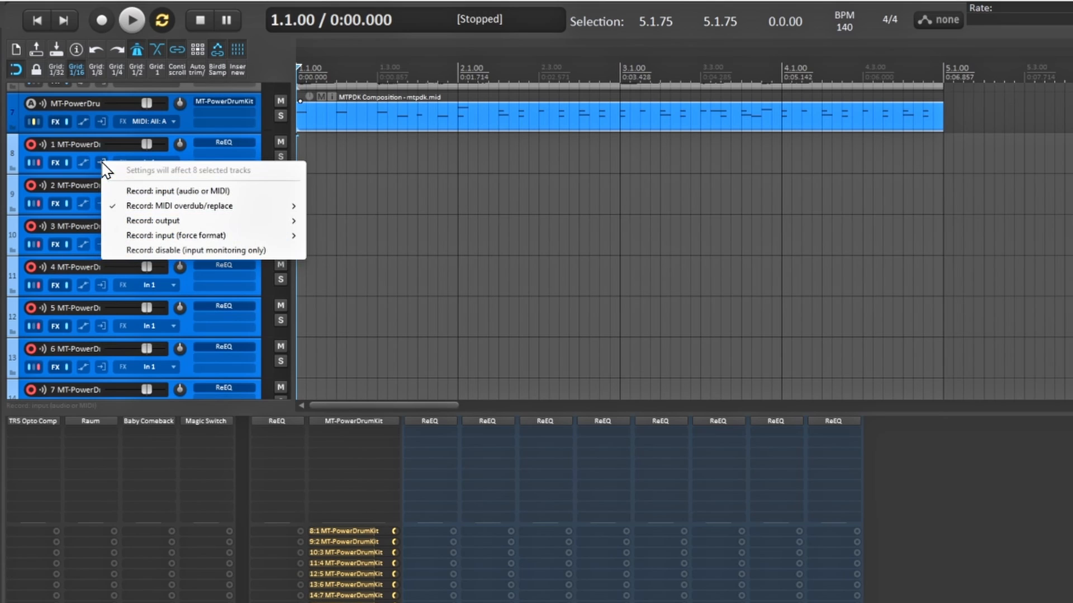
pyautogui.moveTo(134, 223)
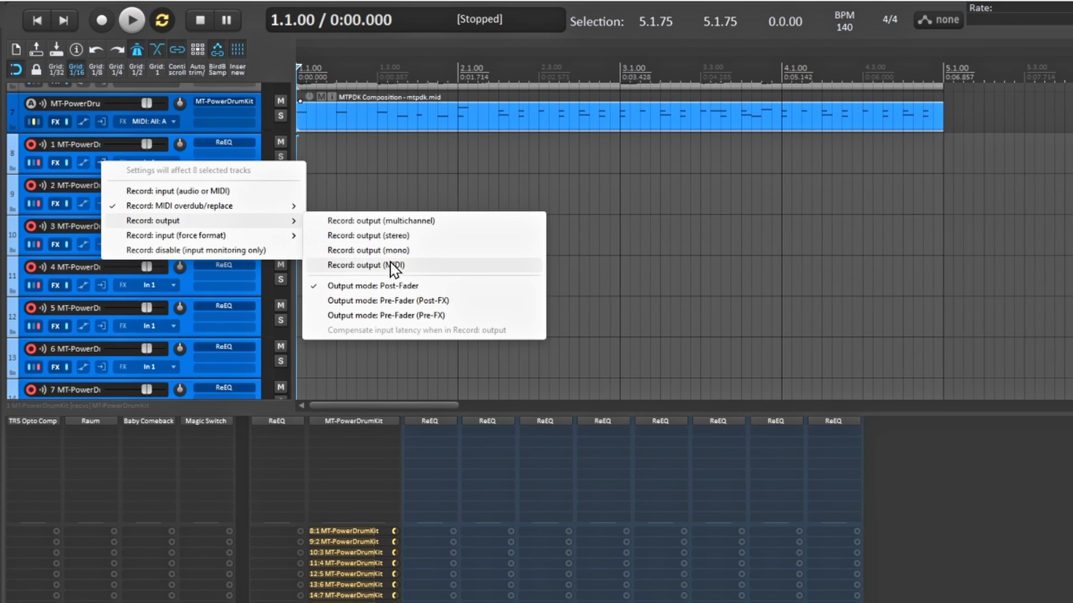
pyautogui.click(361, 251)
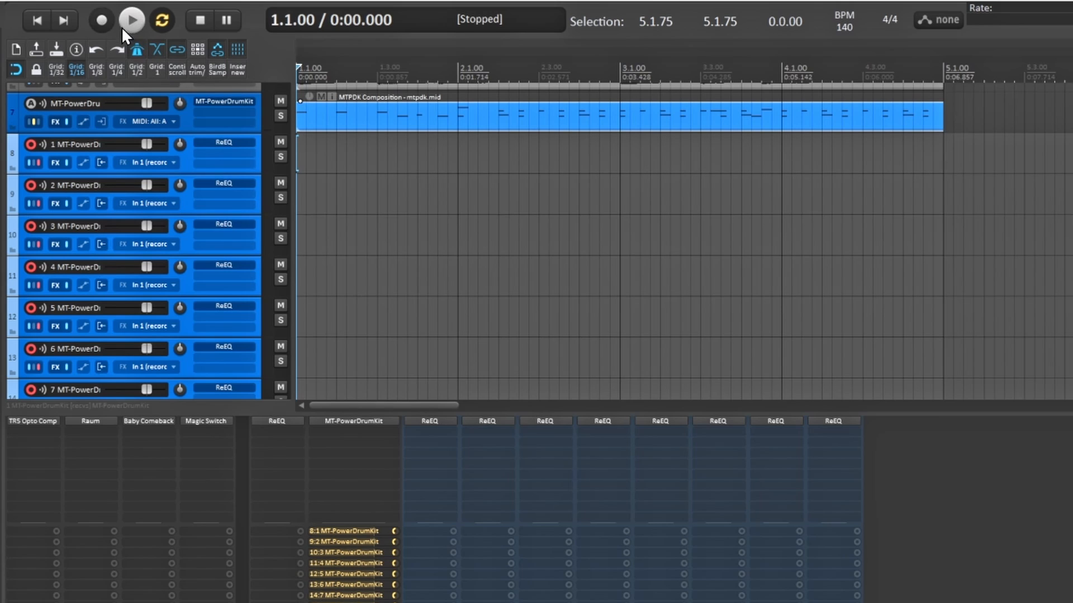
# - Record the drum outputs onto their armed tracks past the end of the MIDI composition, accepting the shared-input check
pyautogui.click(99, 18)
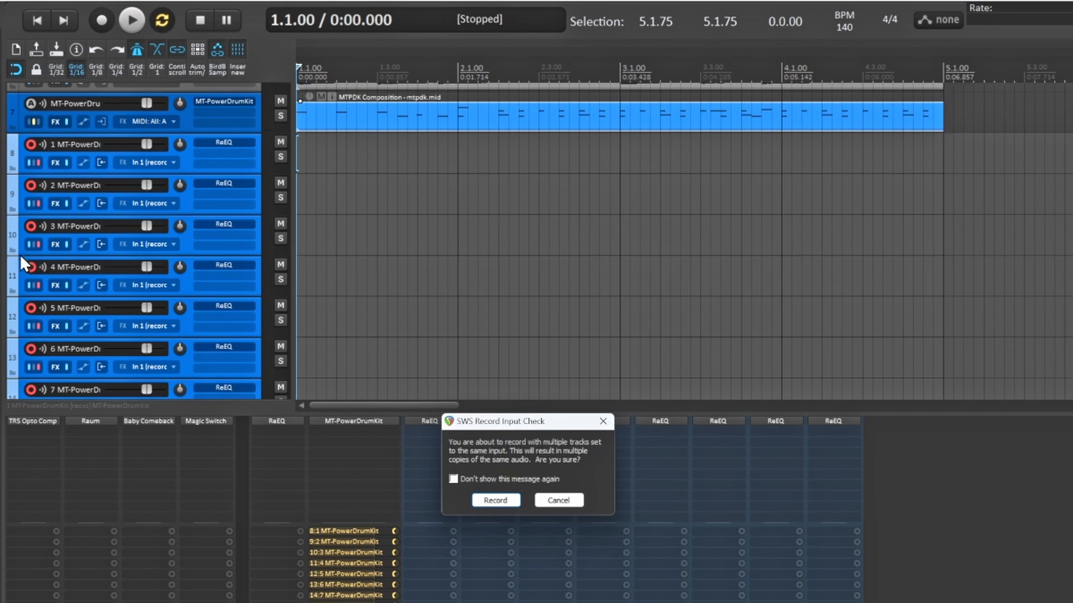
pyautogui.click(497, 499)
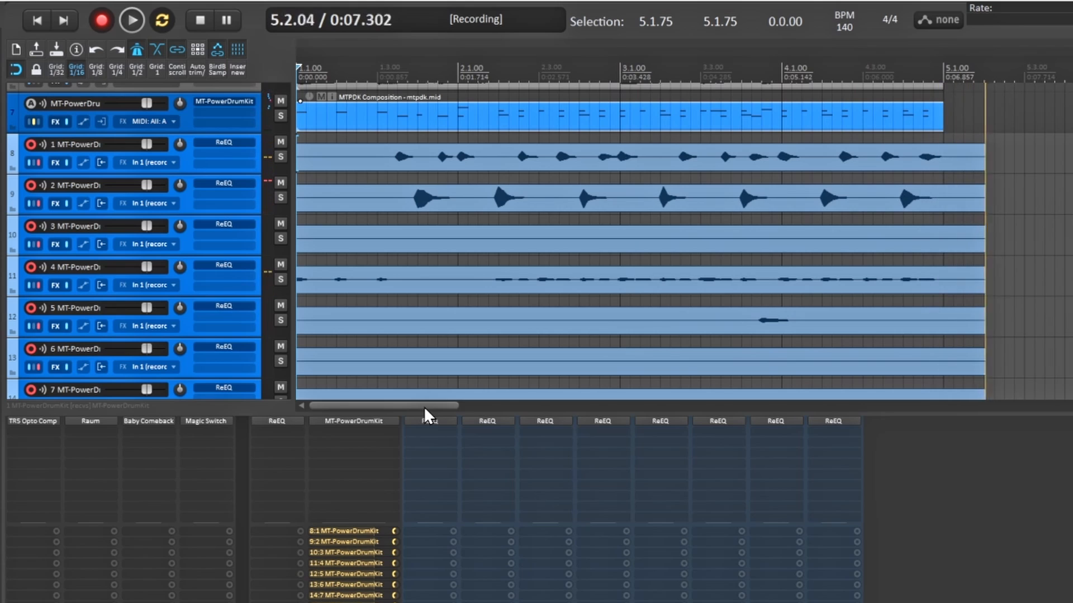
pyautogui.press('space')
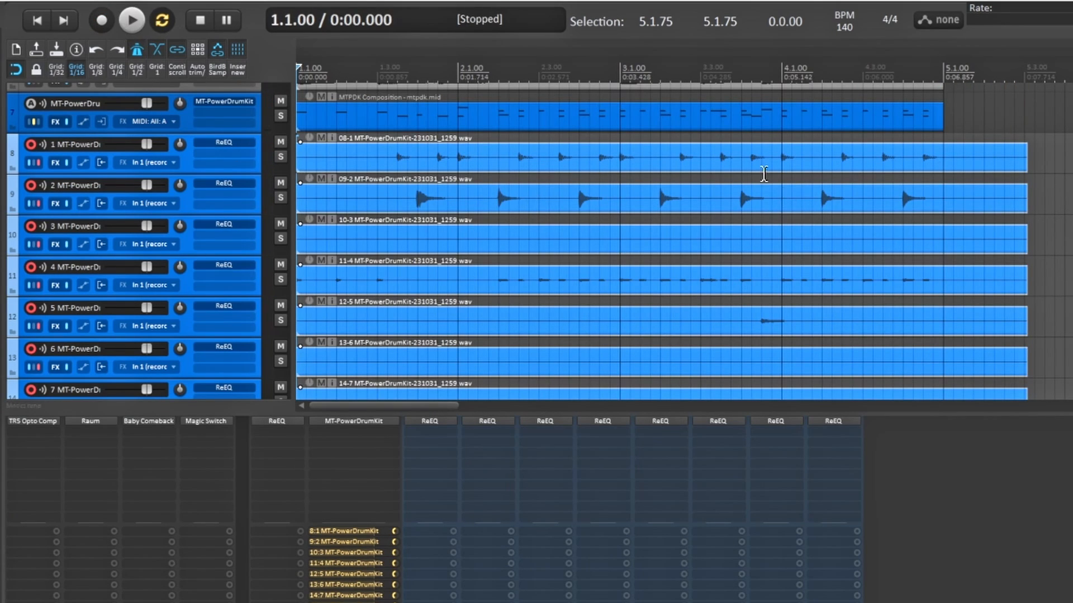
# - Mute the MT-PowerDrumKit MIDI track and trim all recorded drum items to end at 5.1.00 during playback
pyautogui.click(281, 100)
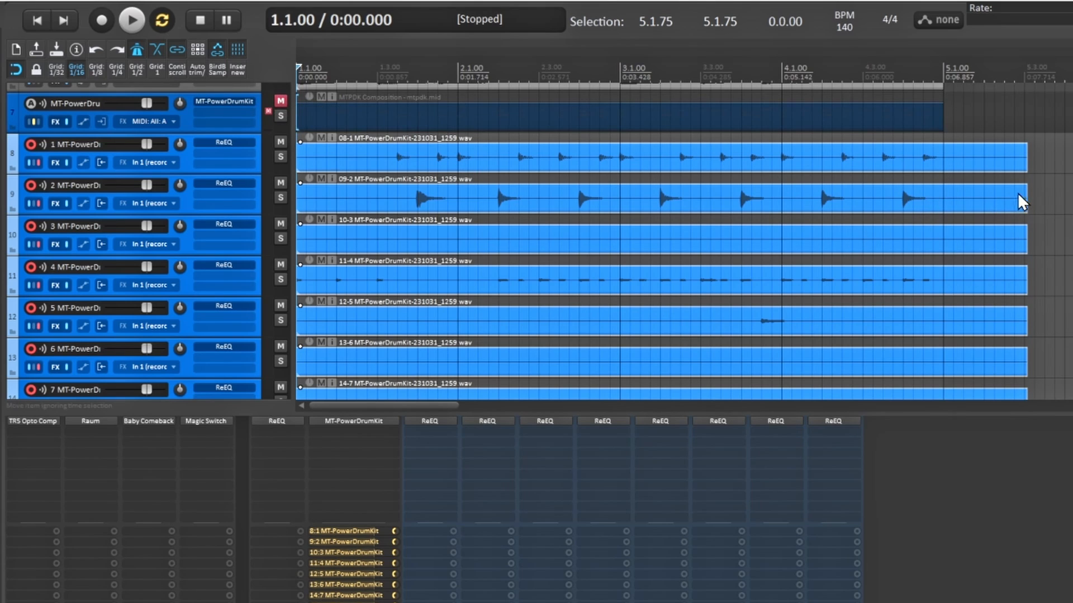
pyautogui.press('space')
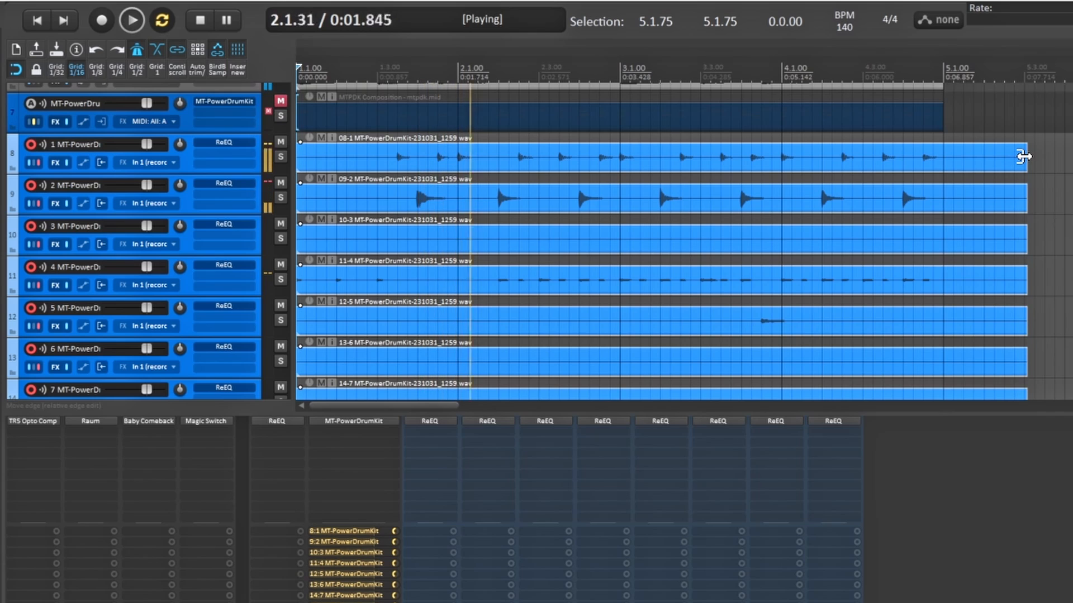
pyautogui.moveTo(1024, 156); pyautogui.dragTo(944, 155)
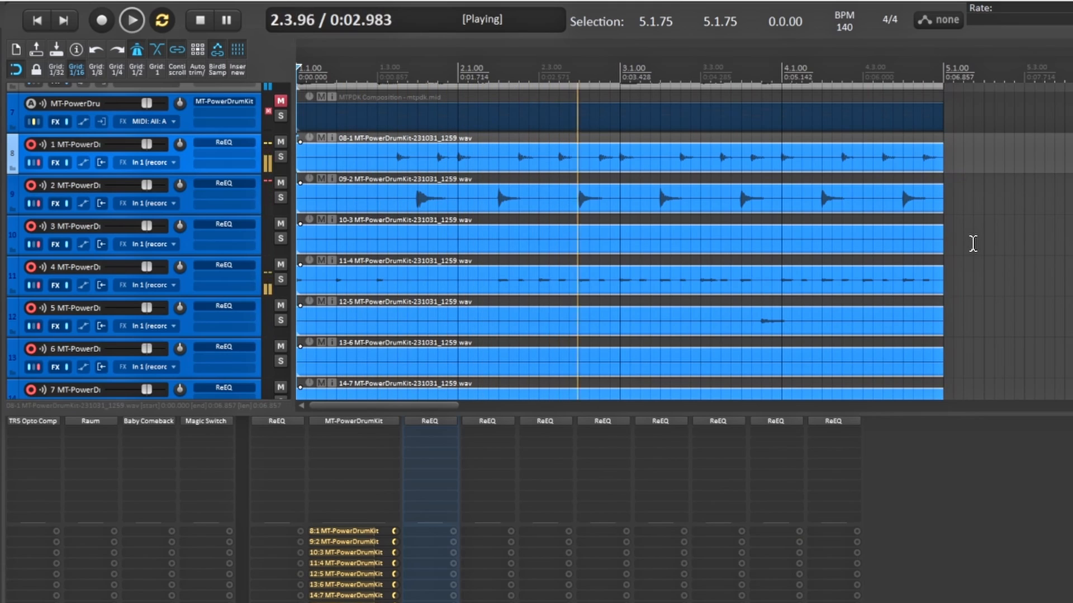
pyautogui.press('space')
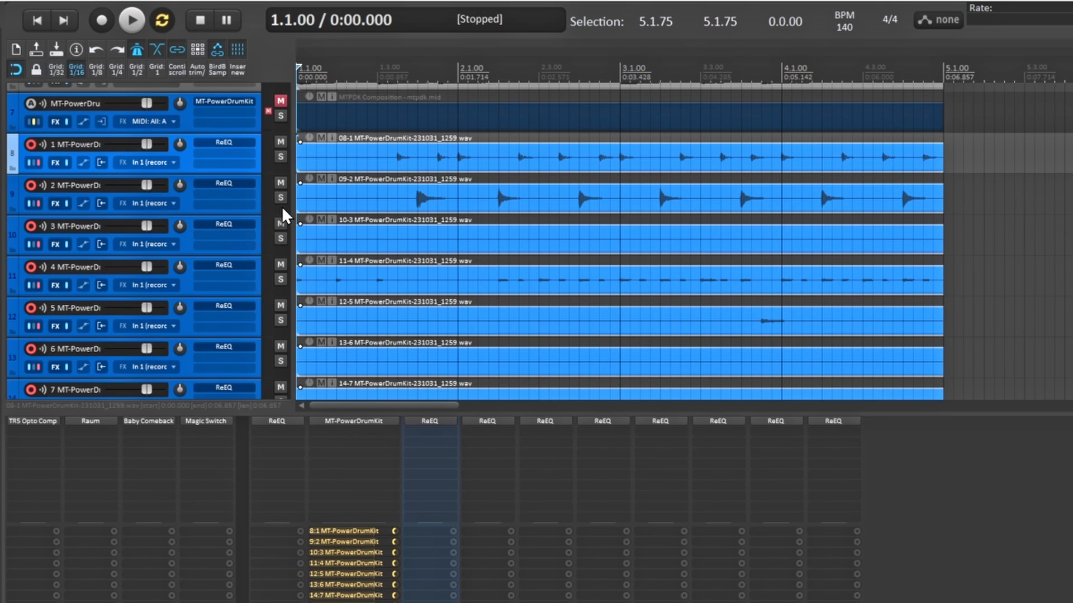
pyautogui.scroll(-5, 282, 208)
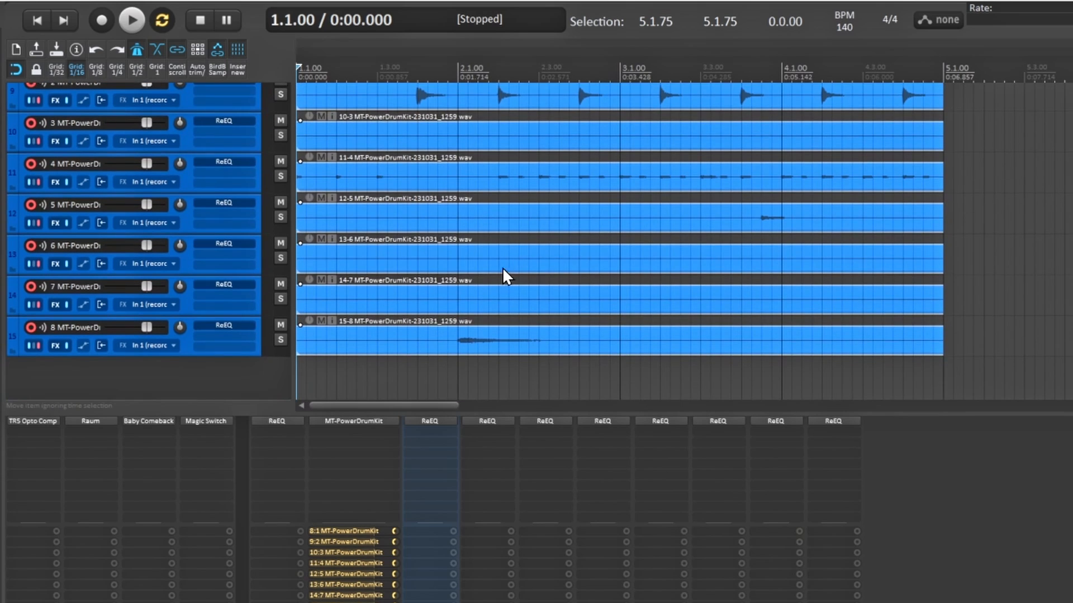
pyautogui.scroll(7, 469, 269)
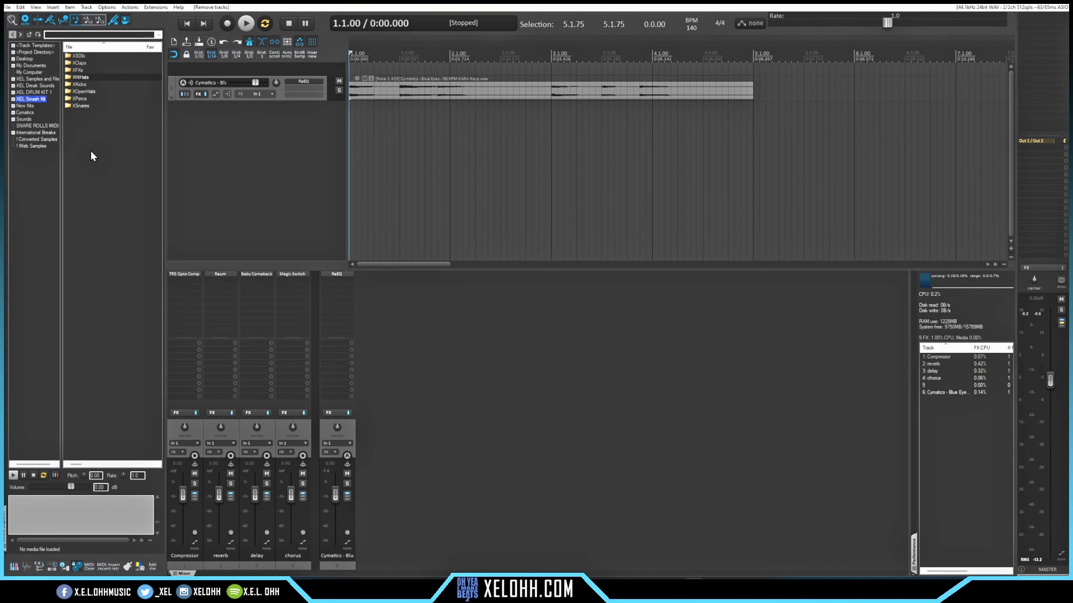
# - Insert X Kick Bio Polar.wav and X Clap Face Plant.wav from the XEL Smash Kit on two new tracks at the project start
pyautogui.click(81, 87)
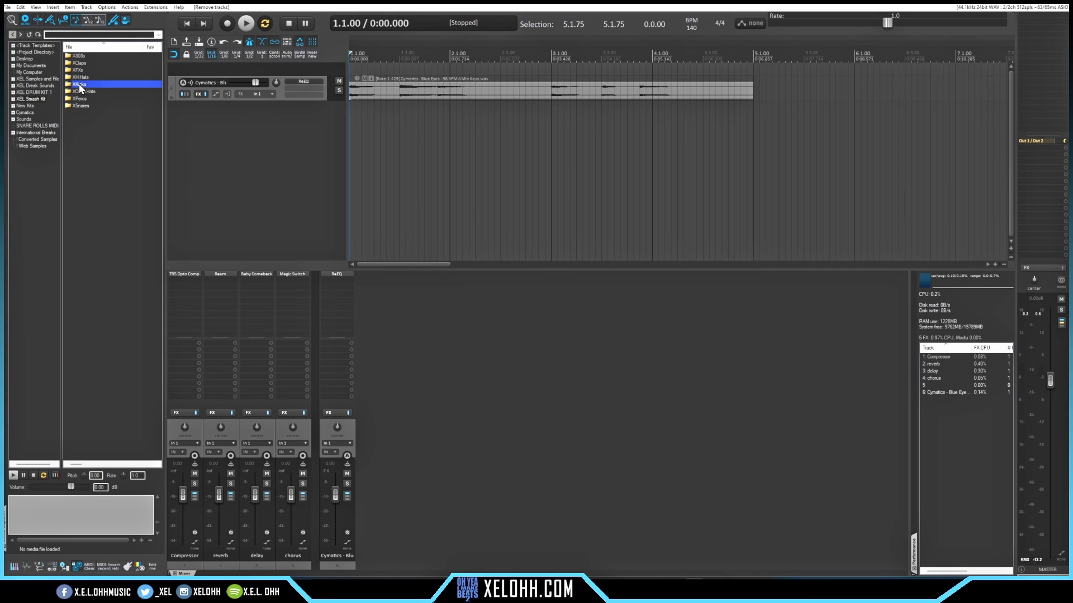
pyautogui.doubleClick(80, 88)
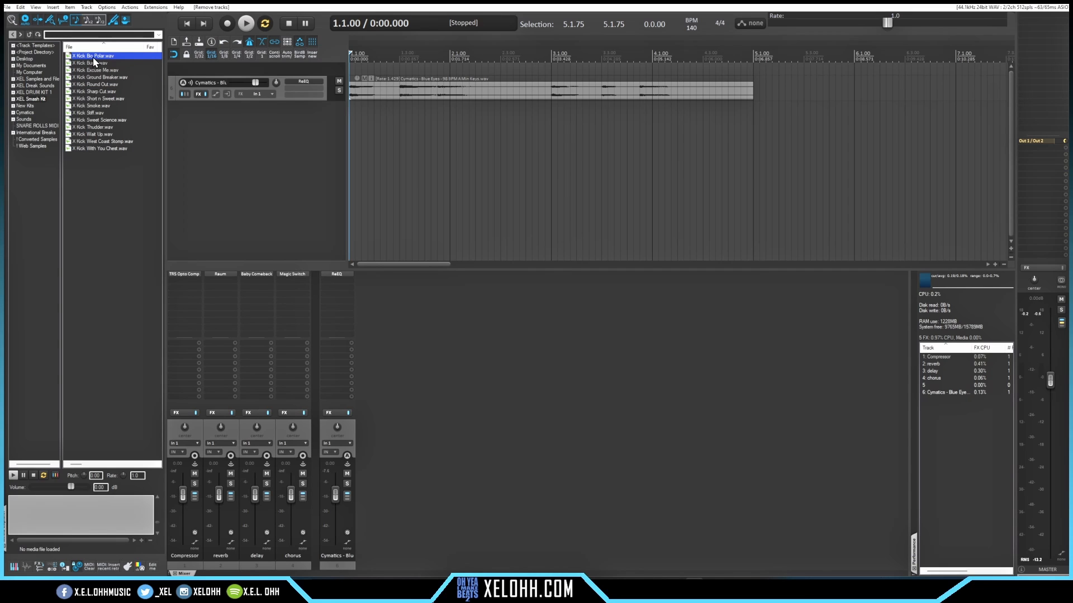
pyautogui.moveTo(279, 138); pyautogui.dragTo(351, 151)
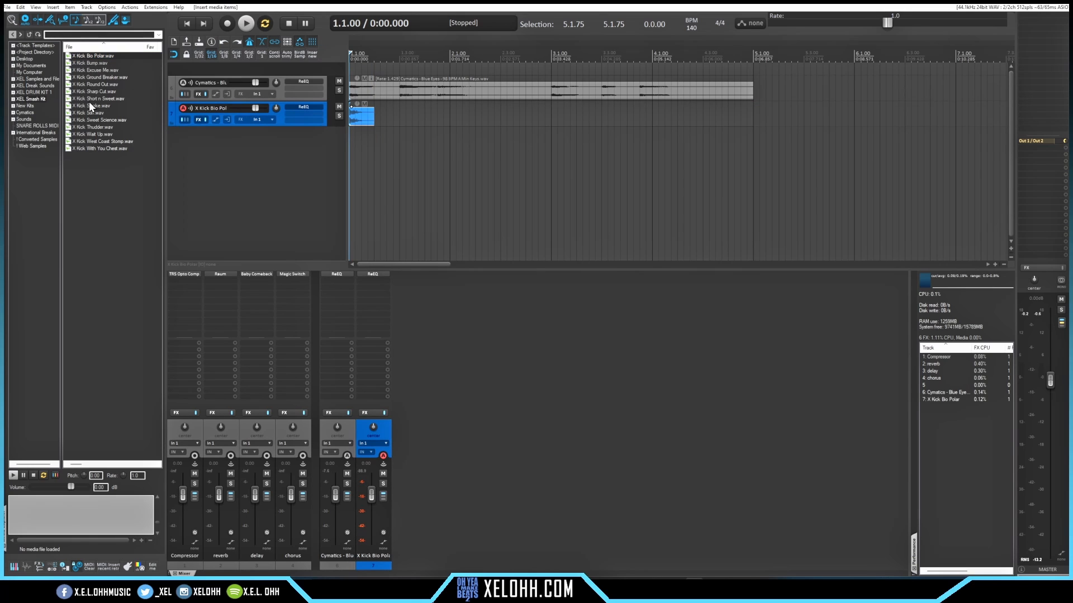
pyautogui.click(26, 32)
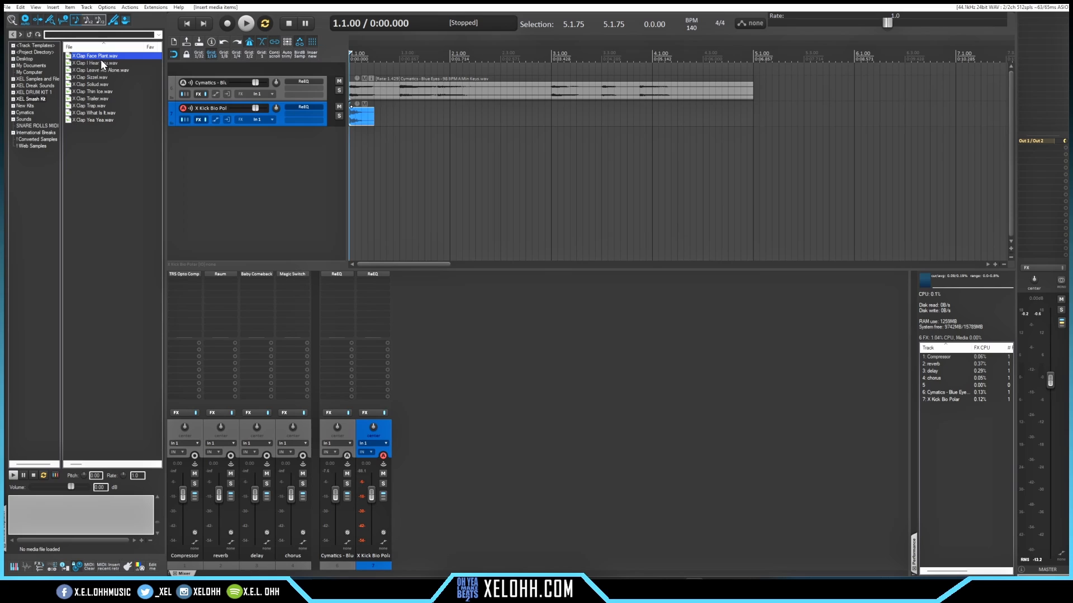
pyautogui.moveTo(101, 61); pyautogui.dragTo(246, 167)
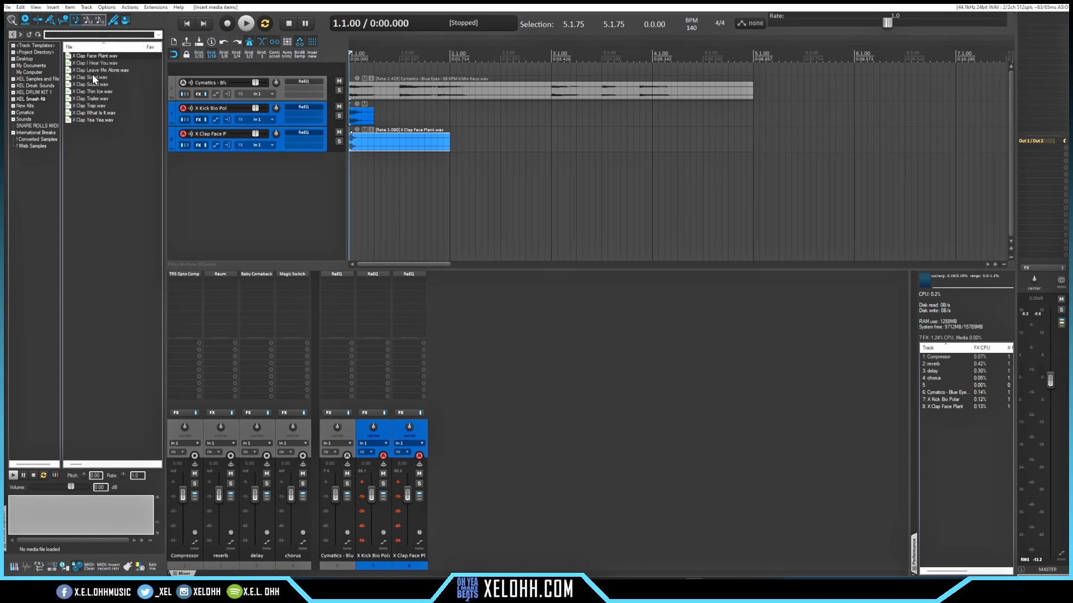
# - Insert X HiHat Coming For Ya.wav from the kit's hi-hat folder on a new track below the clap
pyautogui.click(27, 32)
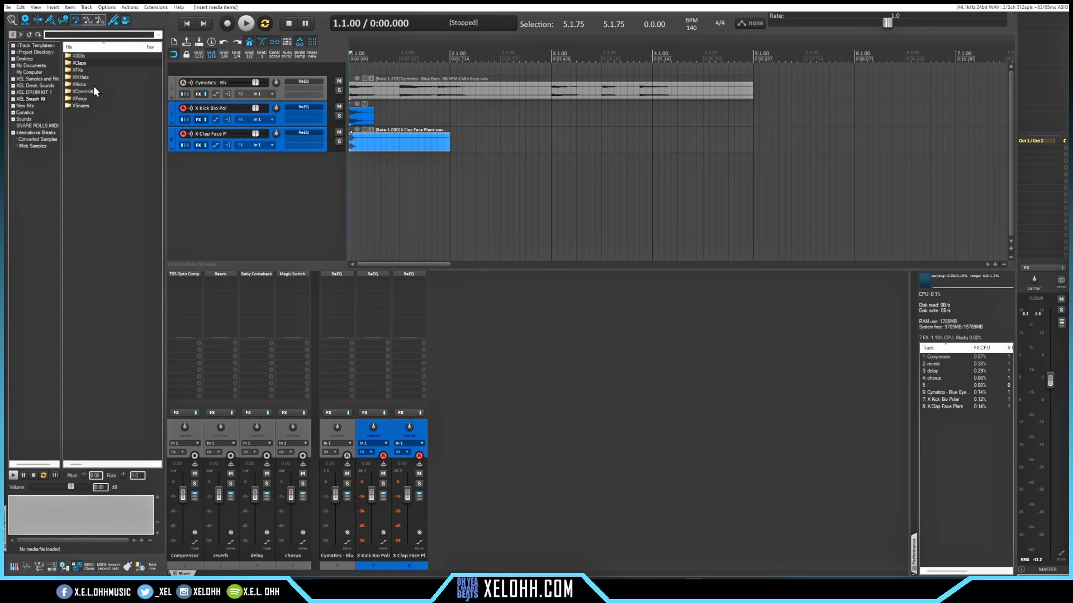
pyautogui.doubleClick(80, 77)
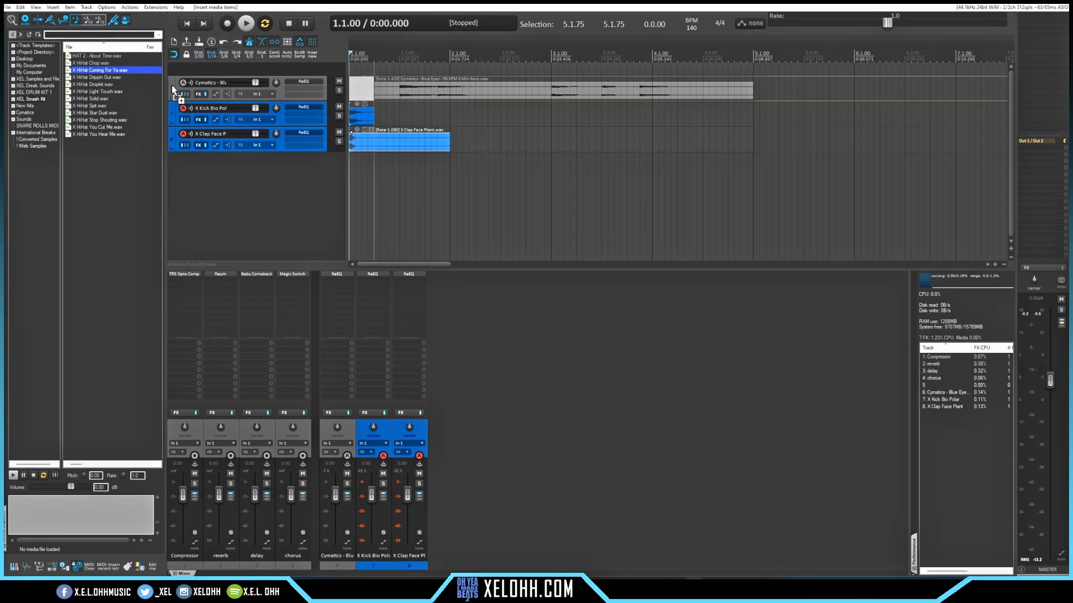
pyautogui.moveTo(101, 70); pyautogui.dragTo(277, 189)
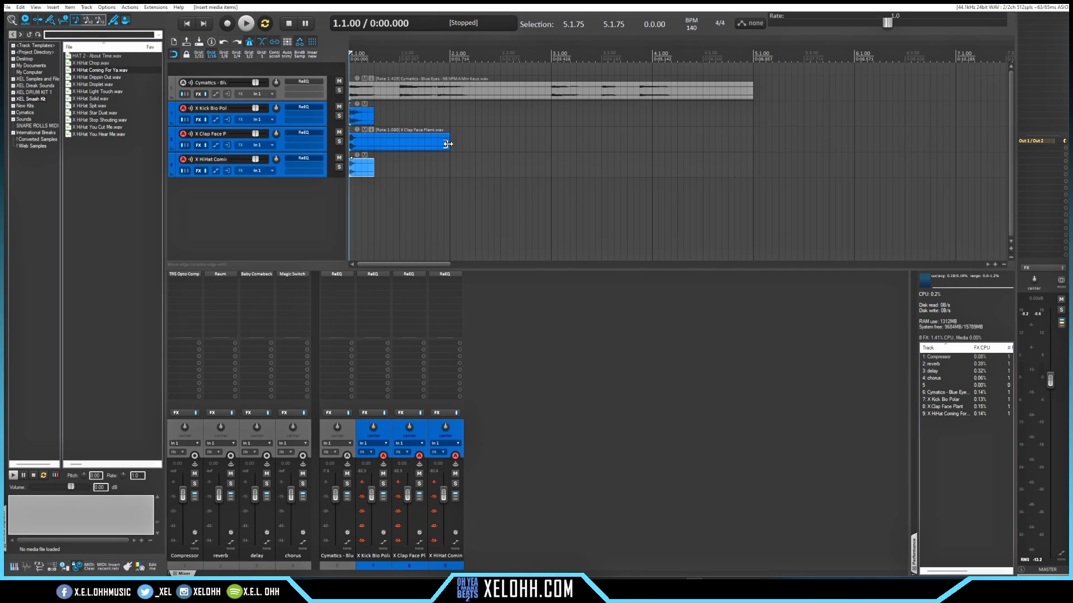
# - Shorten the clap and hi-hat items to half a beat and copy the hi-hat item directly after the first one
pyautogui.moveTo(448, 144); pyautogui.dragTo(358, 169)
pyautogui.click(354, 170)
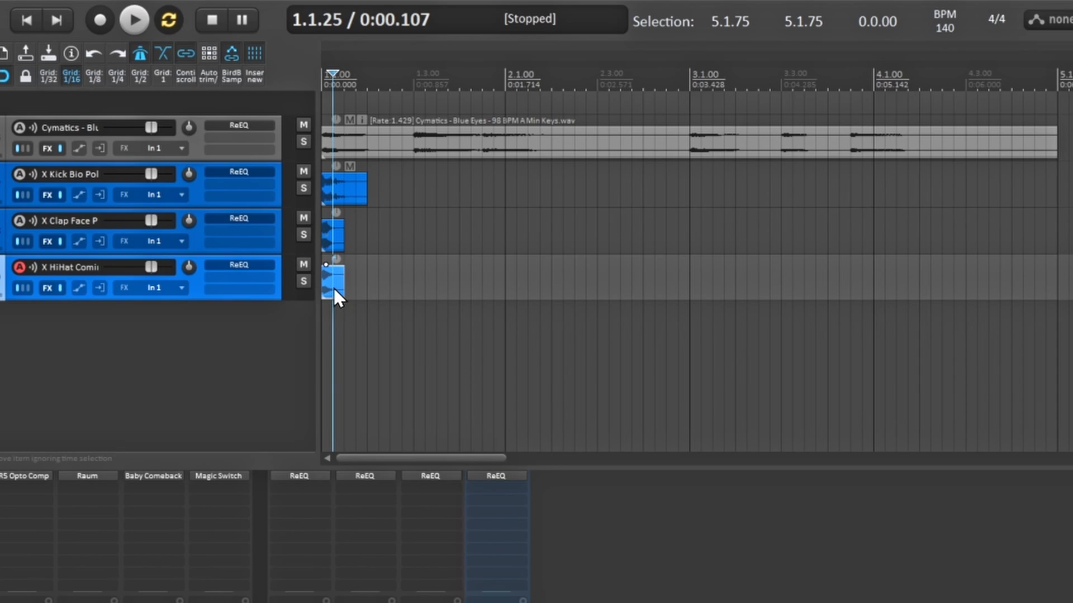
pyautogui.press('ctrl')
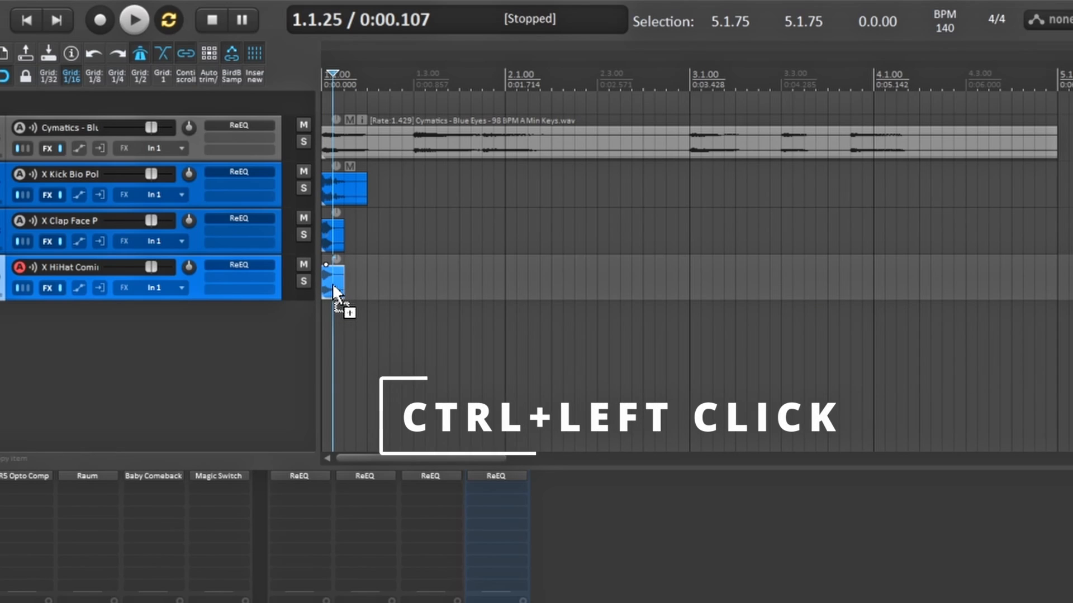
pyautogui.moveTo(332, 282); pyautogui.dragTo(361, 283)
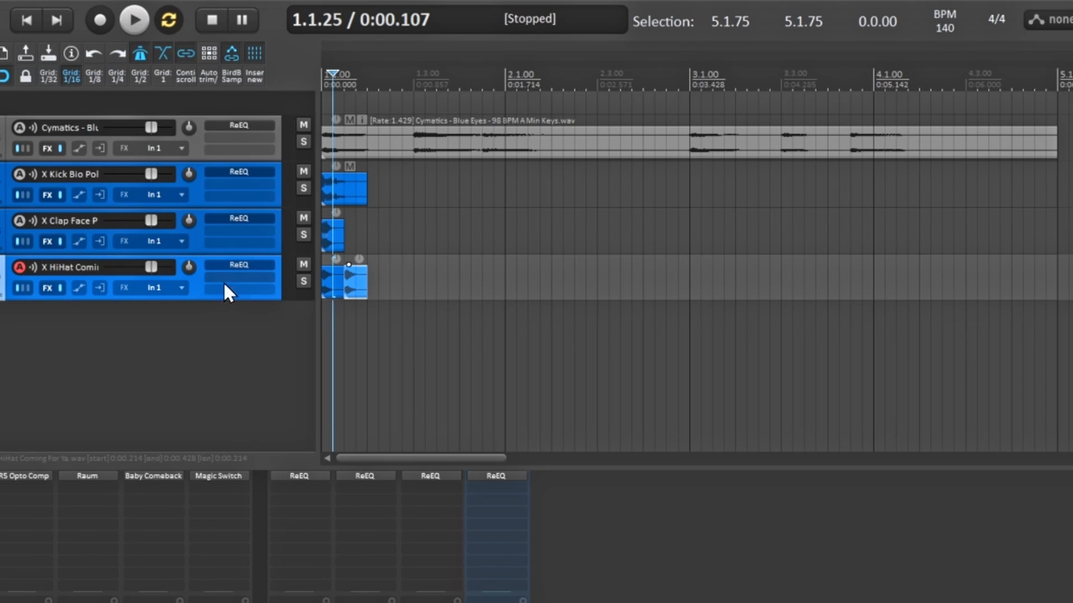
# - Draw eight spaced copies of the hi-hat item along its track from 1.3.00 onward and delete all eight
pyautogui.keyDown('ctrl'); pyautogui.click(420, 288); pyautogui.keyUp('ctrl')
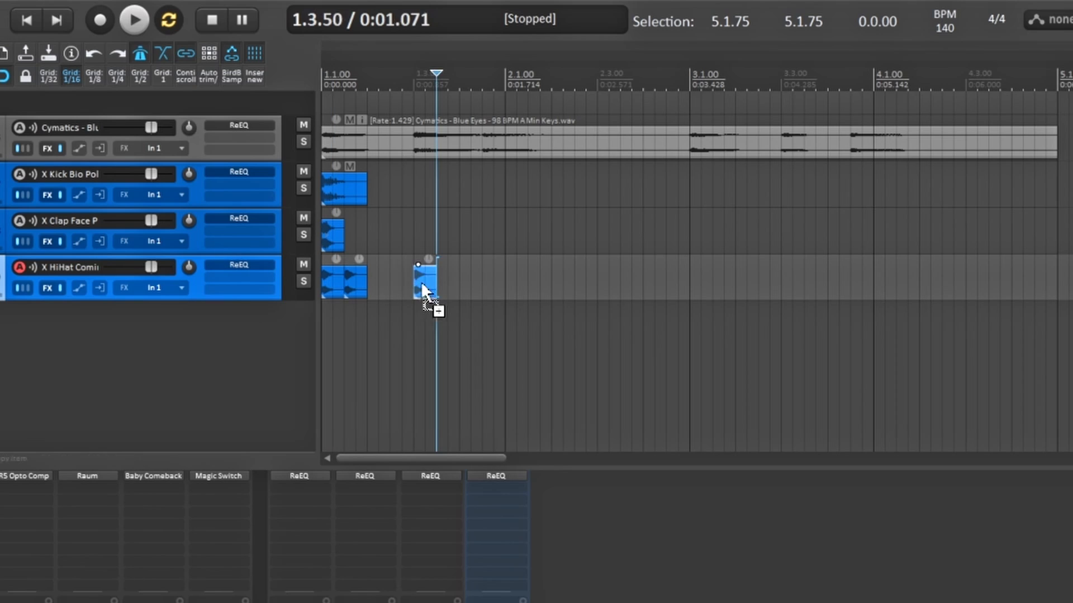
pyautogui.keyDown('ctrl'); pyautogui.click(475, 287); pyautogui.keyUp('ctrl')
pyautogui.keyDown('ctrl'); pyautogui.click(556, 287); pyautogui.keyUp('ctrl')
pyautogui.keyDown('ctrl'); pyautogui.click(636, 286); pyautogui.keyUp('ctrl')
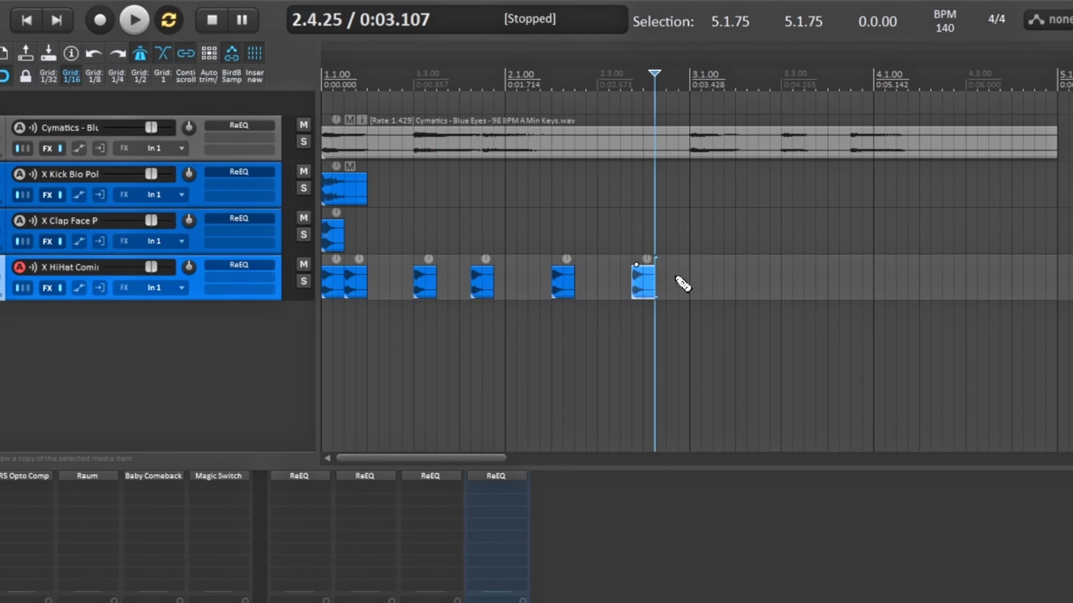
pyautogui.keyDown('ctrl'); pyautogui.click(743, 288); pyautogui.keyUp('ctrl')
pyautogui.keyDown('ctrl'); pyautogui.click(813, 287); pyautogui.keyUp('ctrl')
pyautogui.keyDown('ctrl'); pyautogui.click(900, 285); pyautogui.keyUp('ctrl')
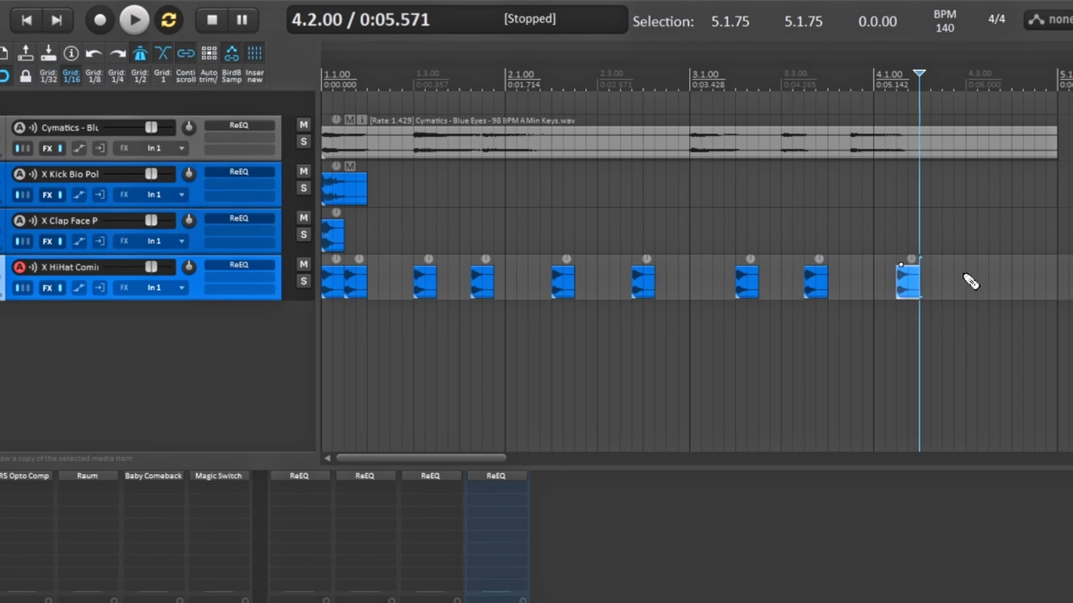
pyautogui.keyDown('ctrl'); pyautogui.click(970, 283); pyautogui.keyUp('ctrl')
pyautogui.moveTo(1024, 277); pyautogui.dragTo(395, 279)
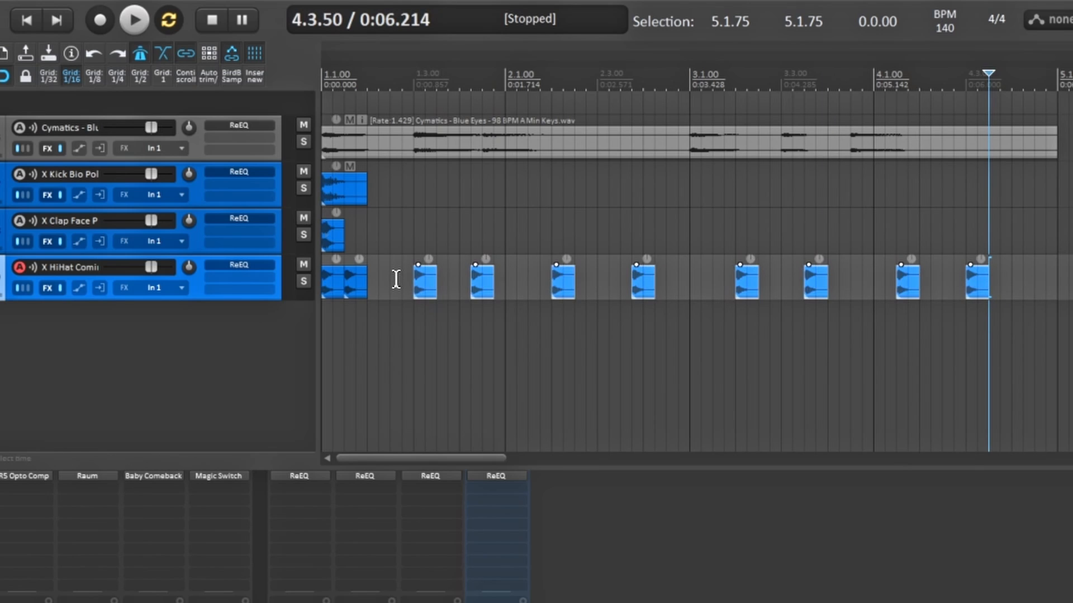
pyautogui.press('Delete')
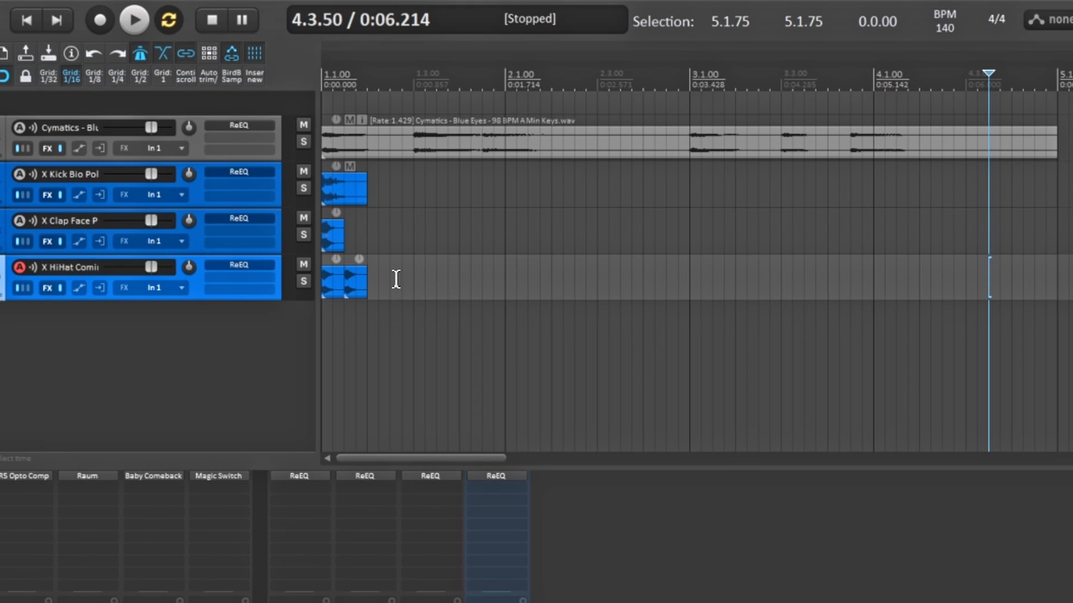
# - Duplicate the second hi-hat item six times so hi-hats fill the first bar up to 2.1.00
pyautogui.click(354, 276)
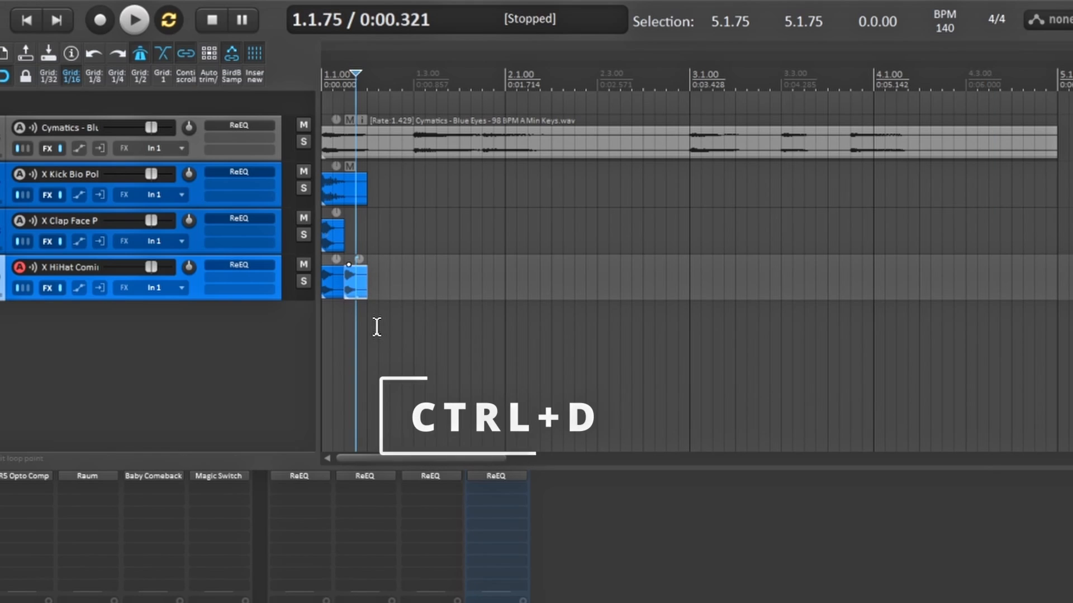
pyautogui.hotkey('ctrl', 'd')
pyautogui.hotkey('ctrl', 'd')
pyautogui.hotkey('ctrl', 'd')
pyautogui.hotkey('ctrl', 'd')
pyautogui.hotkey('ctrl', 'd')
pyautogui.hotkey('ctrl', 'd')
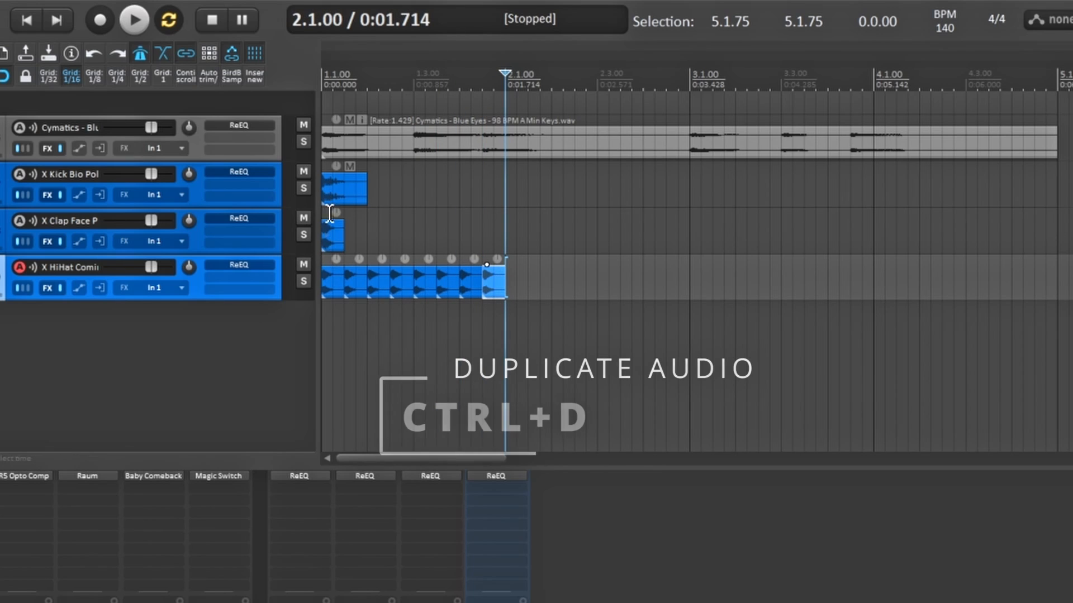
# - Move the clap item to 1.3.00 and draw a copy of the kick item at 1.2.50
pyautogui.moveTo(331, 237); pyautogui.dragTo(428, 238)
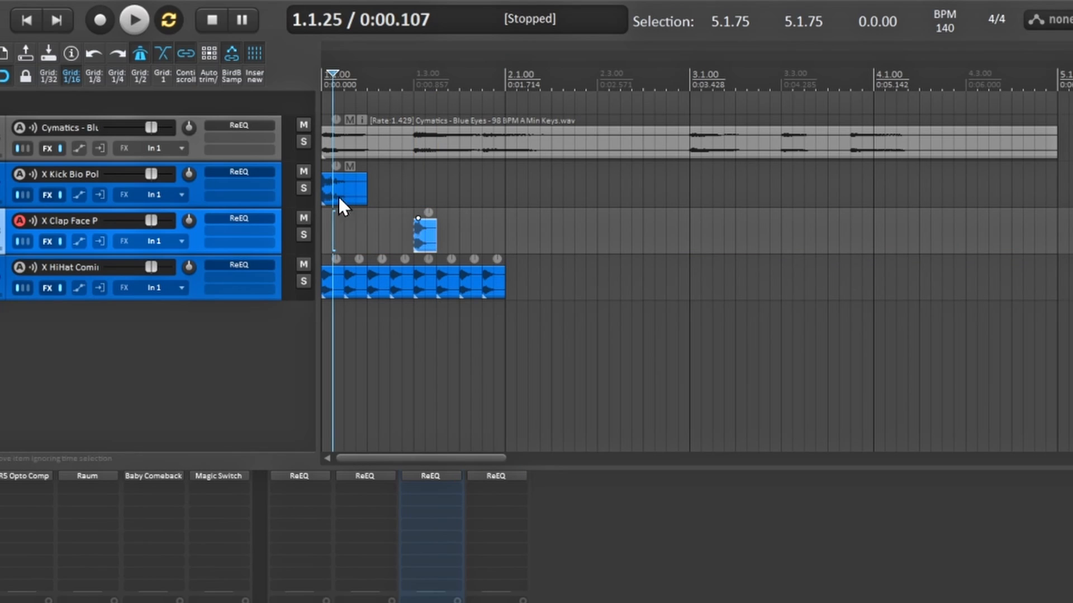
pyautogui.click(354, 189)
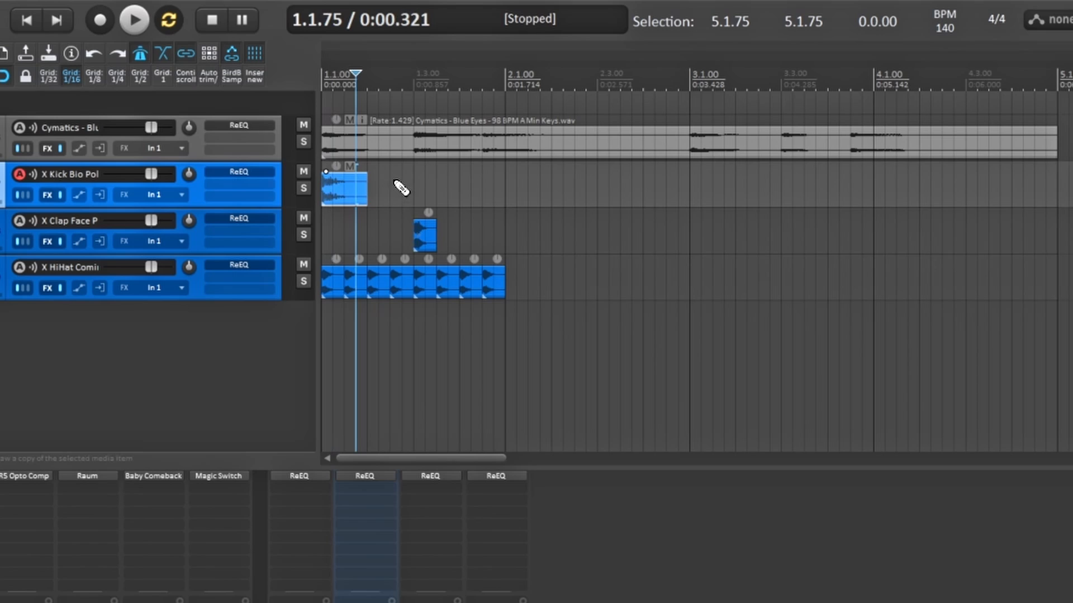
pyautogui.moveTo(401, 189); pyautogui.dragTo(412, 215)
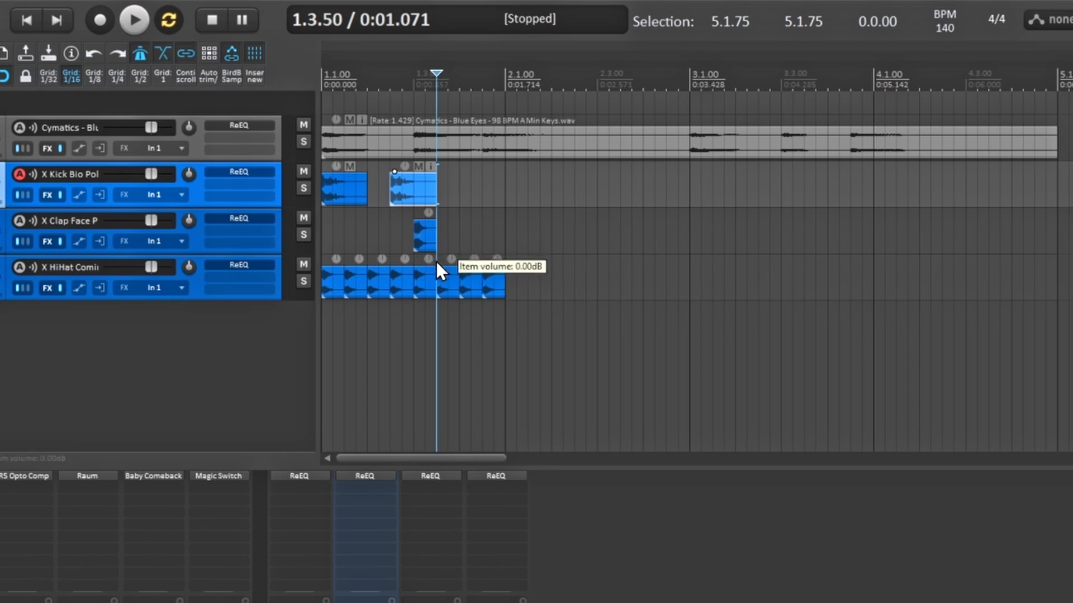
# - Play the one-bar drum pattern from the project start to check how it sounds
pyautogui.press('Home')
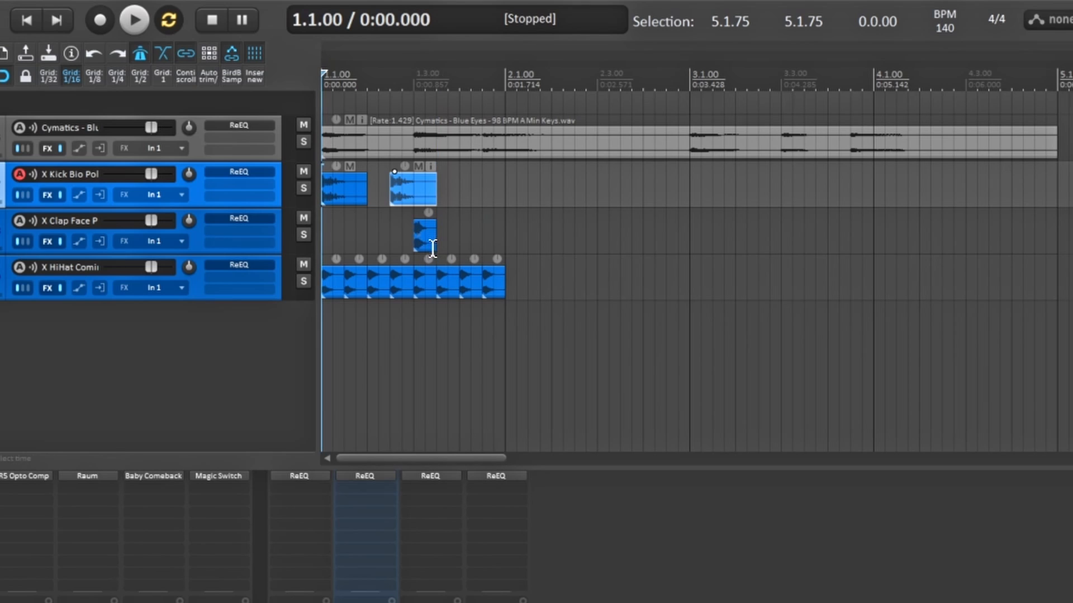
pyautogui.press('space')
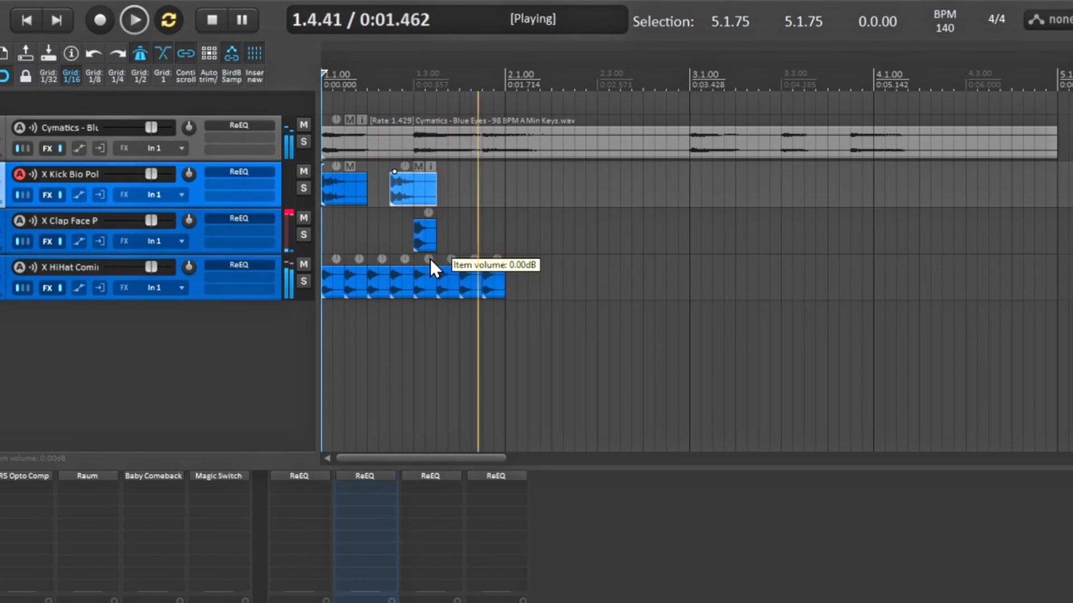
pyautogui.press('space')
# - Select every kick, clap and hi-hat item in the first bar and duplicate the pattern until it reaches 5.1.00
pyautogui.moveTo(516, 287); pyautogui.dragTo(326, 174)
pyautogui.hotkey('ctrl', 'd')
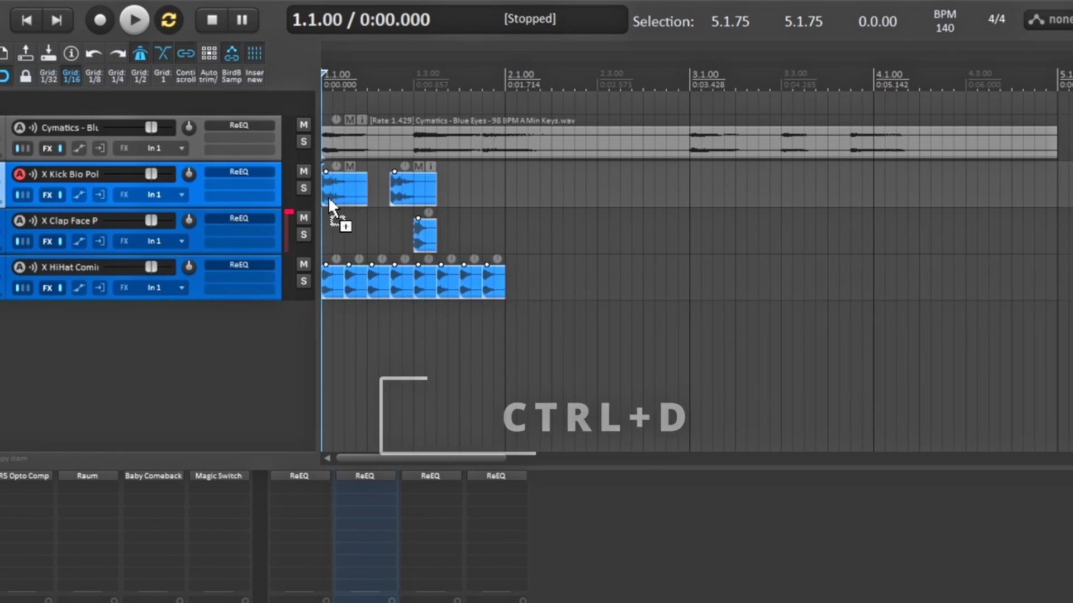
pyautogui.hotkey('ctrl', 'd')
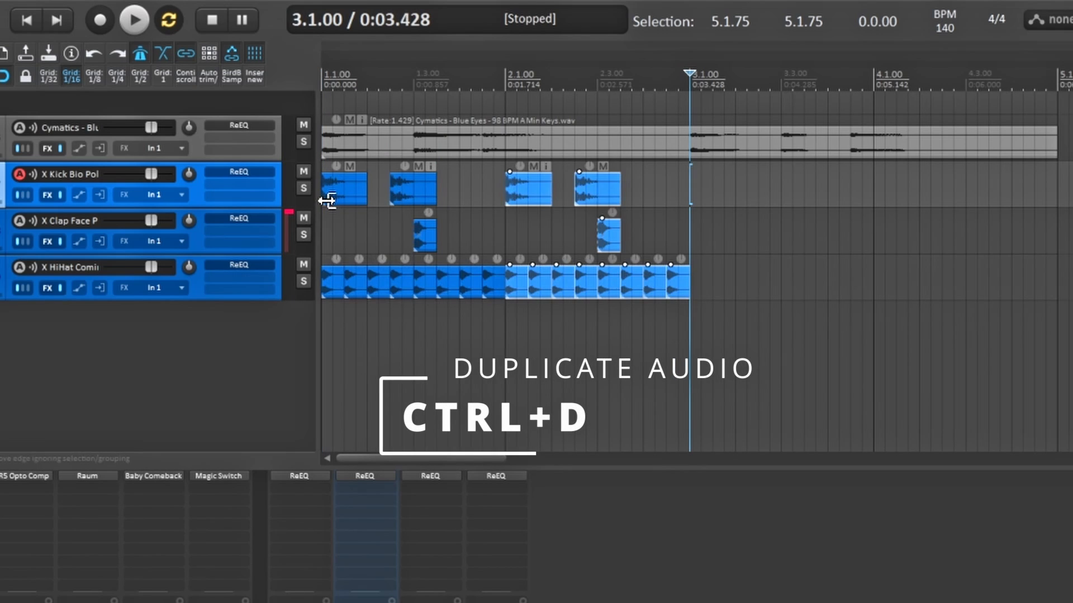
pyautogui.hotkey('ctrl', 'd')
pyautogui.hotkey('ctrl', 'd')
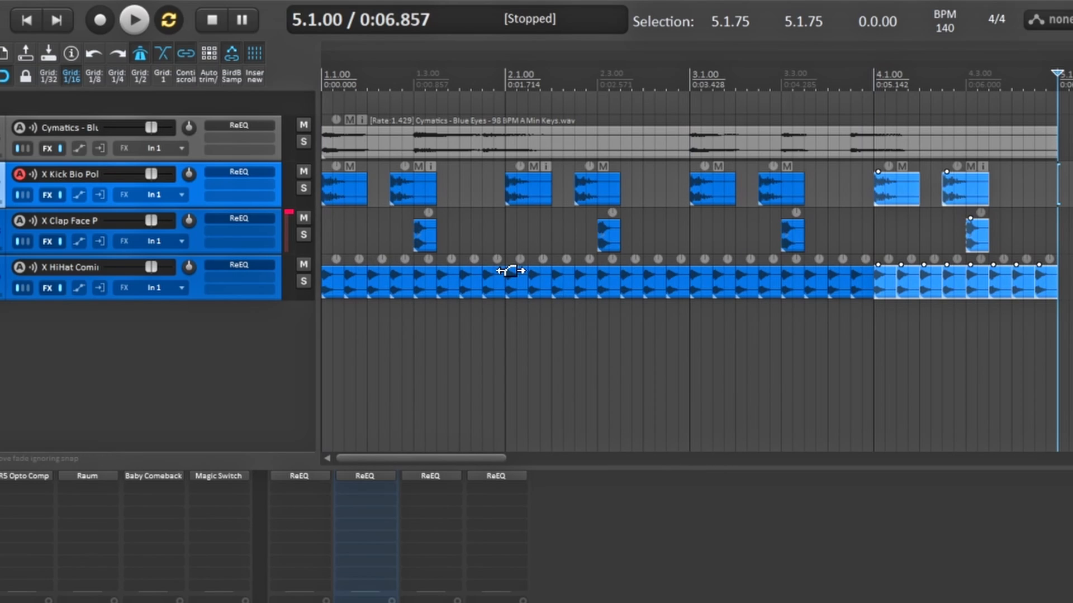
# - Lower the item volumes of the second through fifth hi-hat items in the first bar
pyautogui.moveTo(337, 258)
pyautogui.moveTo(351, 268); pyautogui.dragTo(403, 273)
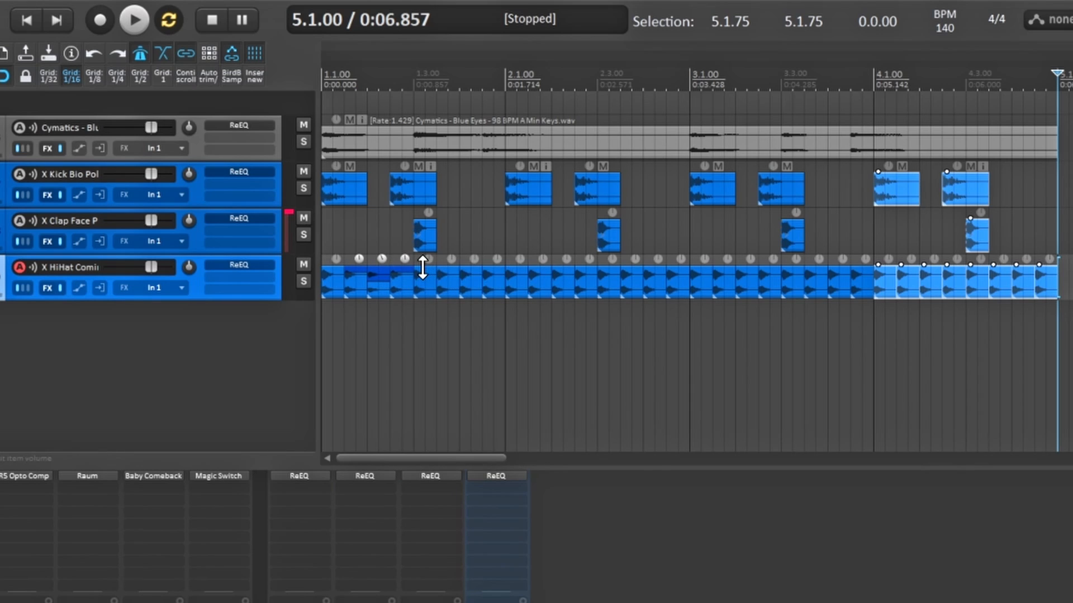
pyautogui.moveTo(423, 268); pyautogui.dragTo(423, 281)
pyautogui.press('space')
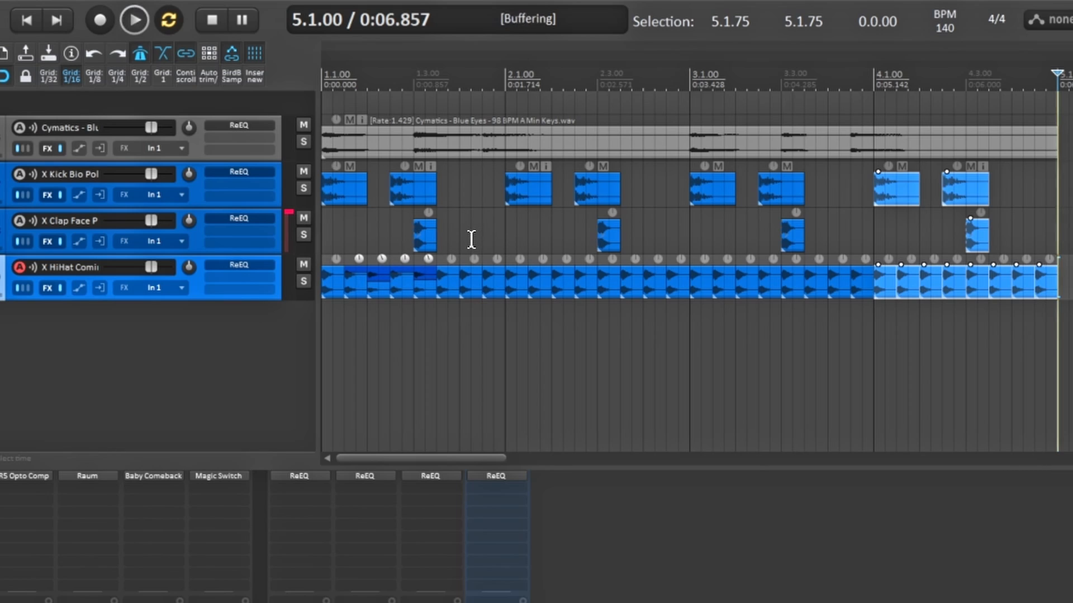
pyautogui.press('space')
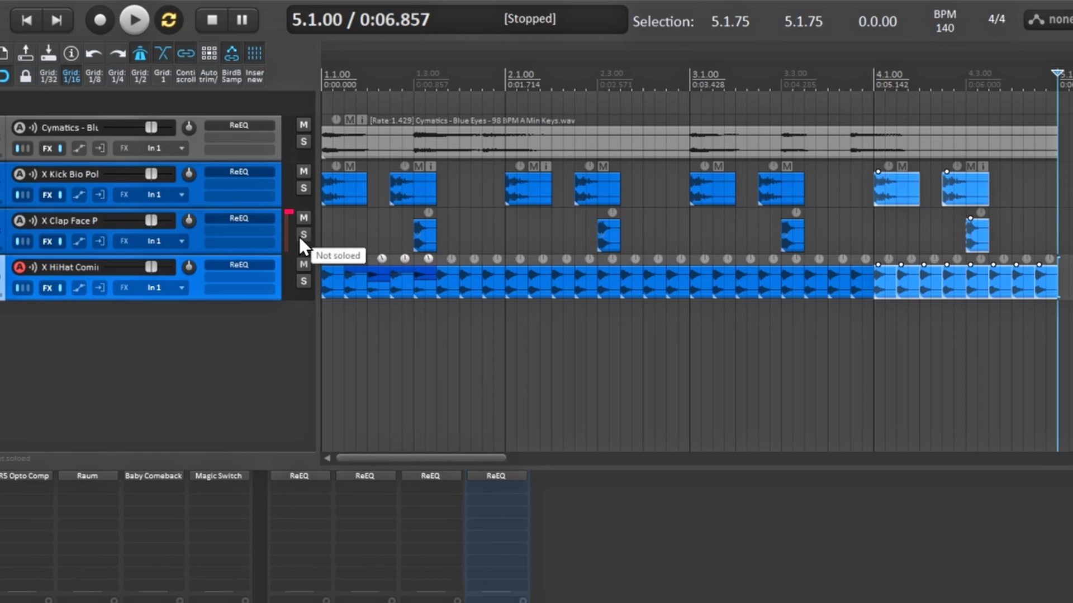
# - Enable the hi-hat track's media playback offset, set it to +178 ms and play the pattern to hear the timing
pyautogui.click(22, 288)
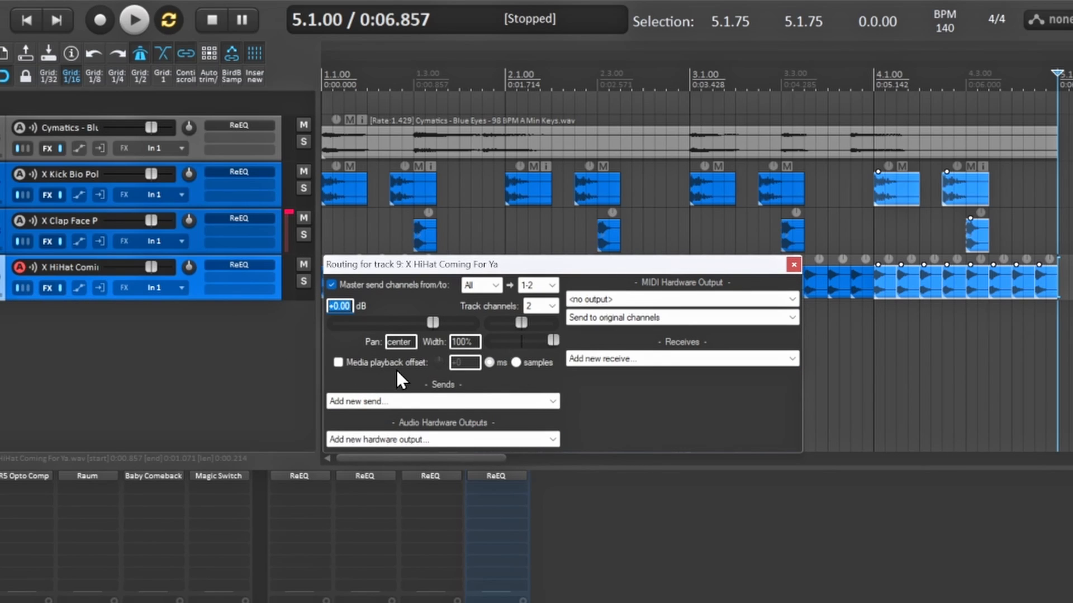
pyautogui.click(338, 363)
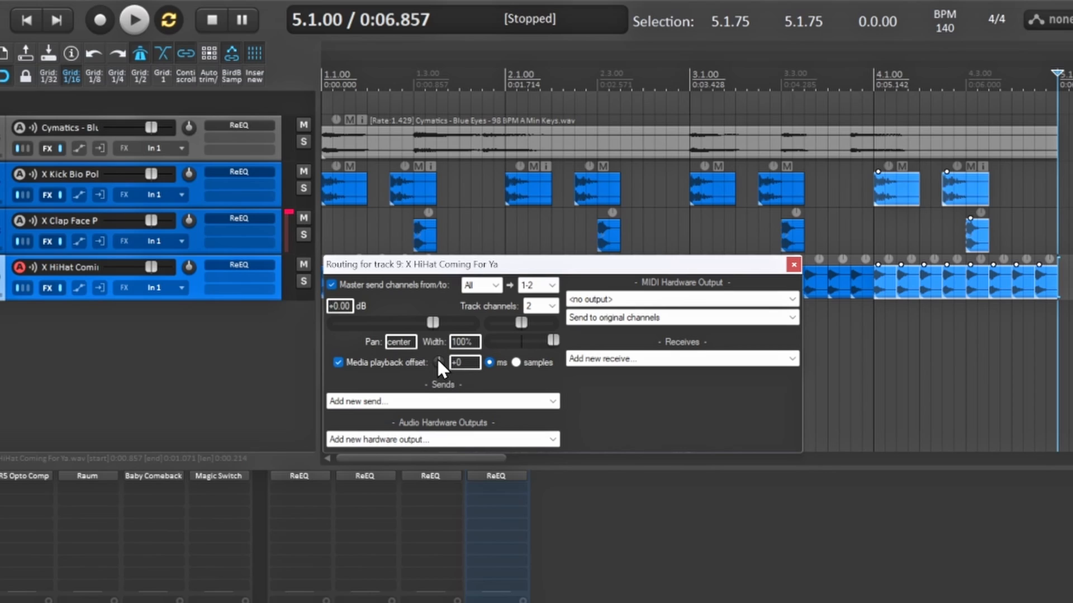
pyautogui.moveTo(437, 362); pyautogui.dragTo(438, 335)
pyautogui.press('space')
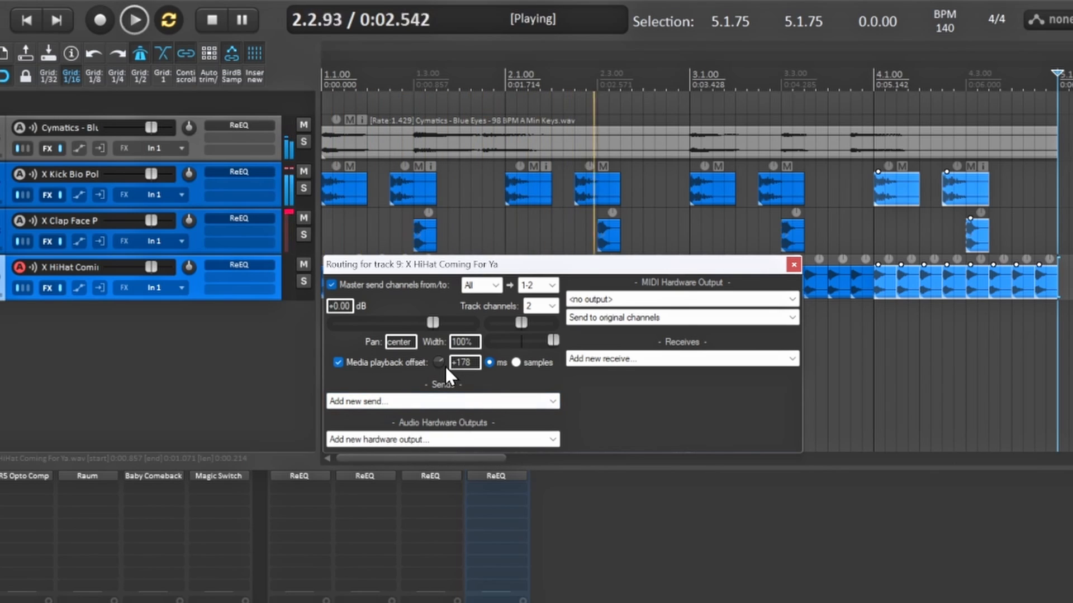
pyautogui.press('space')
# - Raise the hi-hat track's media playback offset to +262 ms and play the pattern again
pyautogui.moveTo(437, 361); pyautogui.dragTo(438, 341)
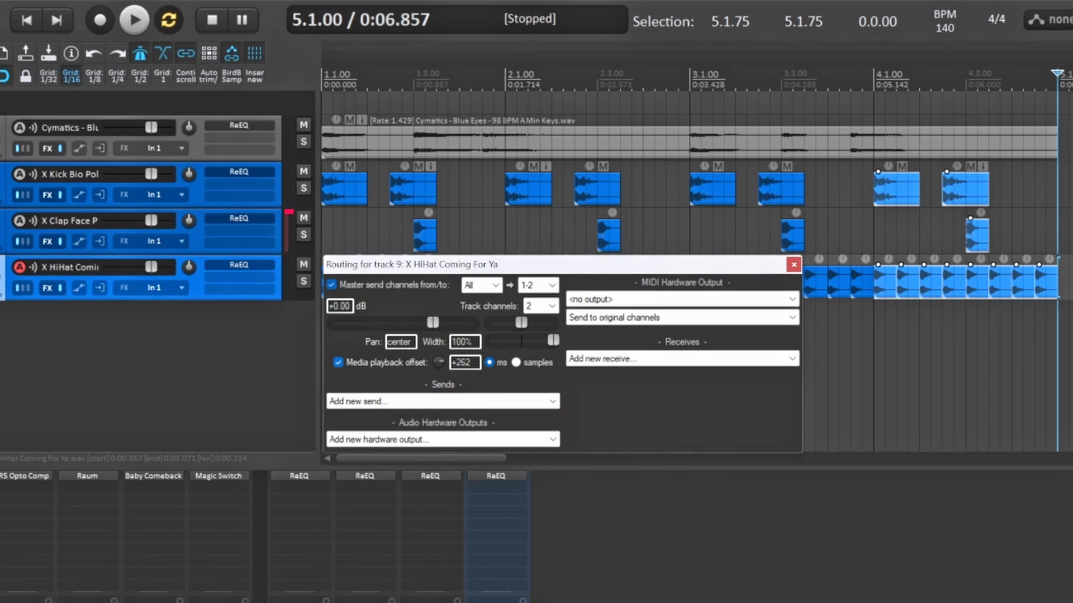
pyautogui.press('space')
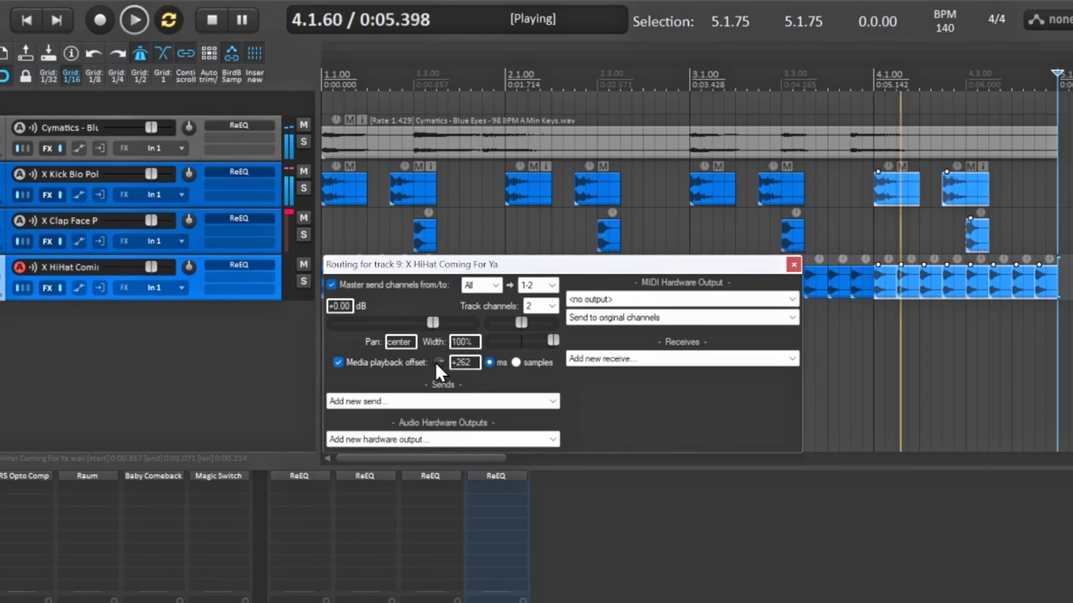
pyautogui.press('space')
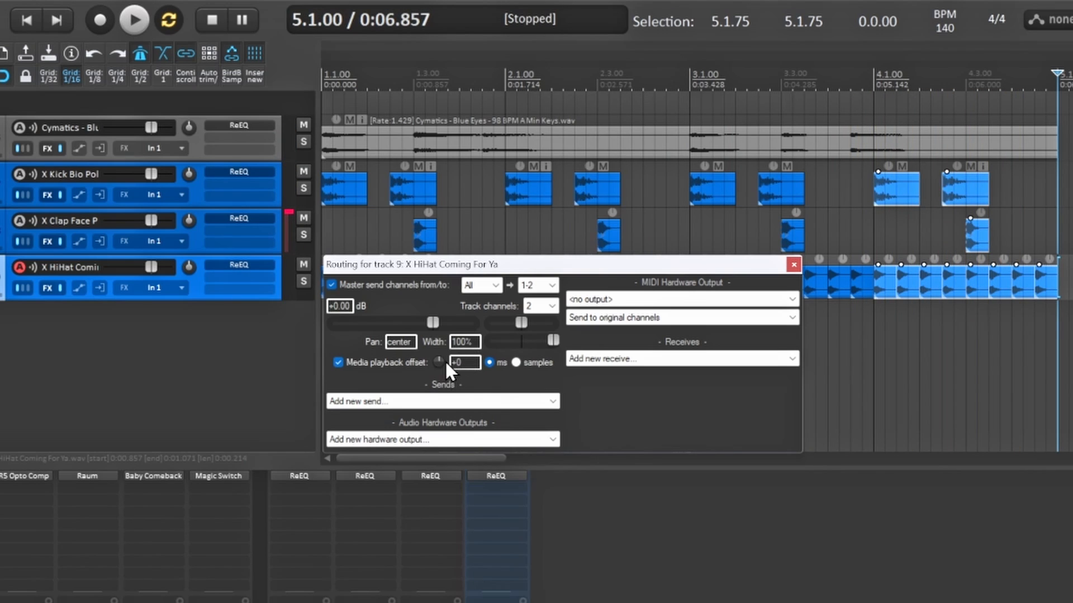
# - Reset the hi-hat track's media playback offset to 0 ms, disable it and close the track's routing settings
pyautogui.moveTo(439, 362); pyautogui.dragTo(438, 391)
pyautogui.click(348, 364)
pyautogui.click(794, 265)
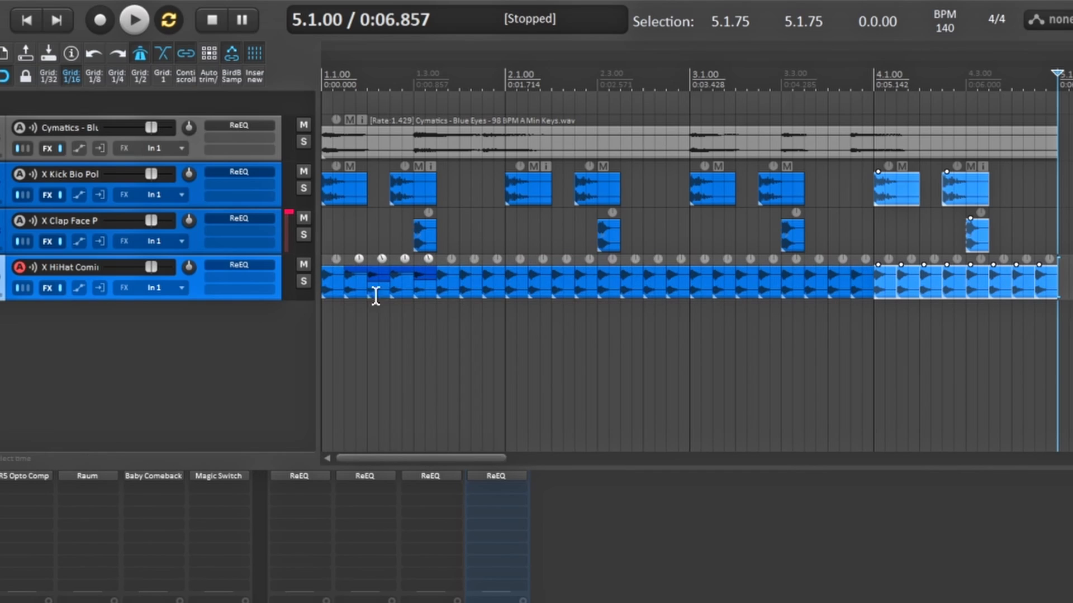
# - Select all hi-hat items, replace their media source with HAT 2 - About Time.wav and play the pattern
pyautogui.doubleClick(196, 280)
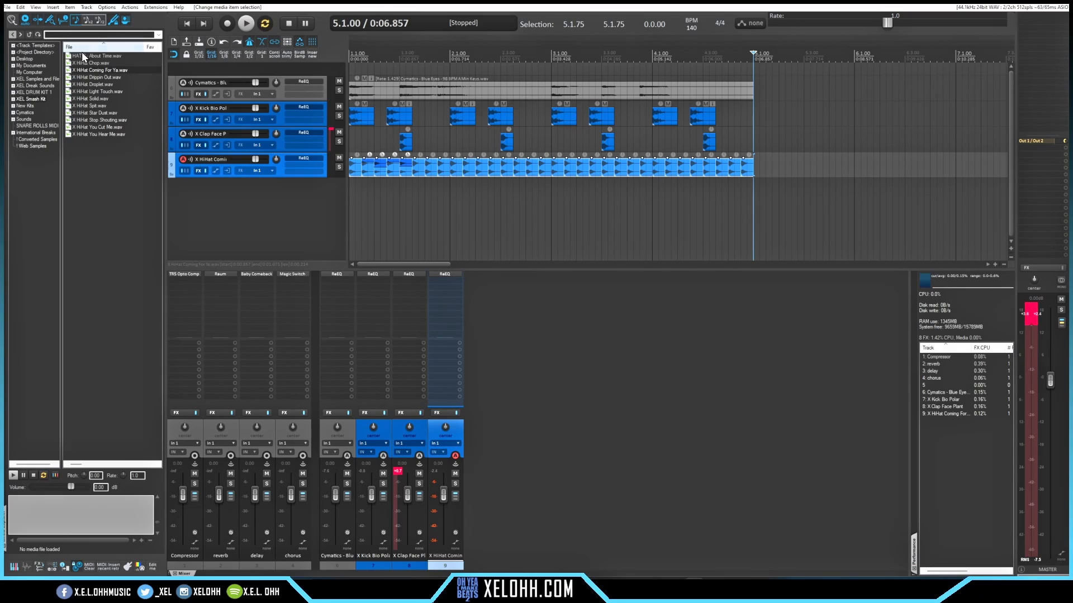
pyautogui.click(82, 56)
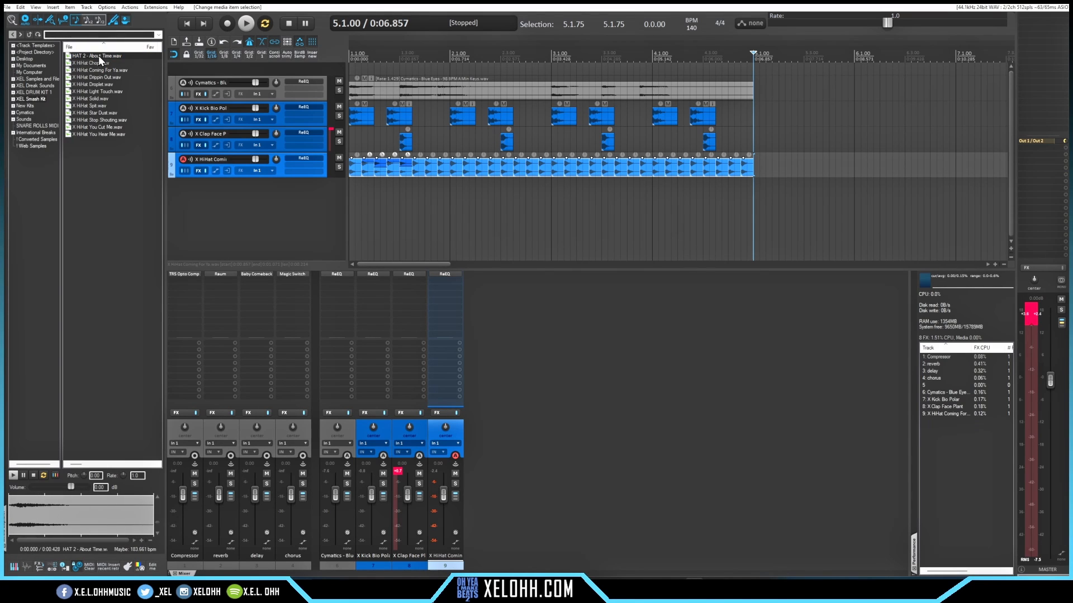
pyautogui.rightClick(98, 55)
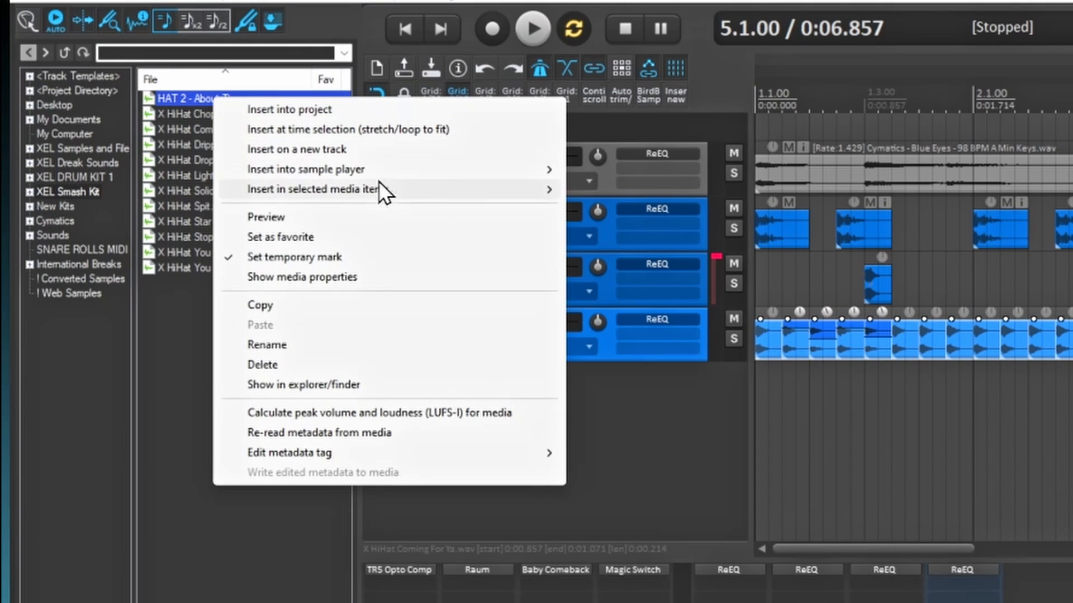
pyautogui.moveTo(190, 97)
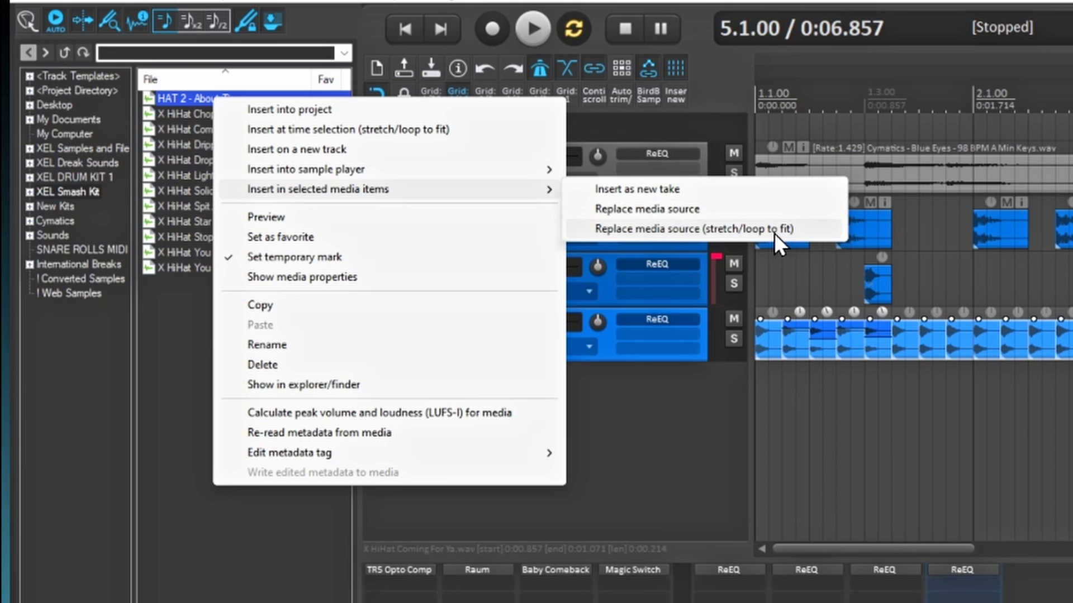
pyautogui.click(625, 212)
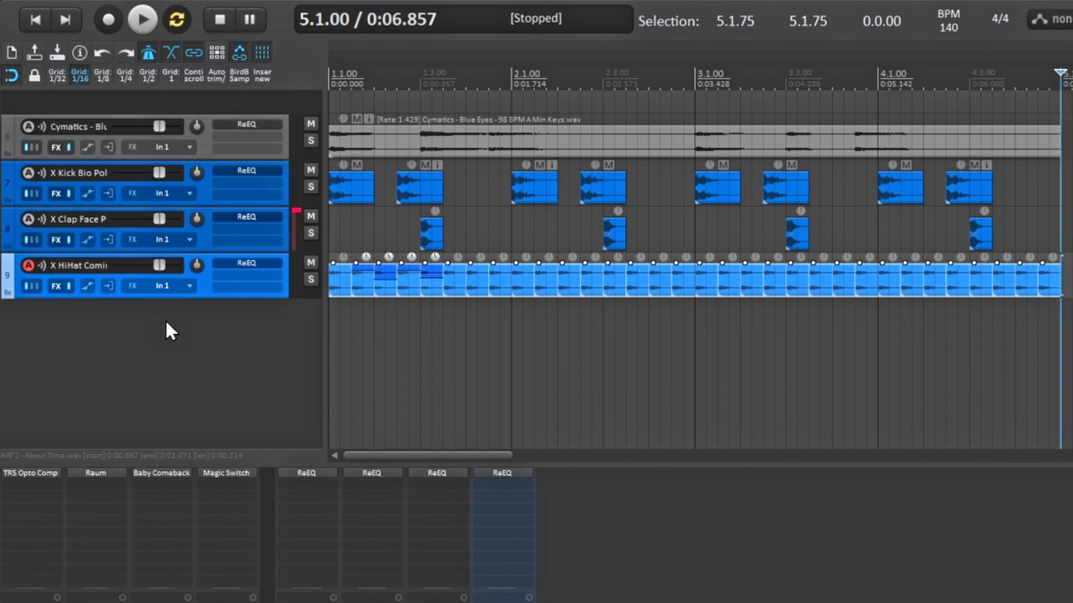
pyautogui.click(239, 347)
pyautogui.press('space')
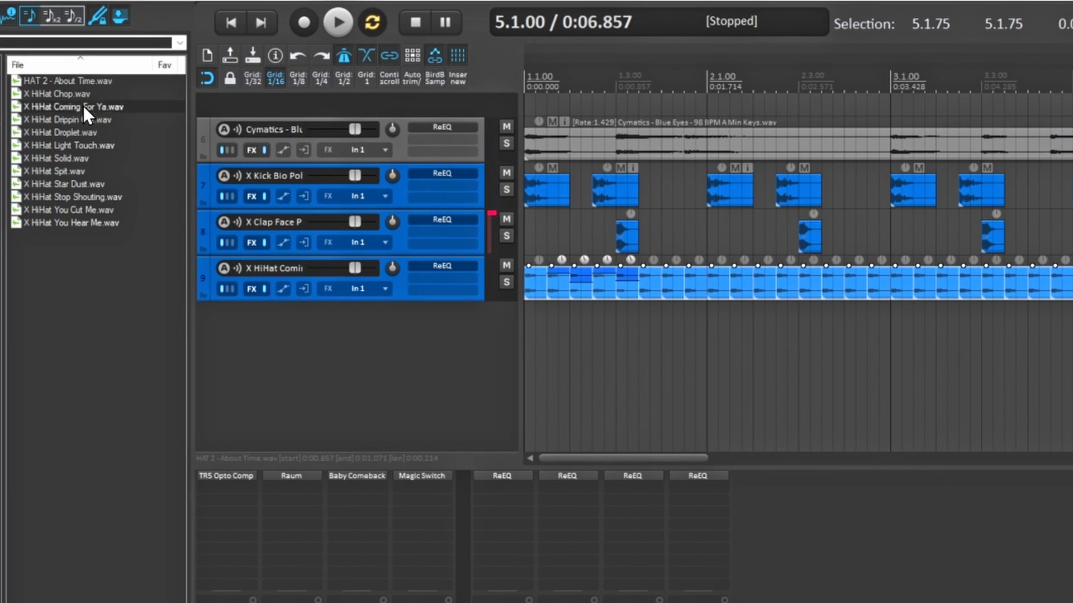
# - Replace the media source of all selected hi-hat items with X HiHat Coming For Ya.wav and play the pattern
pyautogui.click(82, 106)
pyautogui.rightClick(83, 105)
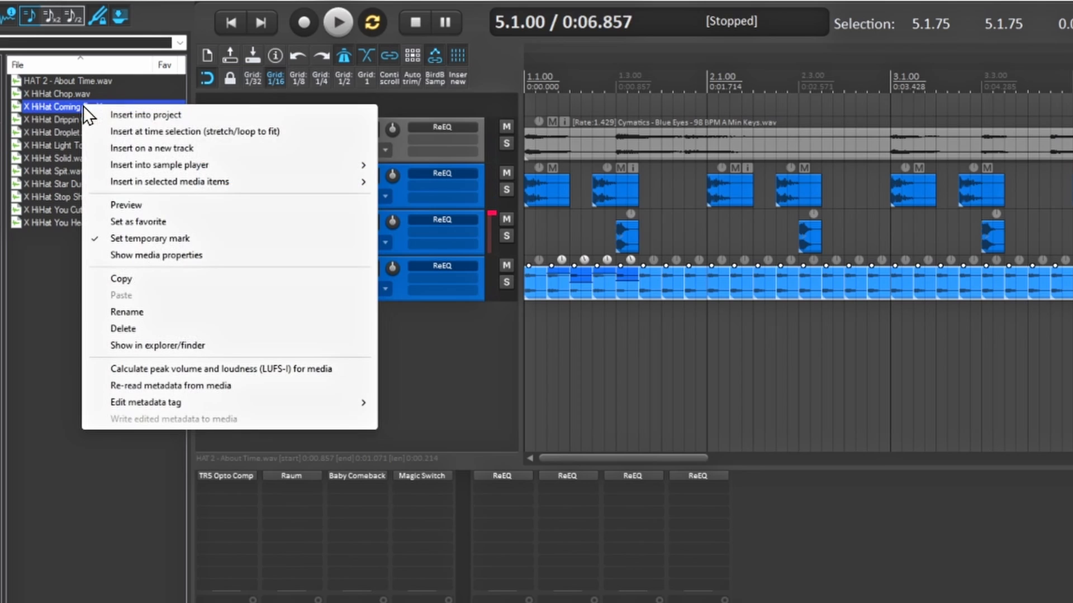
pyautogui.moveTo(327, 182)
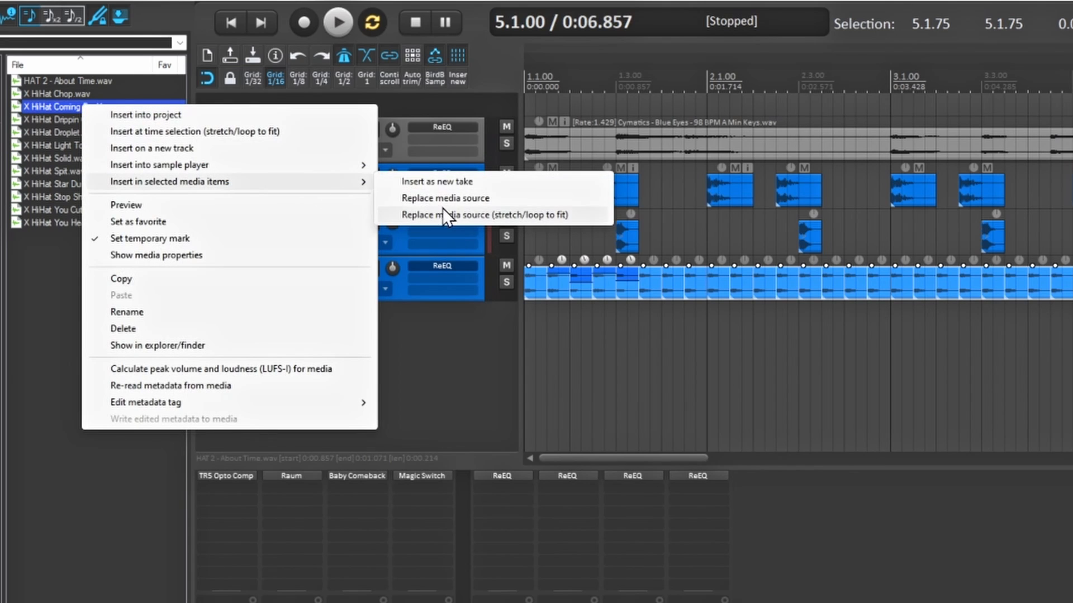
pyautogui.click(471, 199)
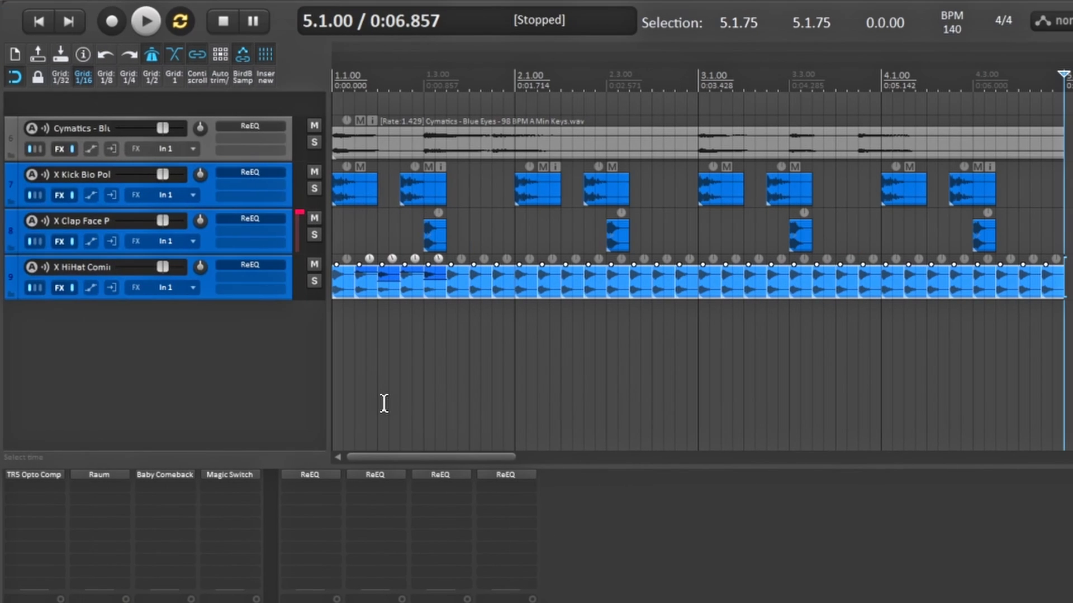
pyautogui.press('space')
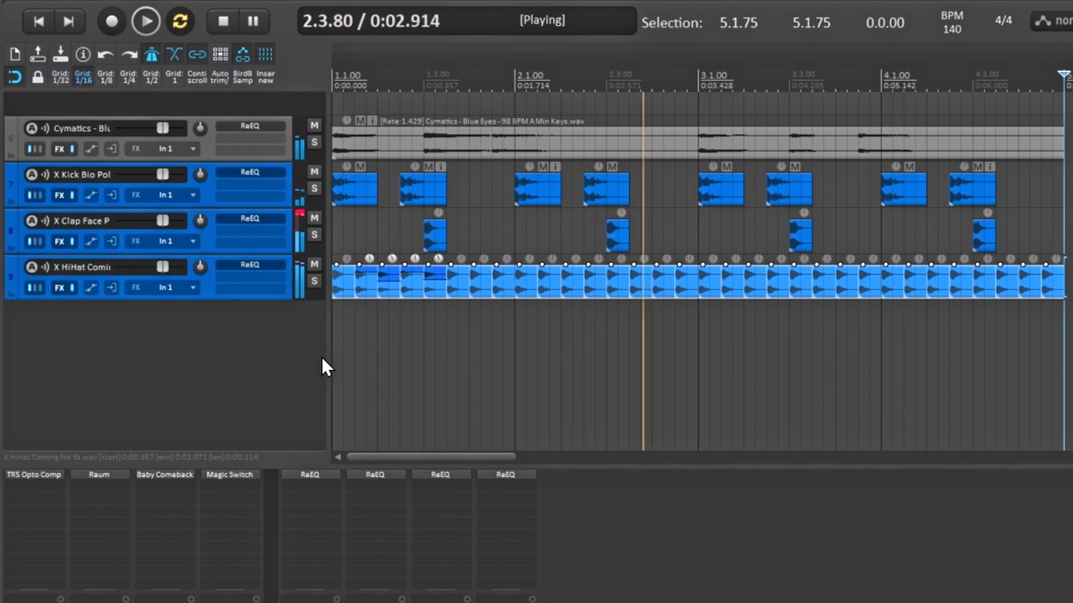
pyautogui.press('space')
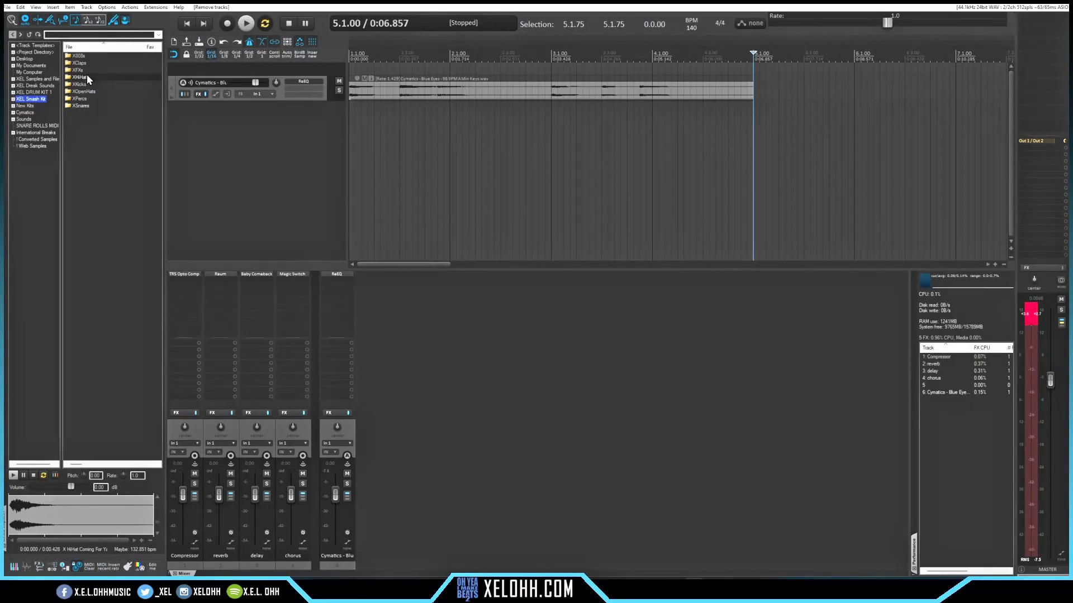
# - Browse the kick samples folder, preview X Kick Bio Polar.wav and examine the options for inserting it
pyautogui.doubleClick(82, 84)
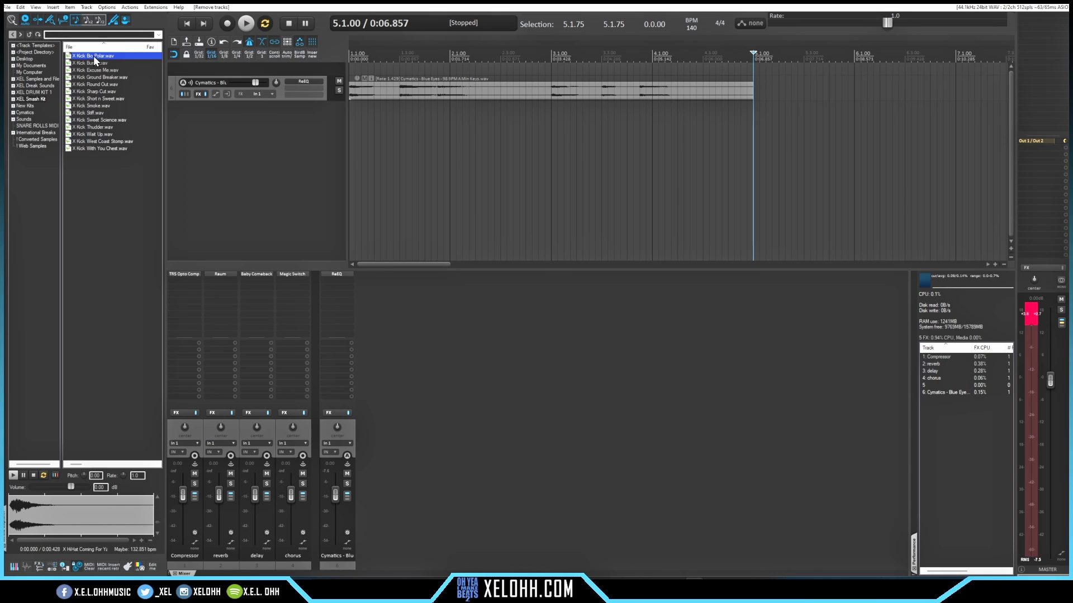
pyautogui.click(92, 55)
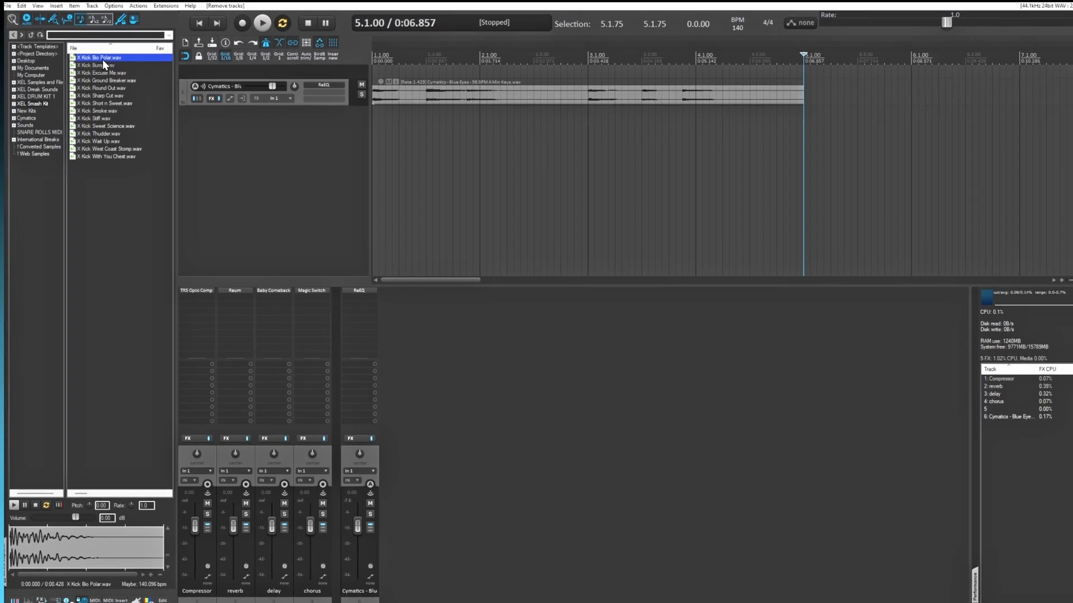
pyautogui.rightClick(96, 59)
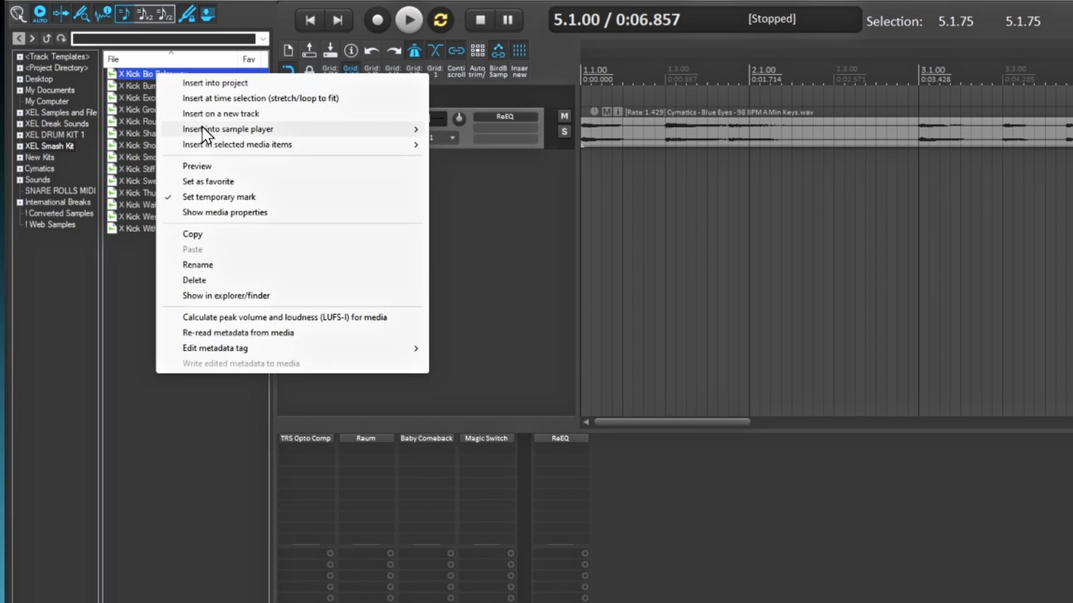
pyautogui.moveTo(213, 133)
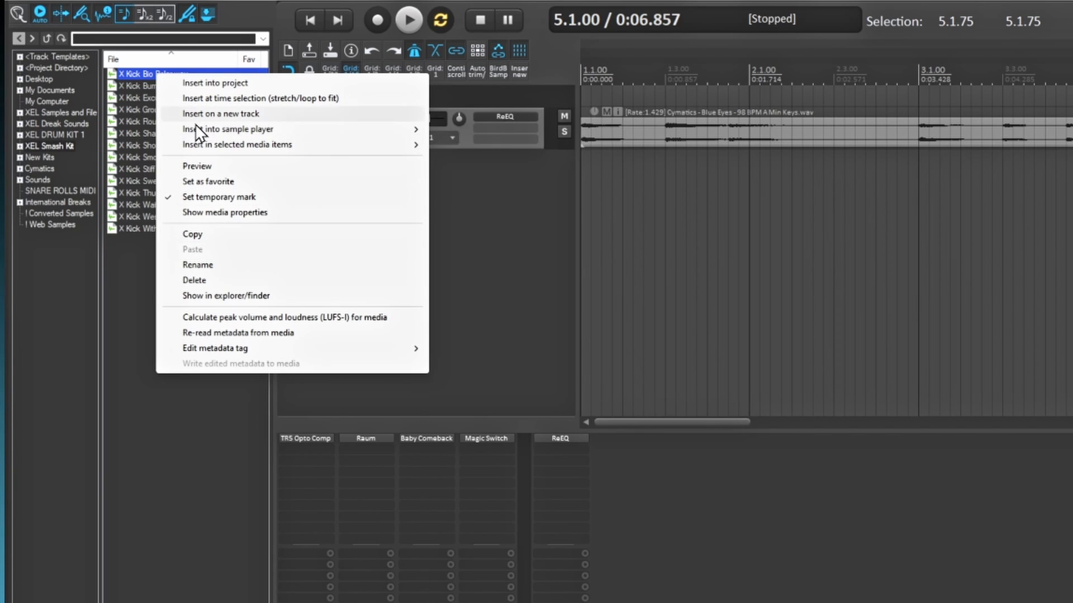
pyautogui.click(134, 71)
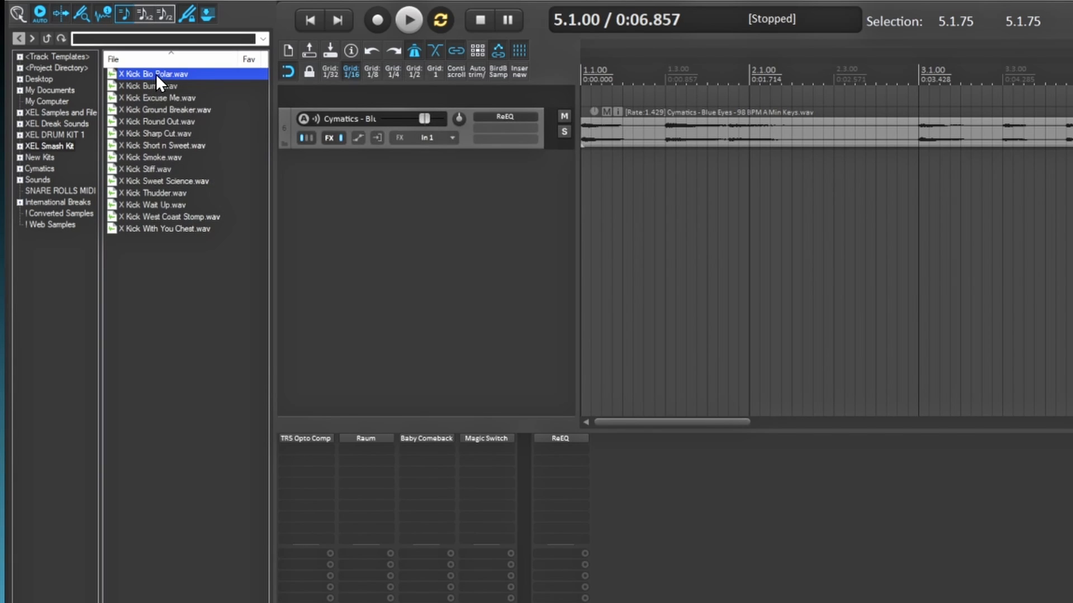
pyautogui.moveTo(155, 74); pyautogui.dragTo(206, 94)
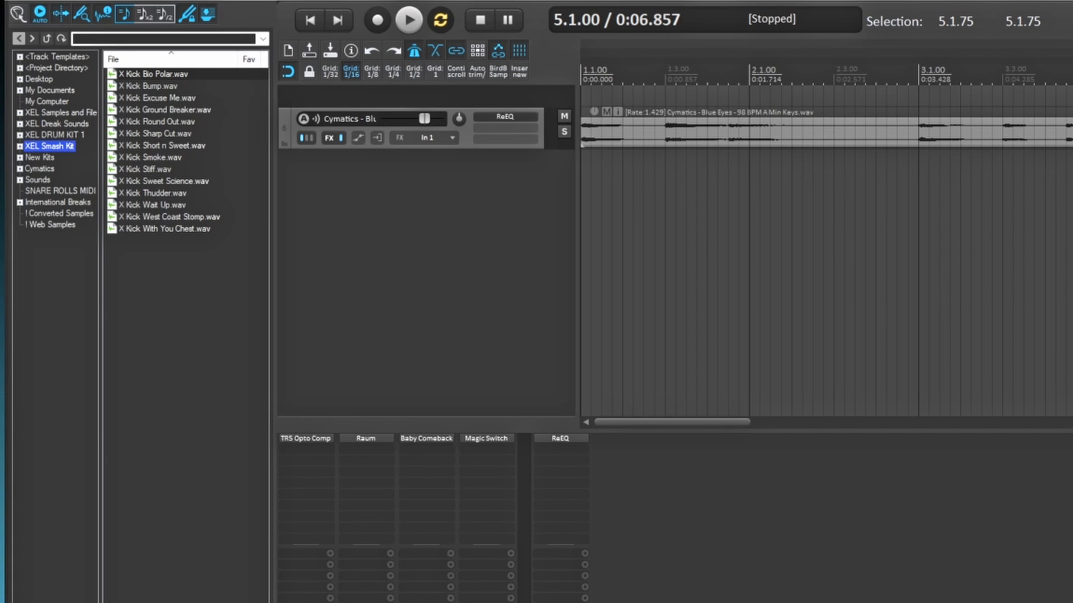
# - Check which default action the media explorer performs when a sample is opened, without changing it
pyautogui.rightClick(178, 328)
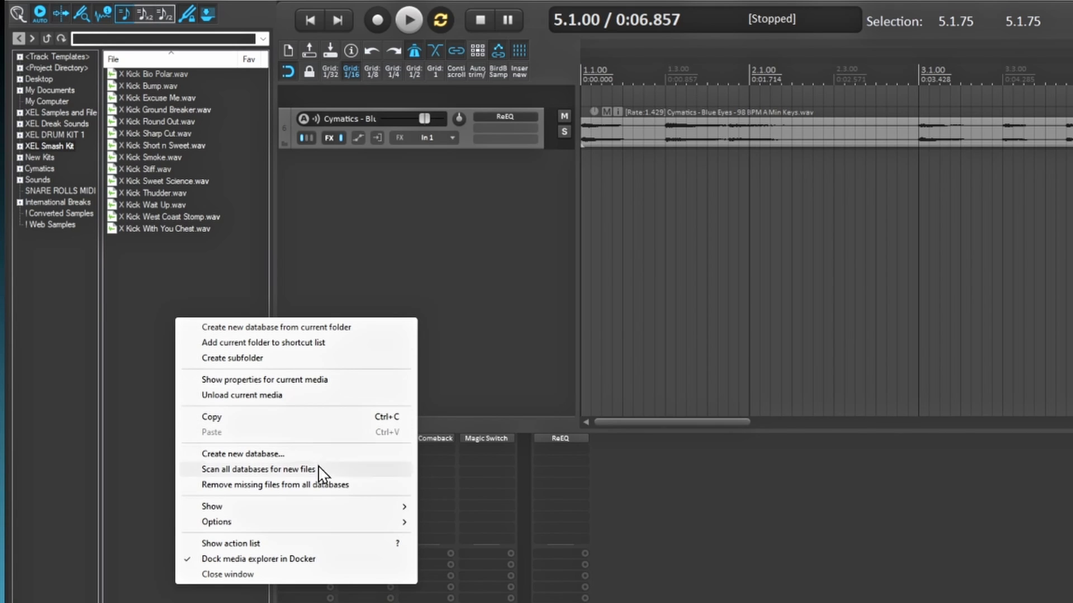
pyautogui.moveTo(302, 522)
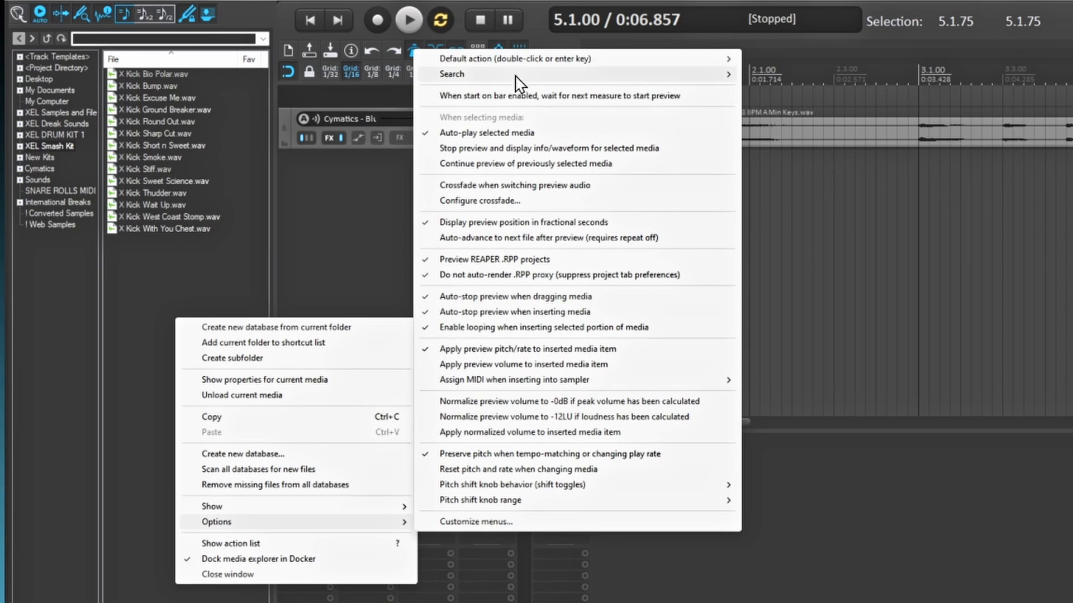
pyautogui.moveTo(472, 63)
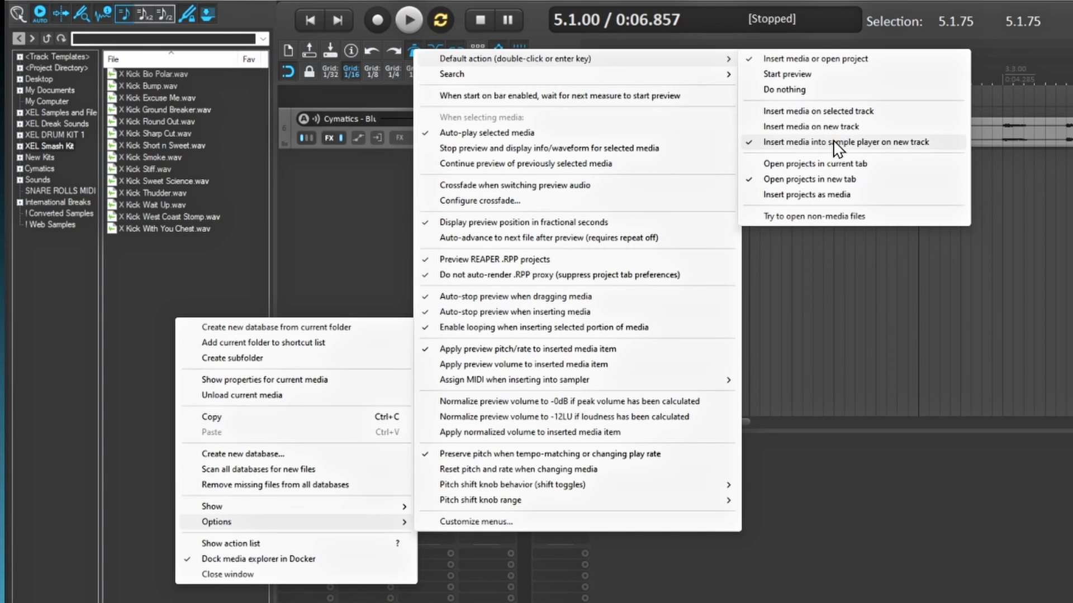
pyautogui.click(142, 282)
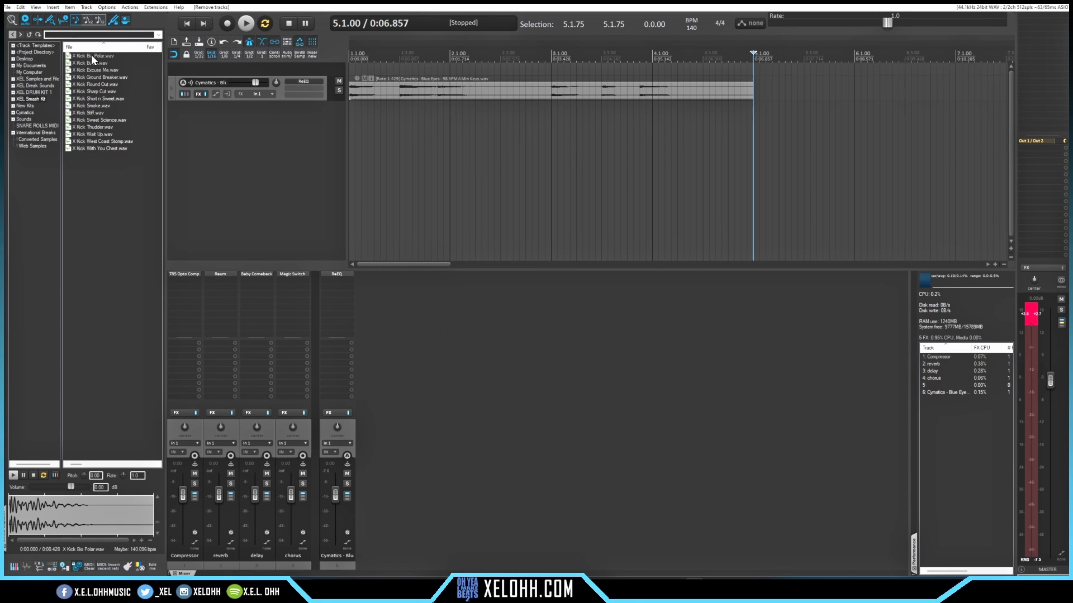
# - Load X Kick Bio Polar.wav, X Clap Face Plant.wav and X HiHat Coming For Ya.wav into sample players on new tracks and close the sampler windows
pyautogui.doubleClick(92, 55)
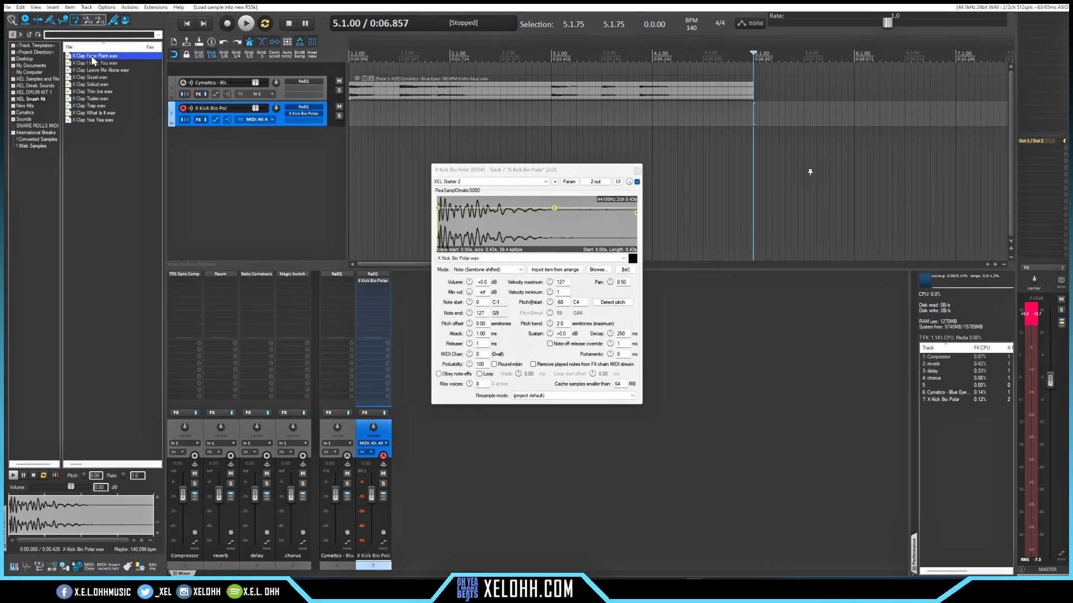
pyautogui.doubleClick(91, 55)
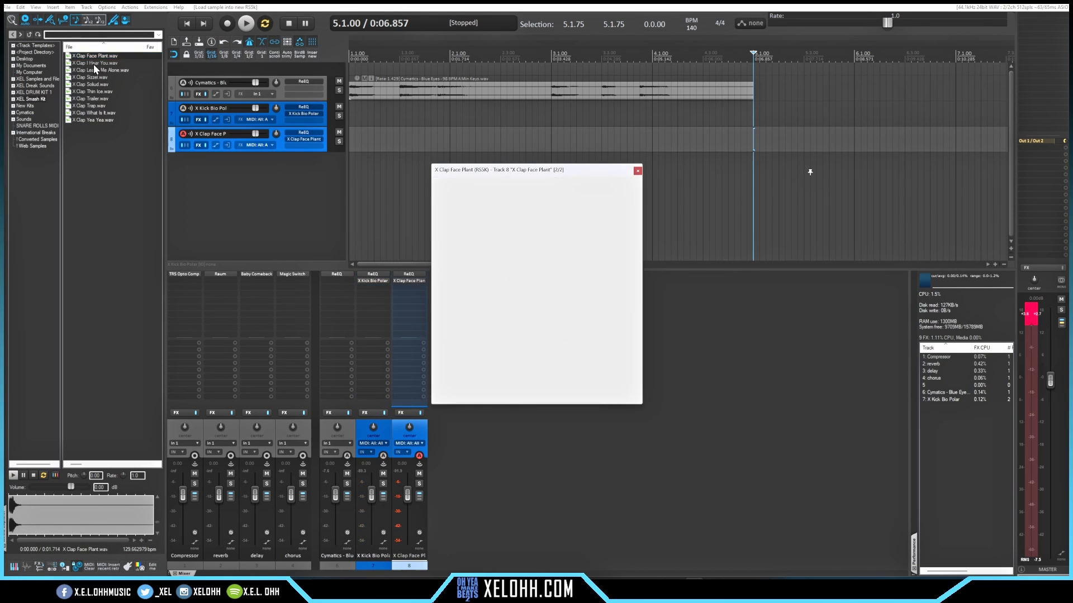
pyautogui.press('BackSpace')
pyautogui.click(84, 77)
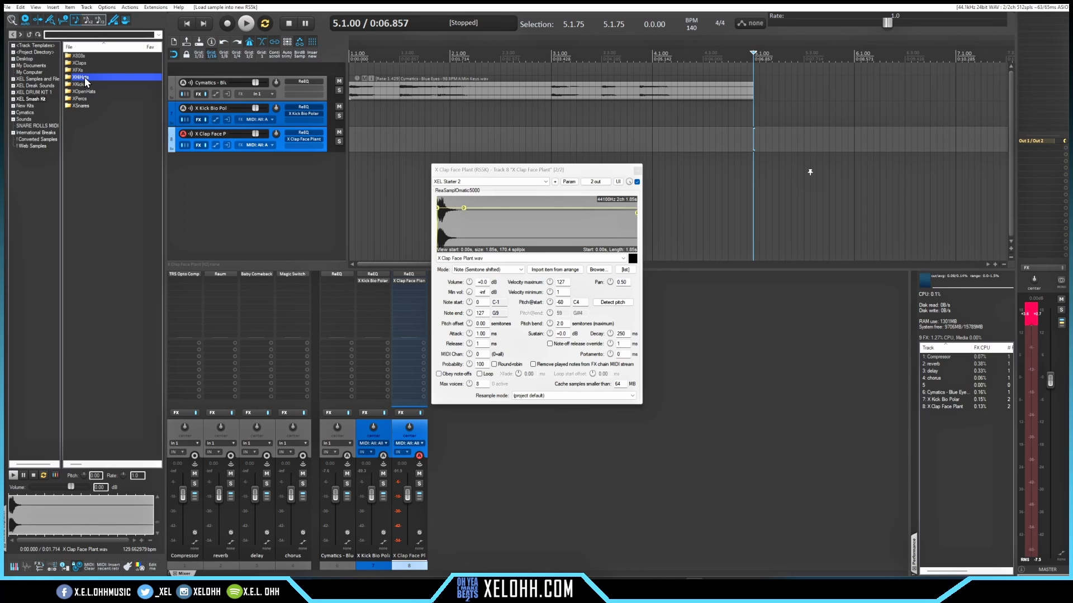
pyautogui.doubleClick(85, 78)
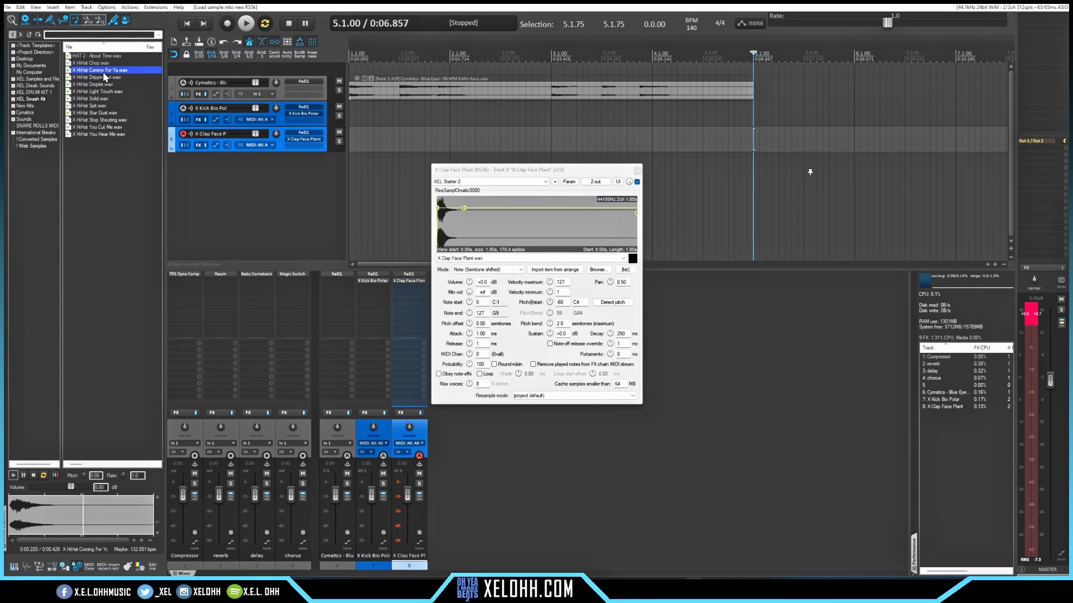
pyautogui.doubleClick(104, 71)
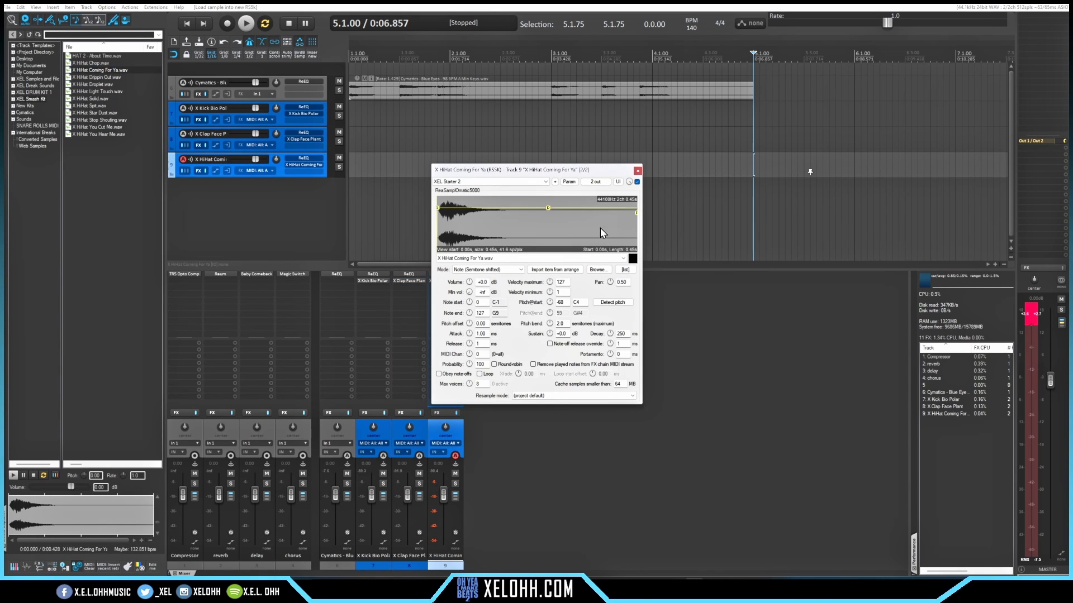
pyautogui.click(638, 172)
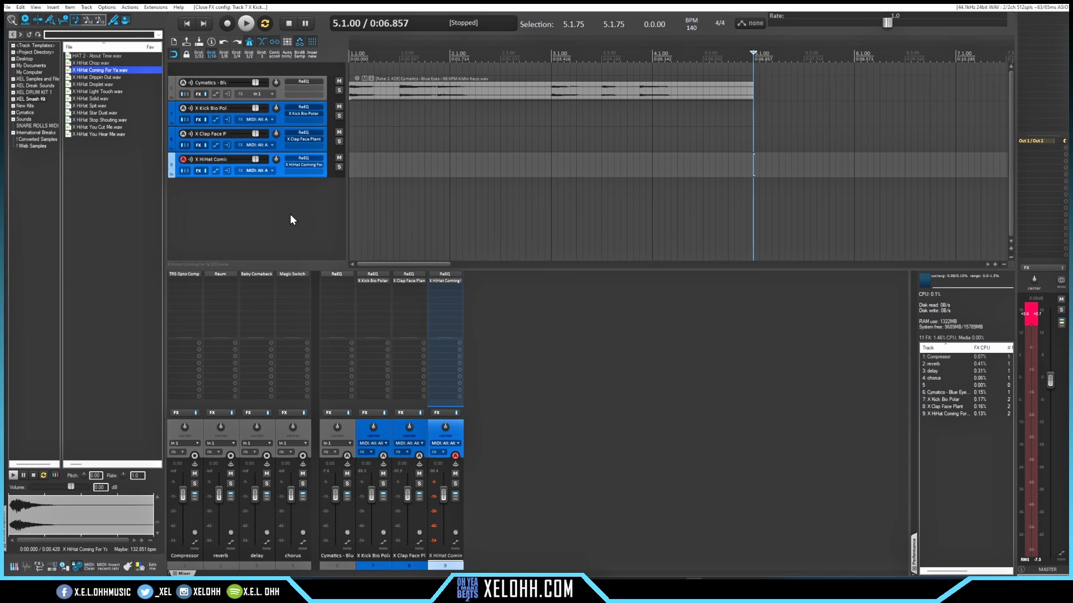
# - Open the Sower step sequencer and add the selected X Kick Bio Polar, X Clap Face Plant and X HiHat Coming For Ya tracks as channels
pyautogui.click(153, 9)
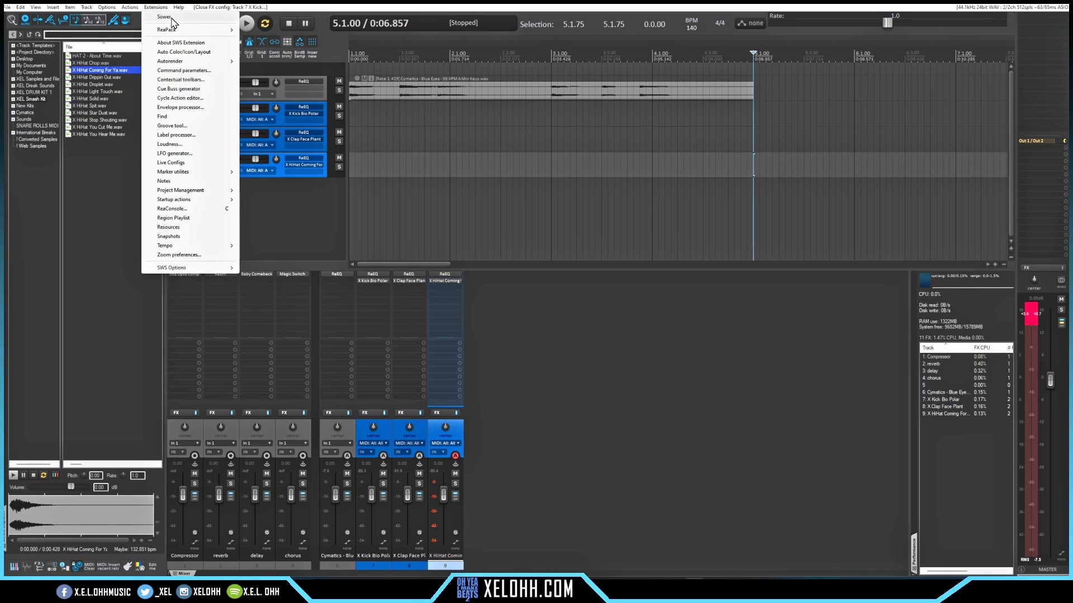
pyautogui.click(171, 17)
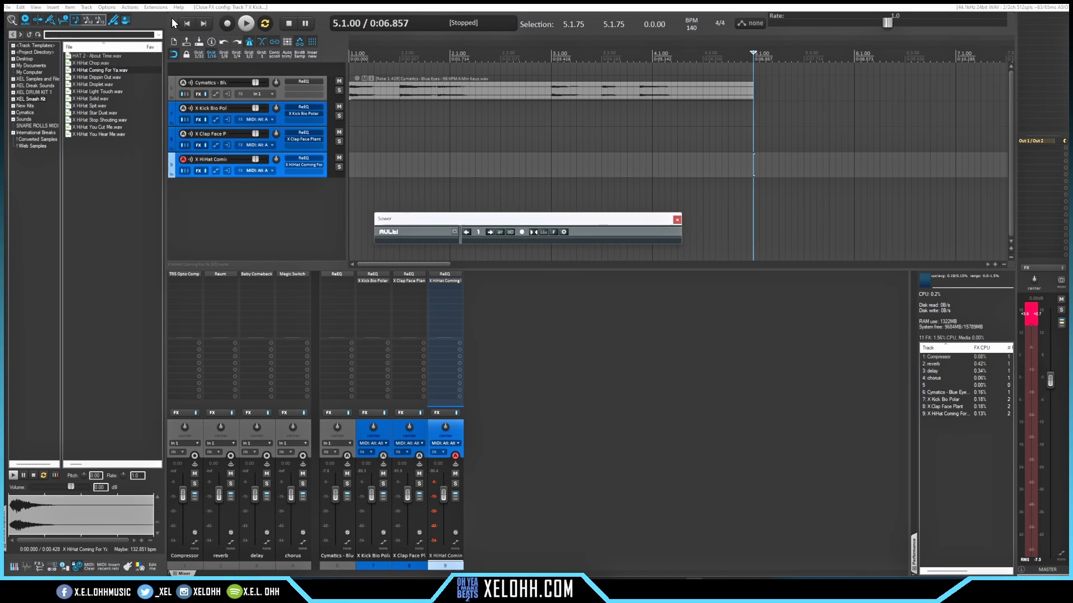
pyautogui.click(455, 233)
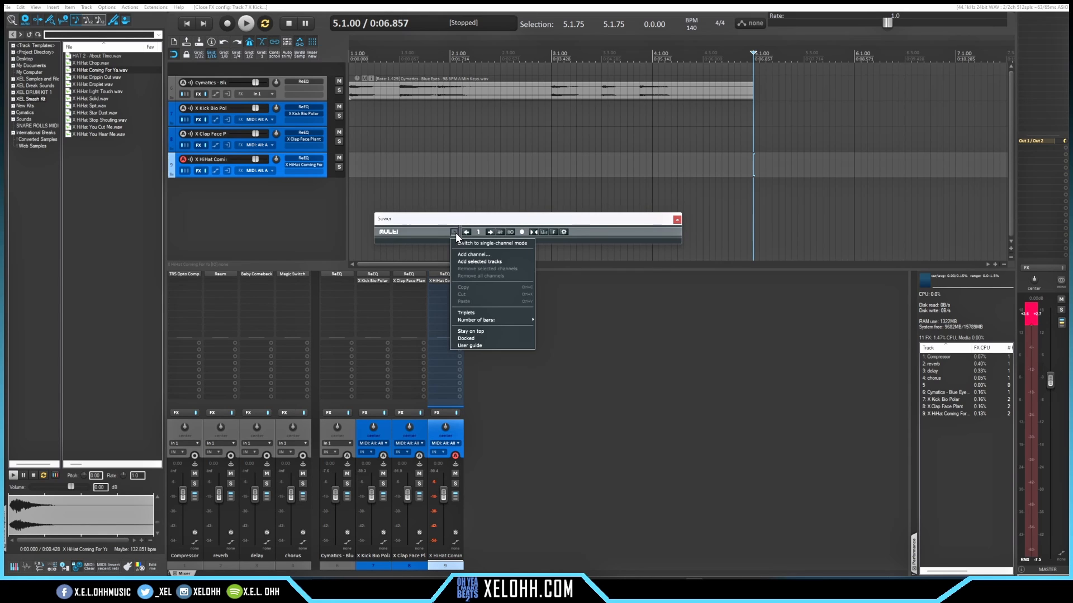
pyautogui.moveTo(498, 320)
pyautogui.click(329, 242)
pyautogui.click(280, 108)
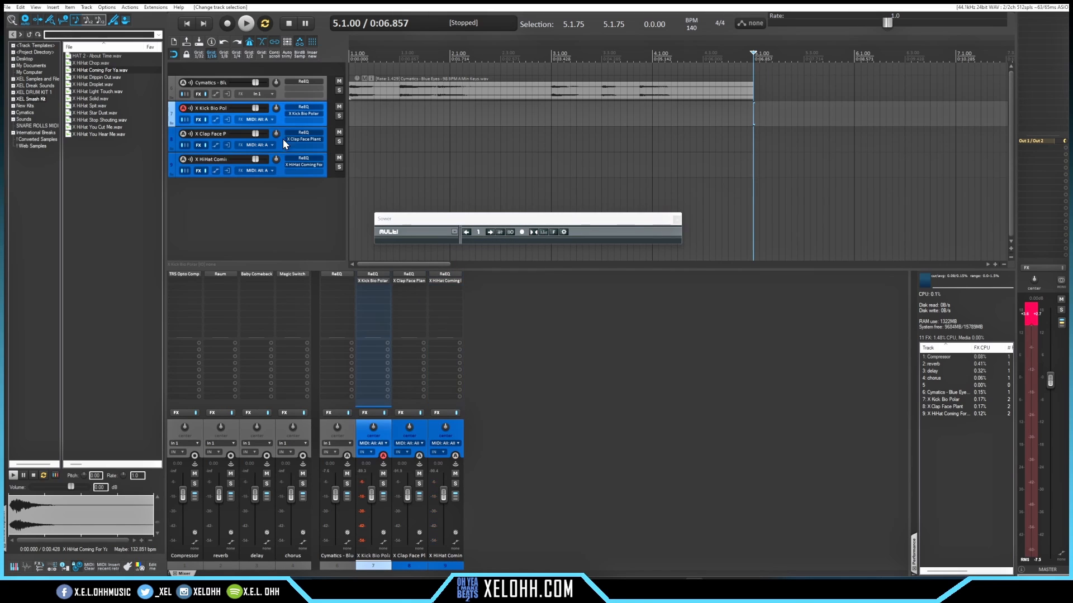
pyautogui.keyDown('shift'); pyautogui.click(280, 168); pyautogui.keyUp('shift')
pyautogui.click(454, 233)
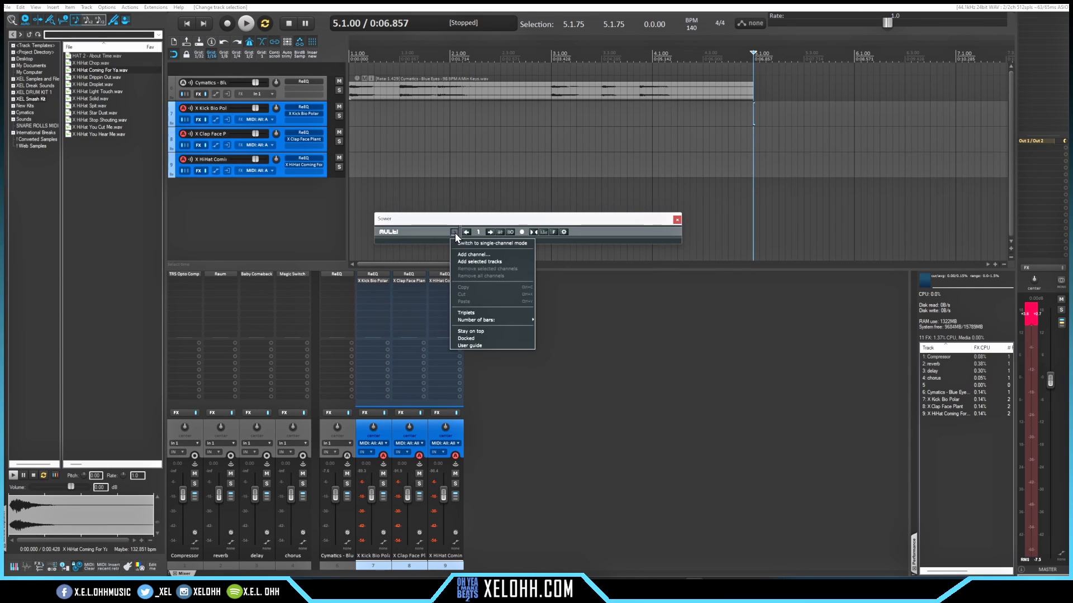
pyautogui.click(470, 261)
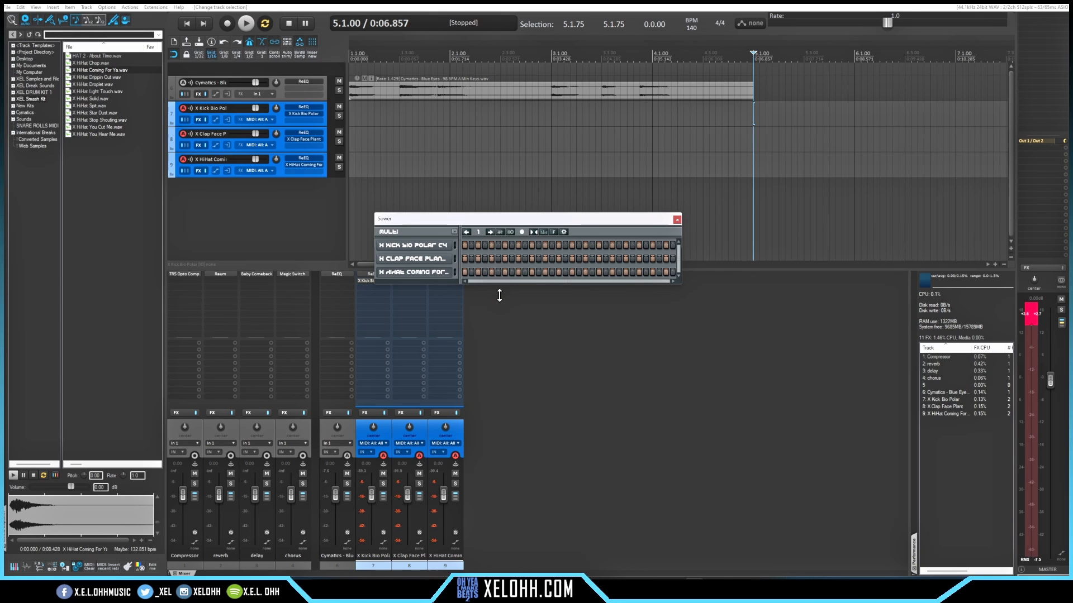
# - Show and enlarge the velocity lane in Sower, and audition the kick, clap and hi-hat channels
pyautogui.click(543, 232)
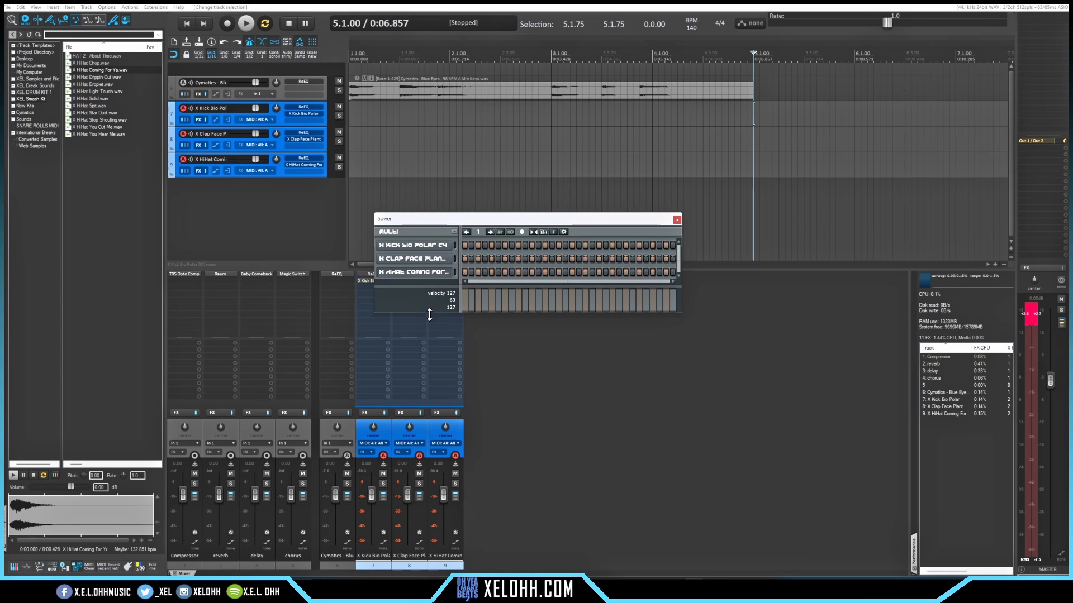
pyautogui.moveTo(430, 311); pyautogui.dragTo(430, 333)
pyautogui.click(423, 242)
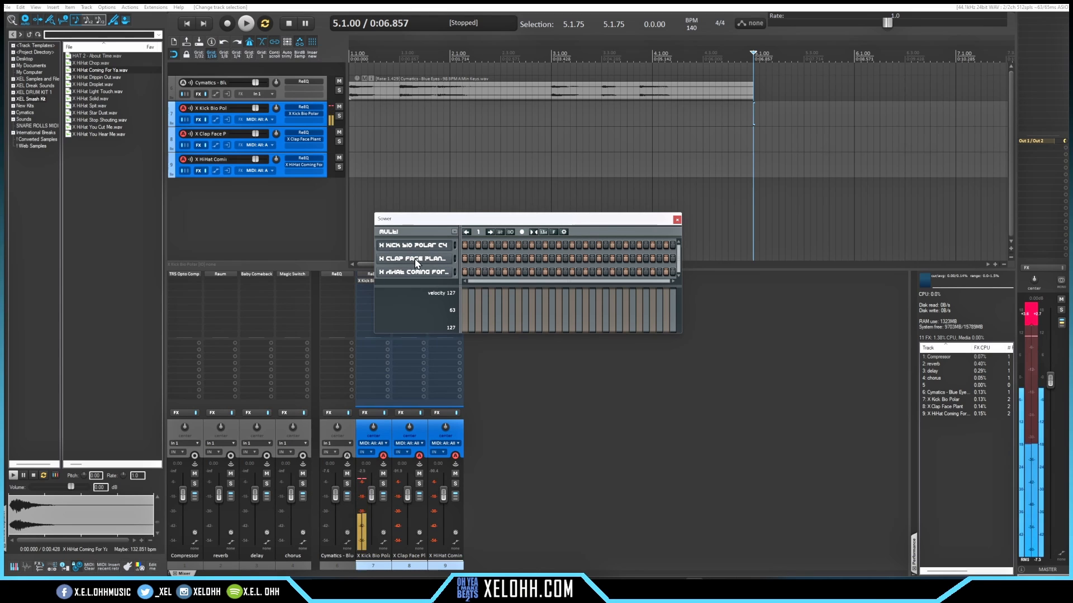
pyautogui.click(415, 263)
pyautogui.click(418, 272)
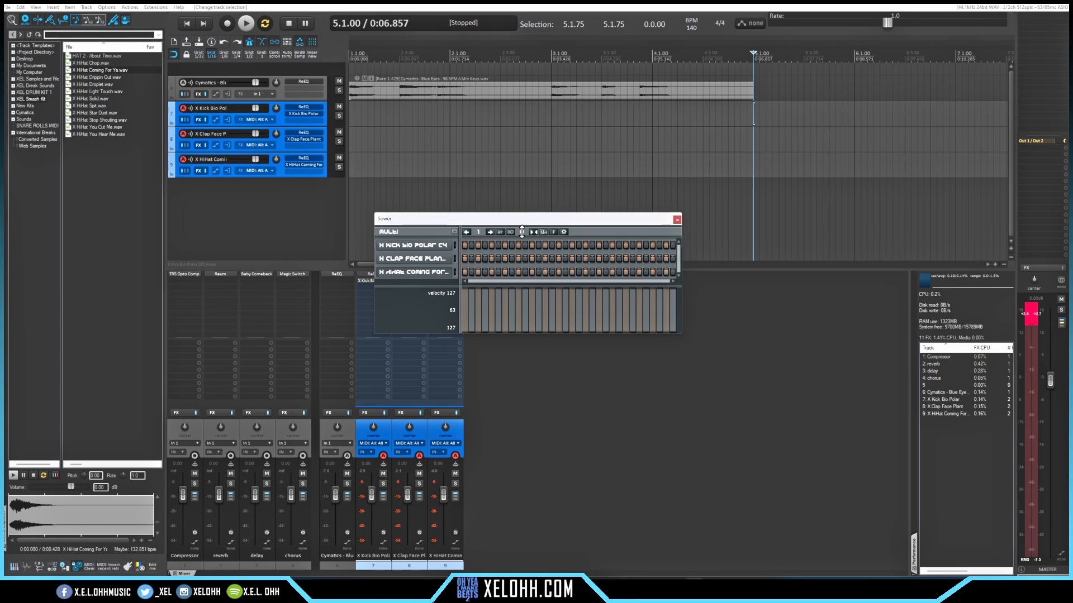
# - Using the Sower grid resolution, fill the hi-hat channel on every second of 32 steps, and place a clap on step 5
pyautogui.moveTo(521, 235)
pyautogui.mouseDown()
pyautogui.moveTo(498, 271)
pyautogui.moveTo(569, 273)
pyautogui.mouseUp()
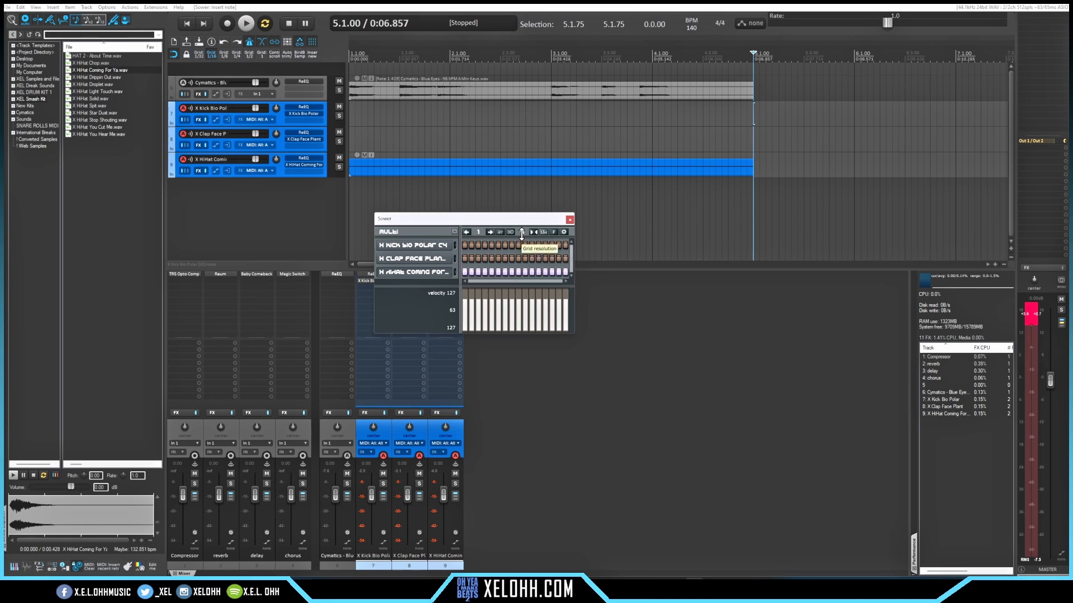
pyautogui.moveTo(522, 235); pyautogui.dragTo(500, 223)
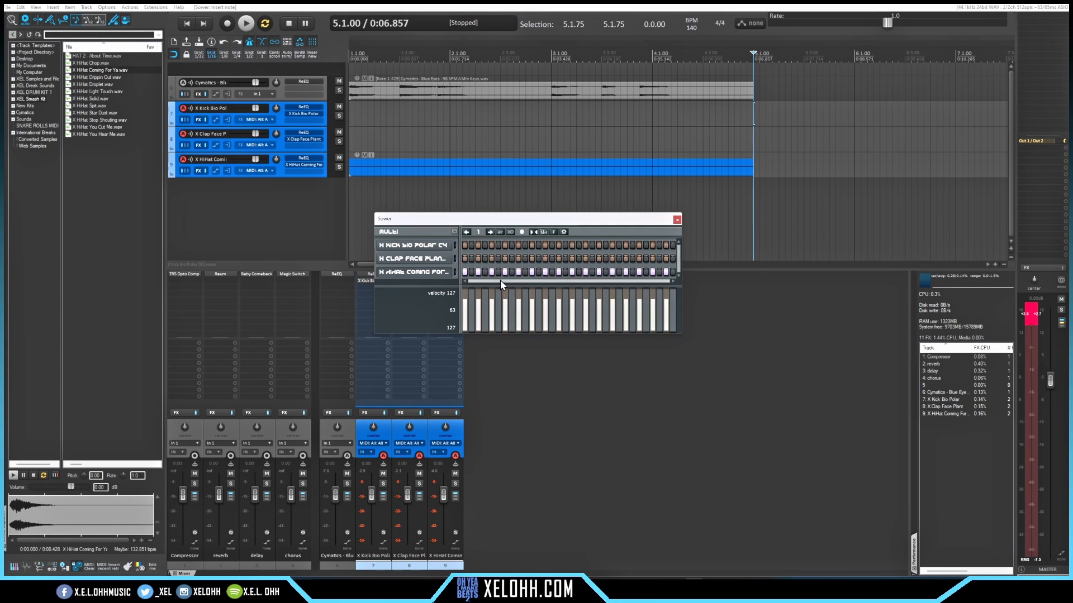
pyautogui.click(518, 259)
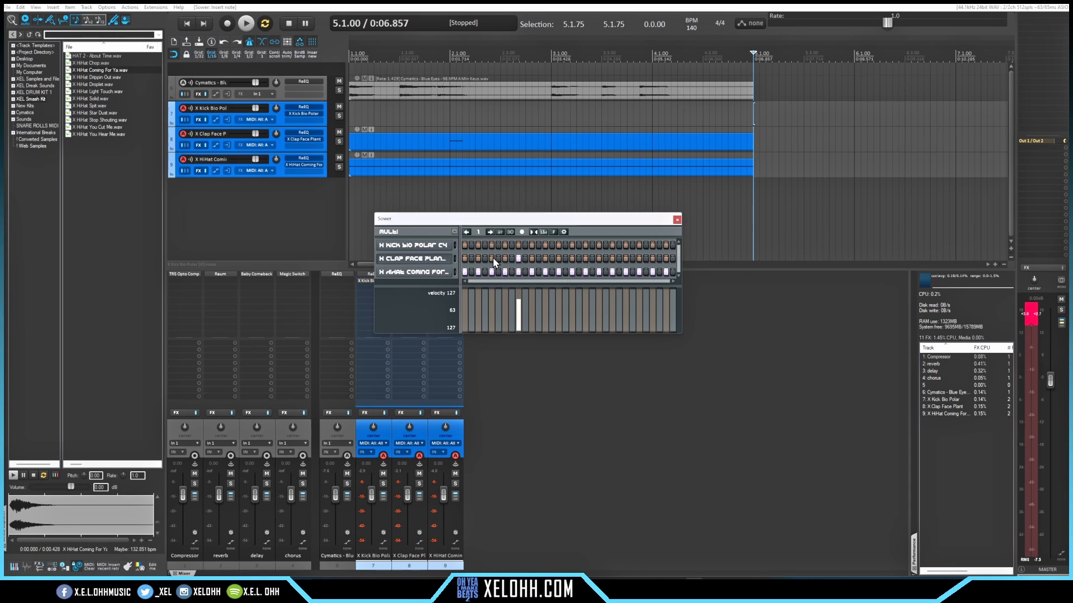
pyautogui.click(493, 257)
# - Place kicks on steps 1, 4, 12, 17, 20 and 28 and claps on steps 13, 21 and 29 in Sower
pyautogui.click(464, 246)
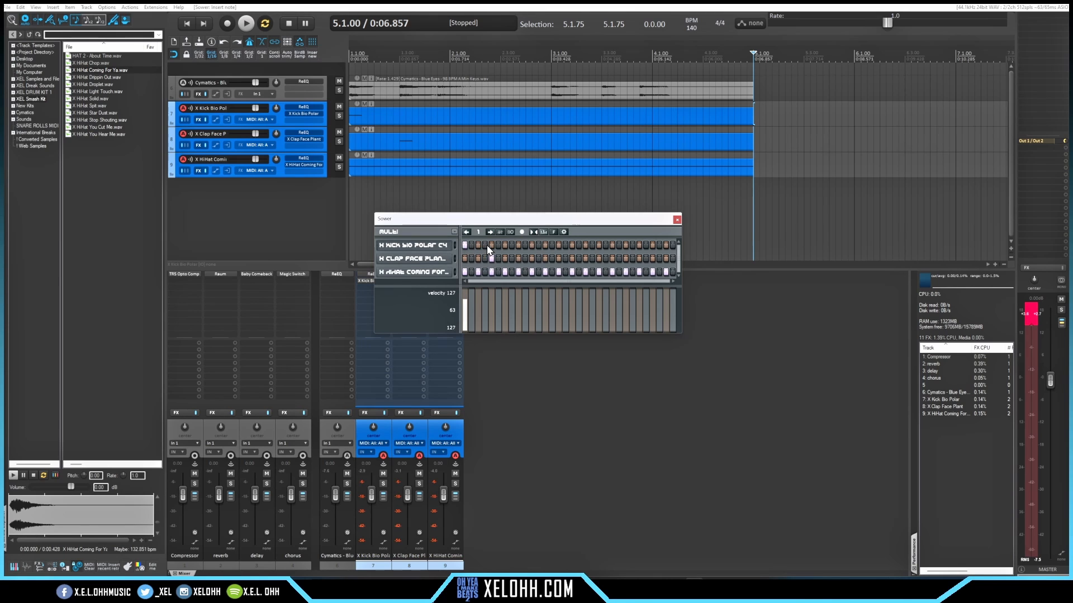
pyautogui.click(485, 245)
pyautogui.click(538, 244)
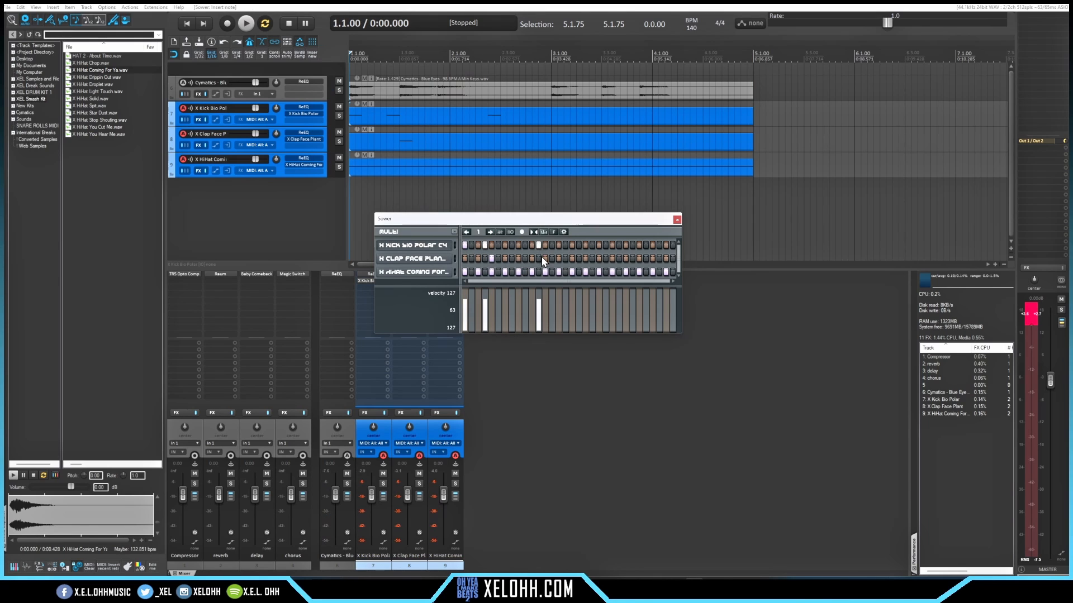
pyautogui.click(544, 258)
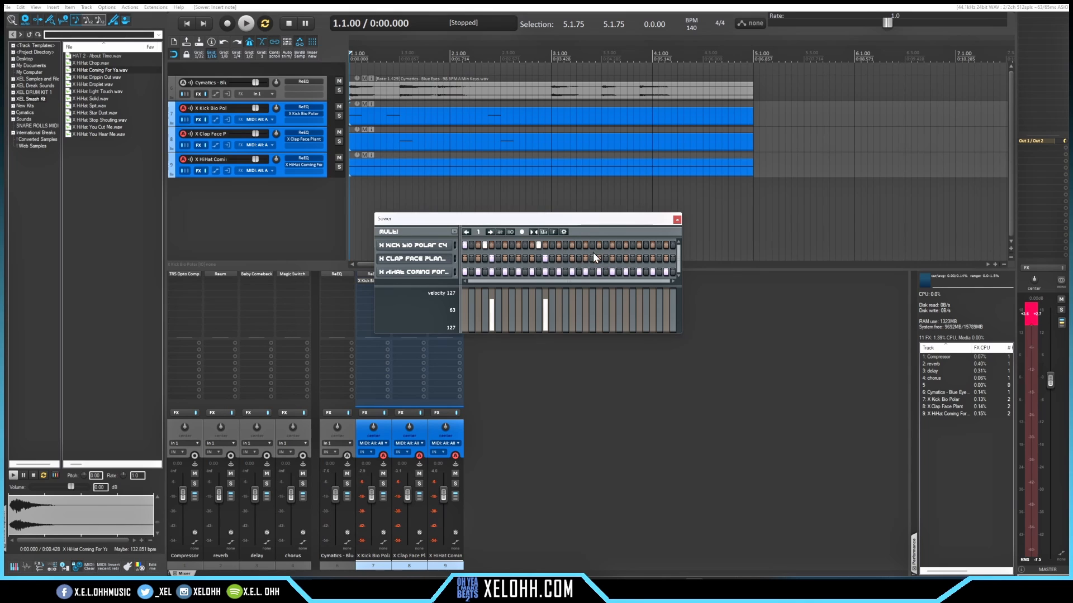
pyautogui.click(572, 244)
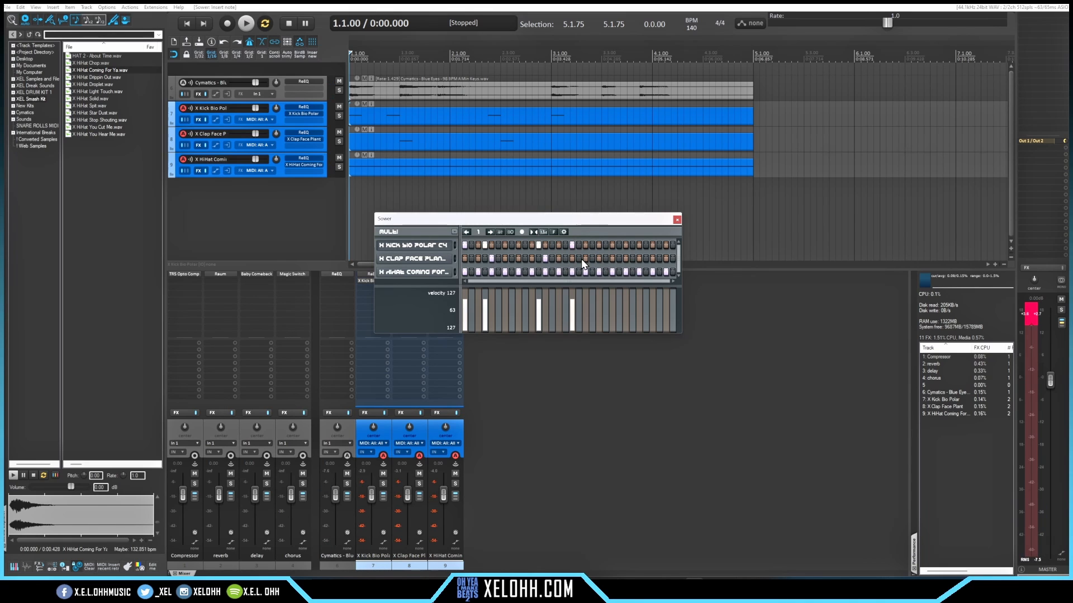
pyautogui.click(592, 245)
pyautogui.click(599, 258)
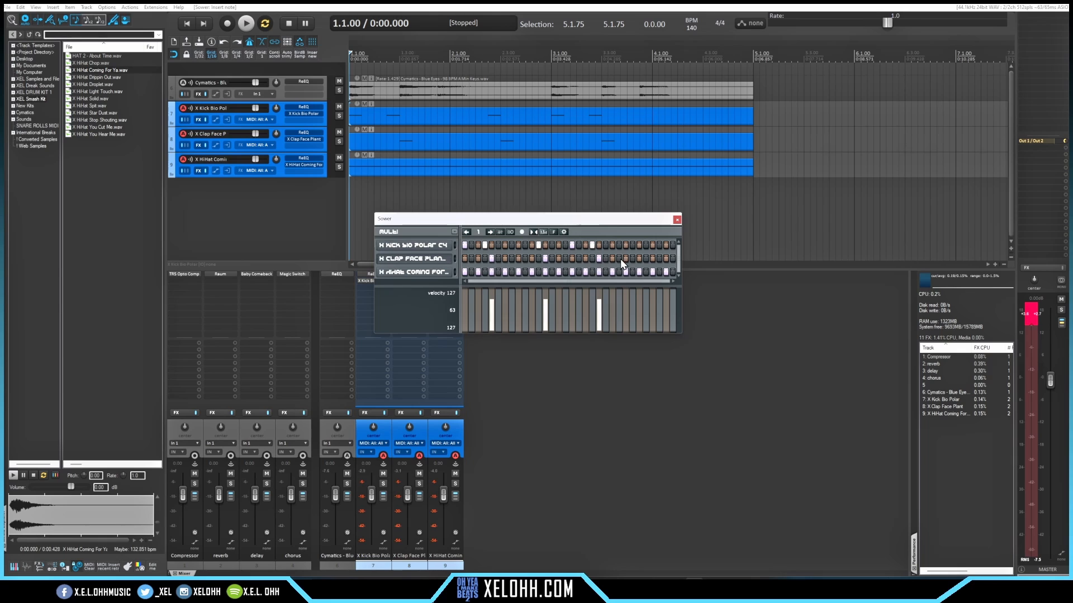
pyautogui.click(645, 245)
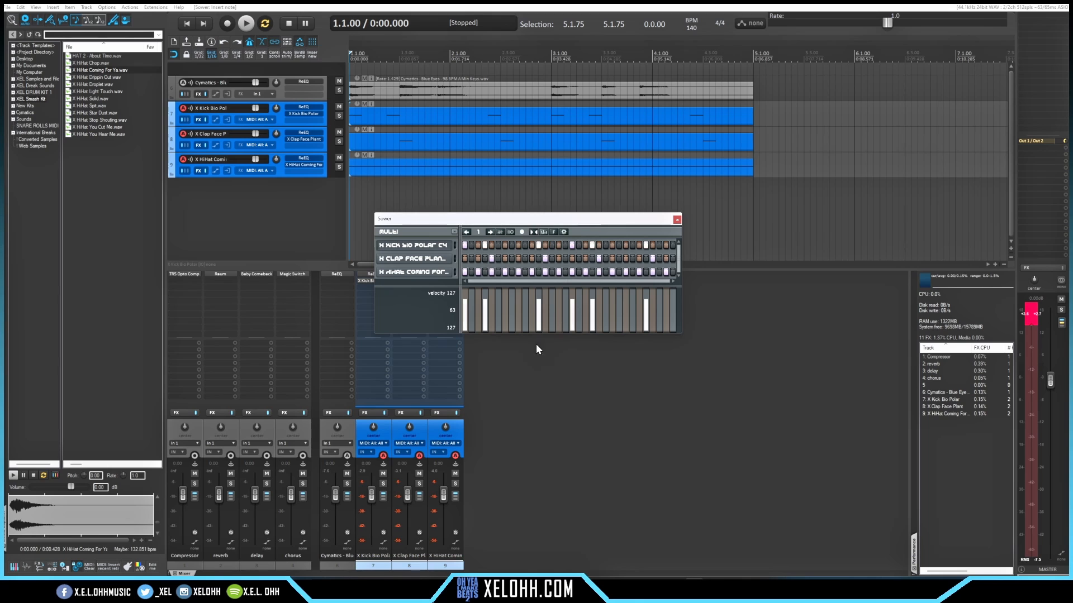
# - Play back the sequenced drum pattern with the Cymatics loop and close Sower
pyautogui.press('space')
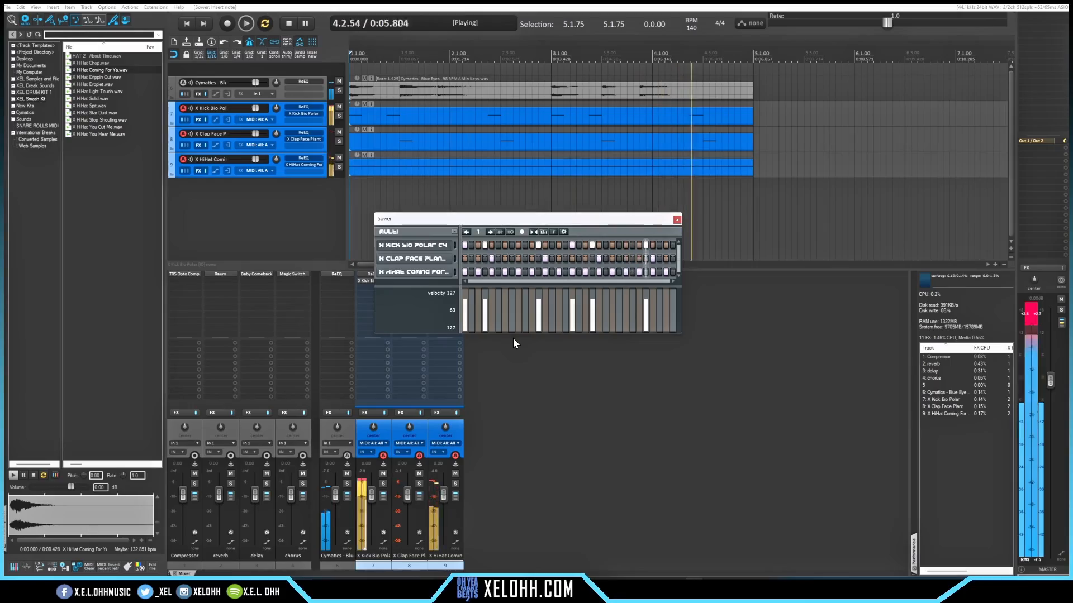
pyautogui.press('space')
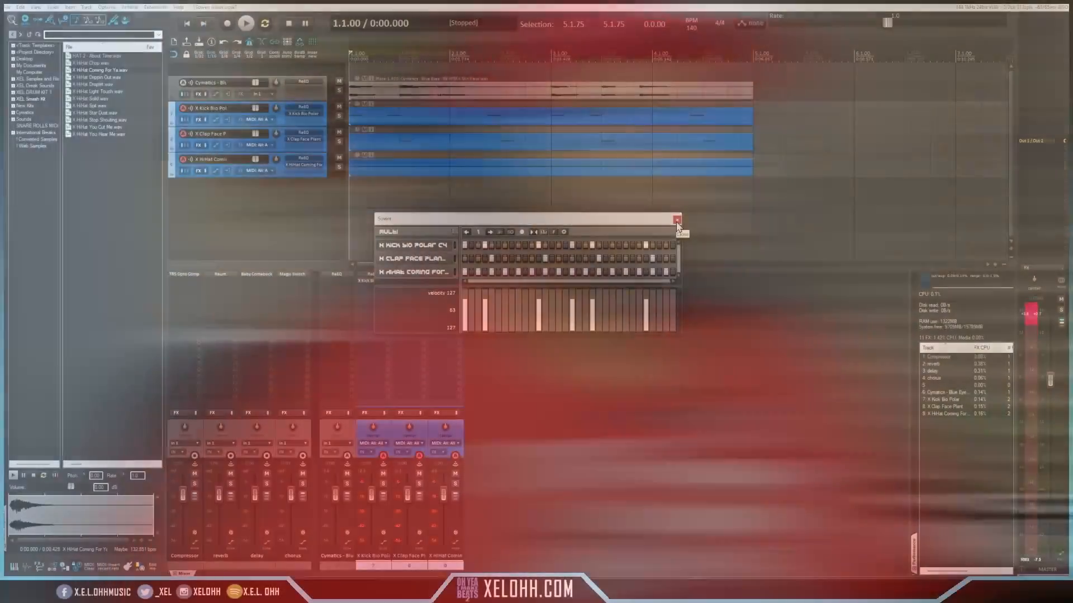
pyautogui.click(677, 220)
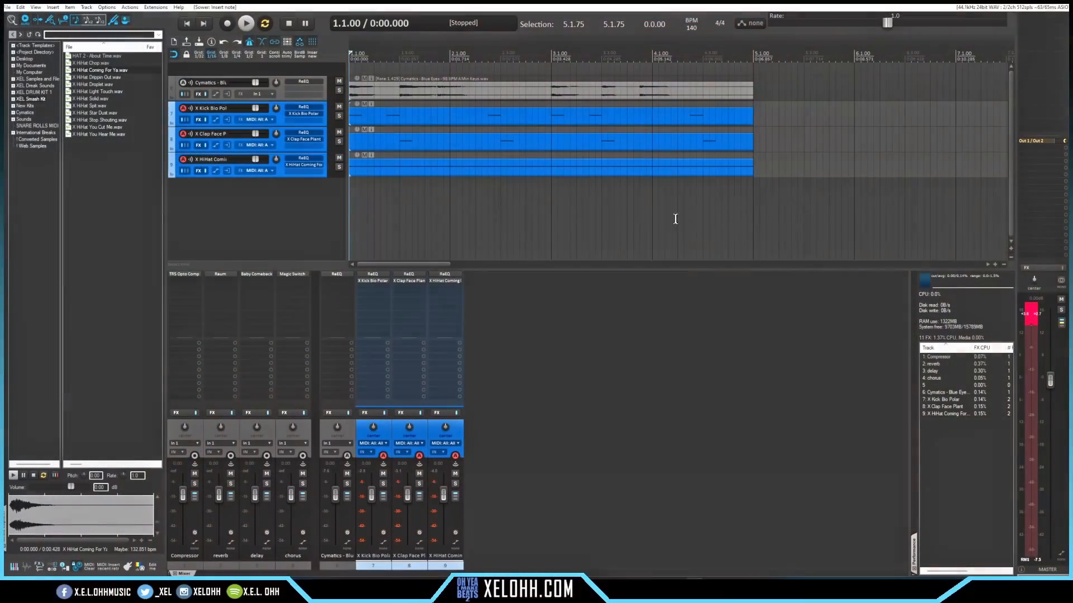
# - Examine the notes of the hi-hat and clap items in the MIDI editor
pyautogui.doubleClick(409, 164)
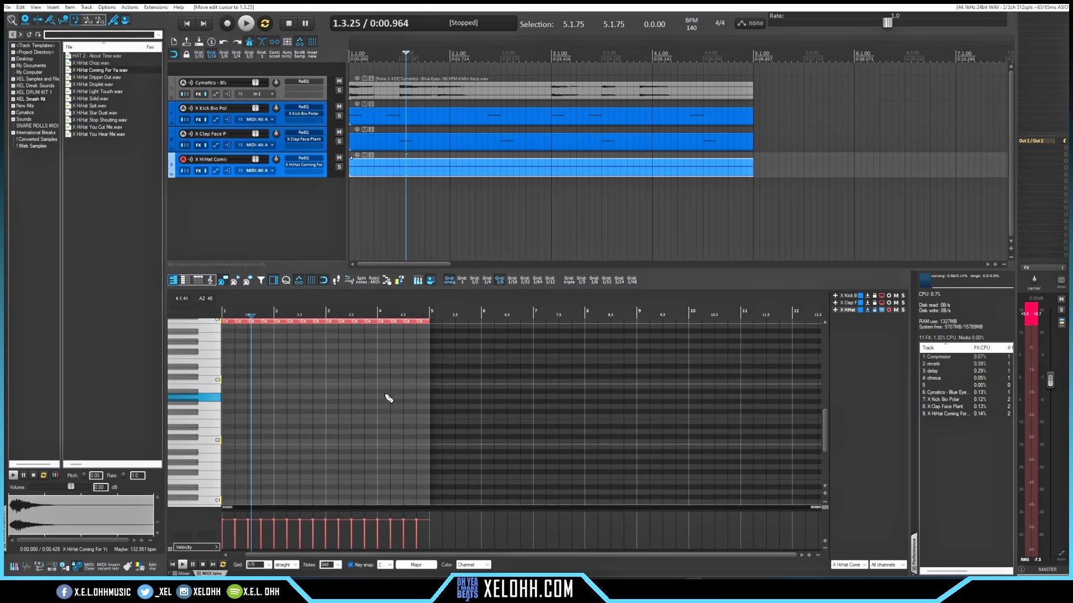
pyautogui.scroll(3, 389, 398)
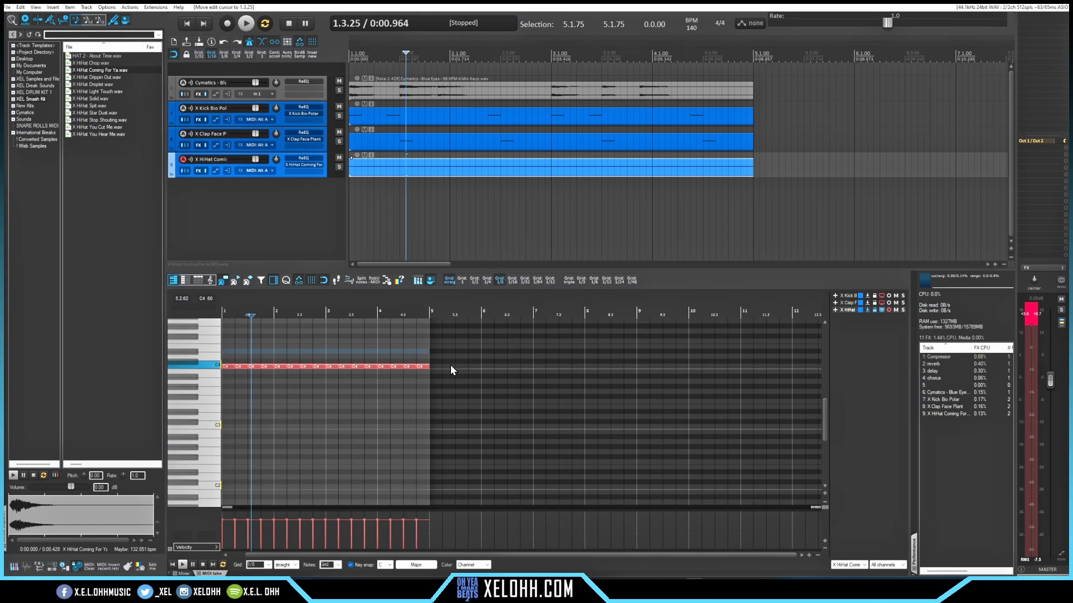
pyautogui.scroll(5, 450, 364)
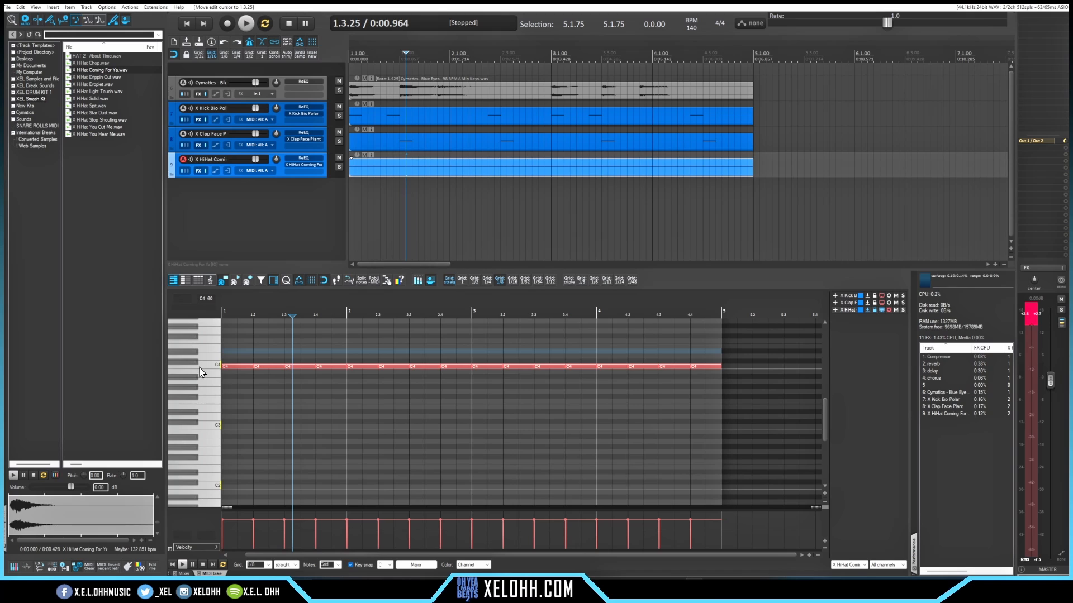
pyautogui.scroll(1, 202, 372)
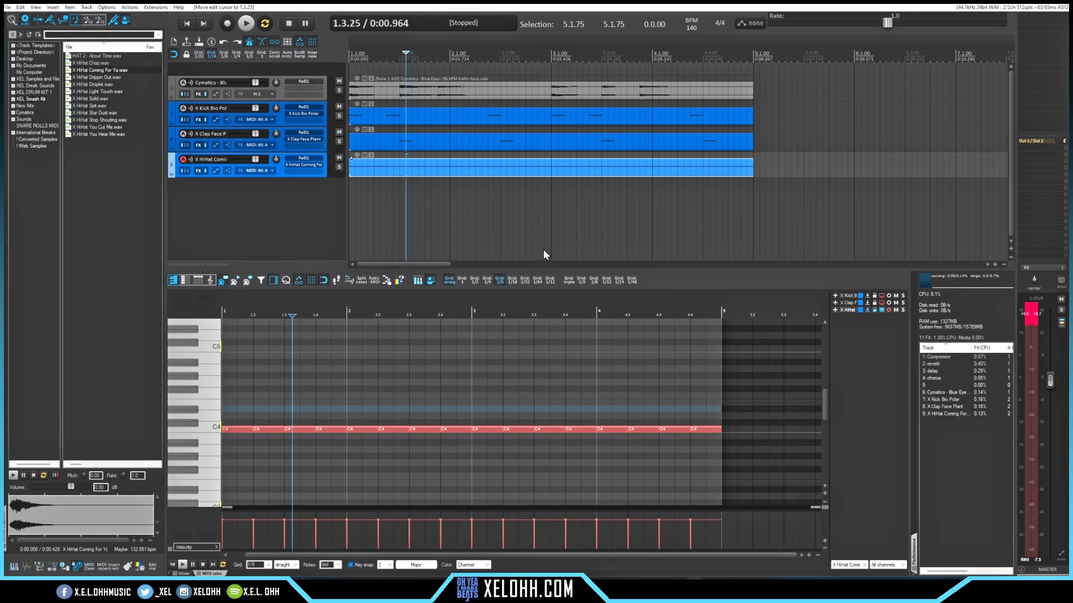
pyautogui.click(457, 142)
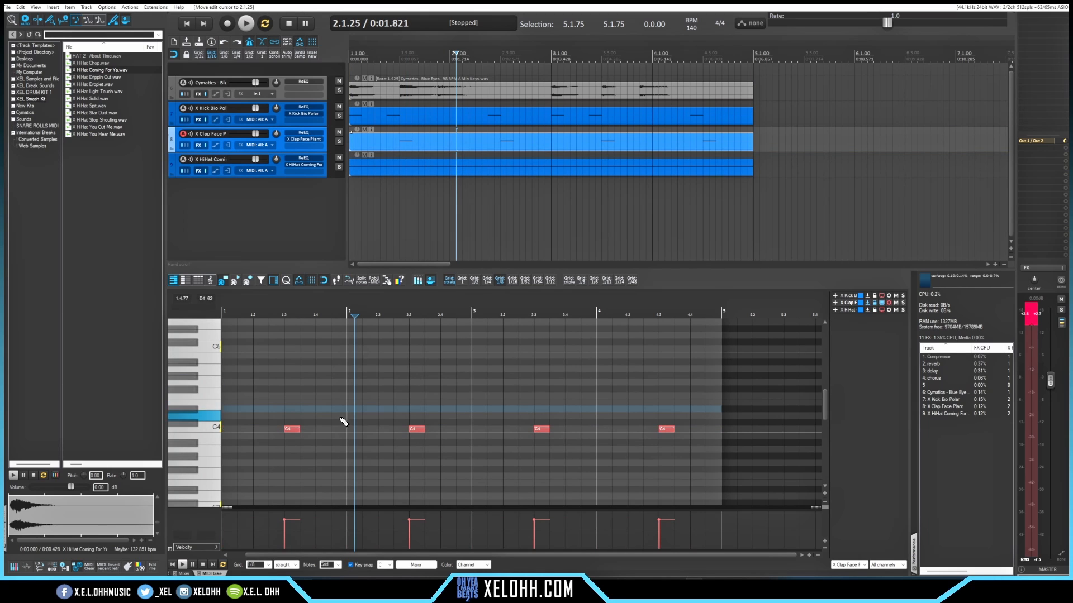
# - Add two consecutive C4 kick notes at the end of bar 1 in the kick item and play the pattern from the start
pyautogui.click(423, 119)
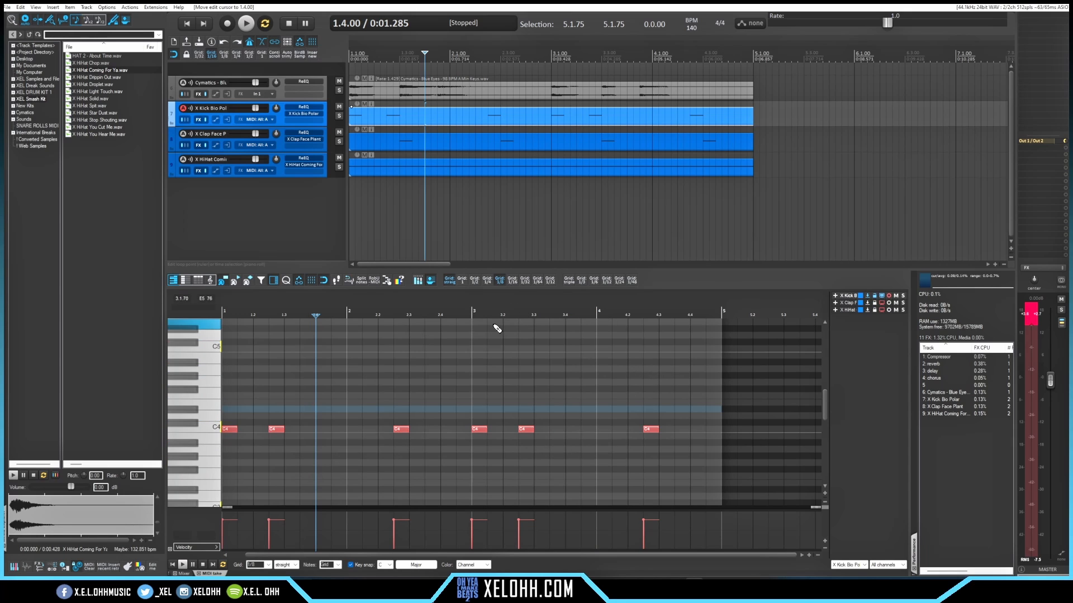
pyautogui.click(324, 430)
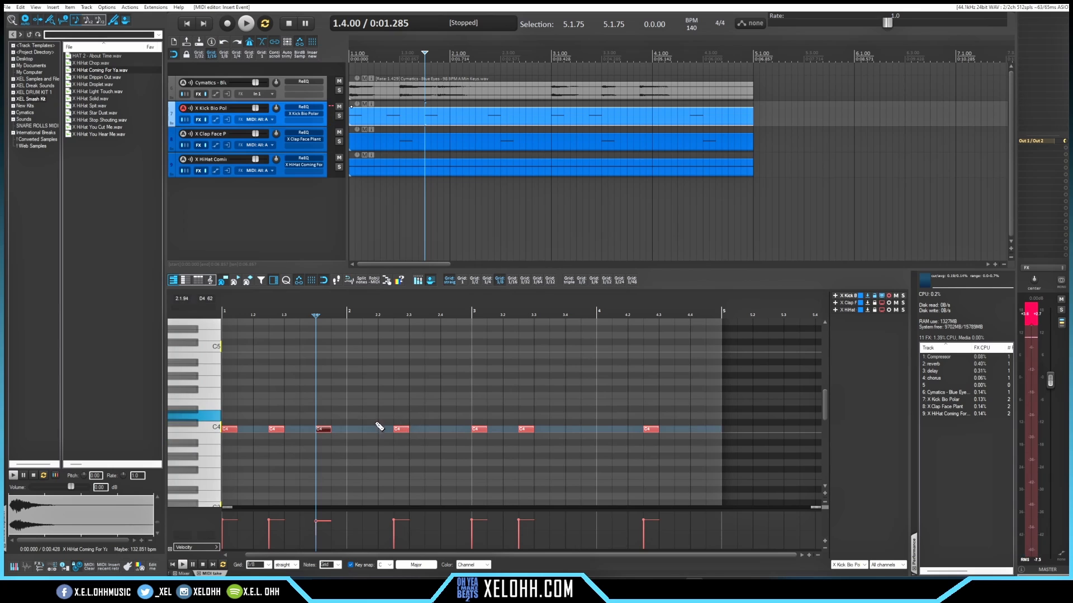
pyautogui.click(338, 430)
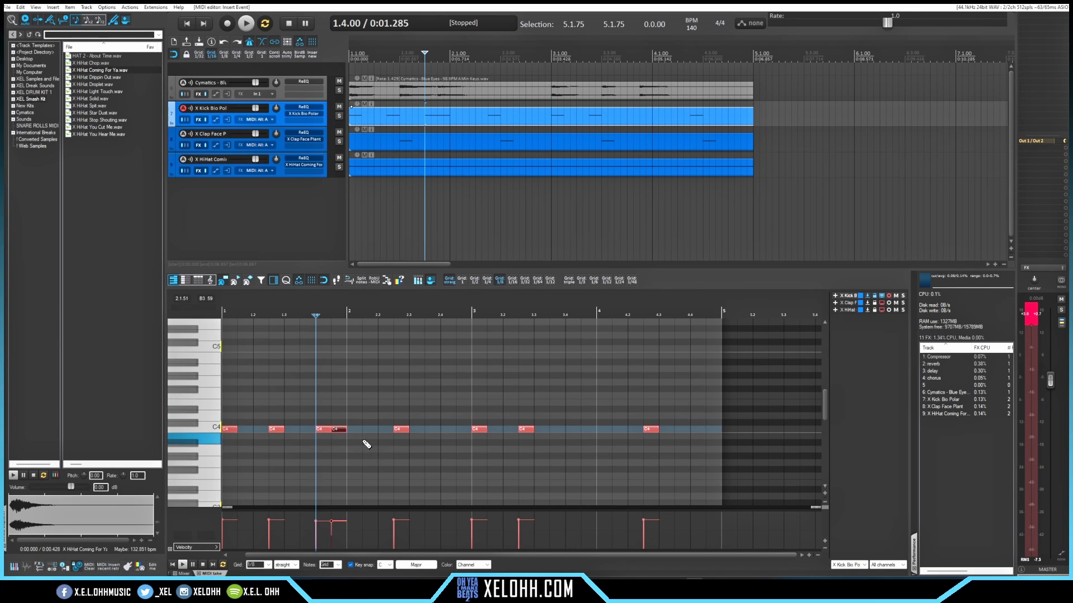
pyautogui.press('Home')
pyautogui.press('space')
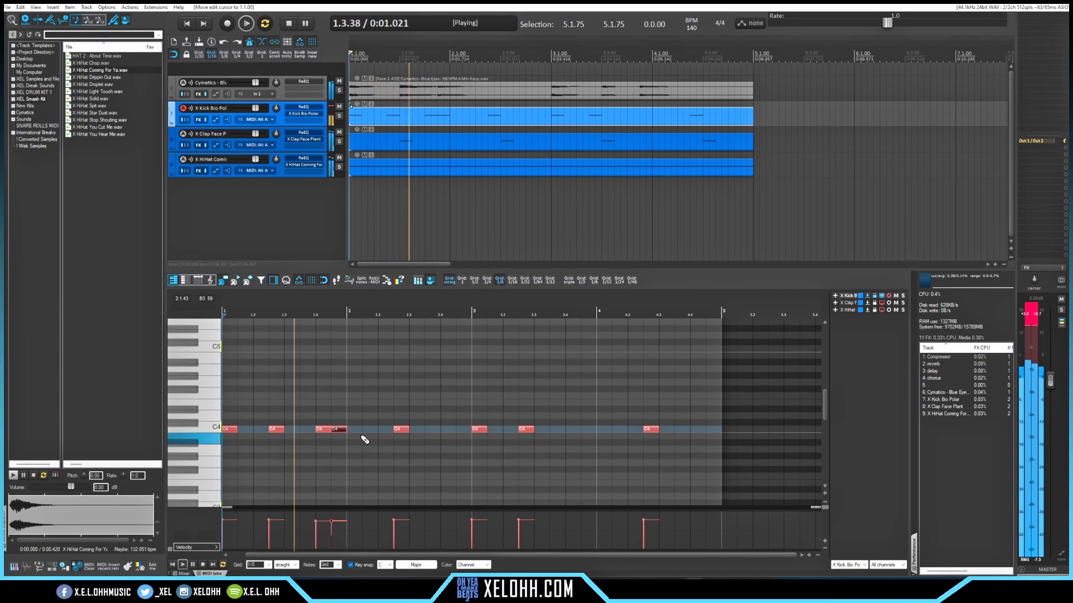
pyautogui.press('space')
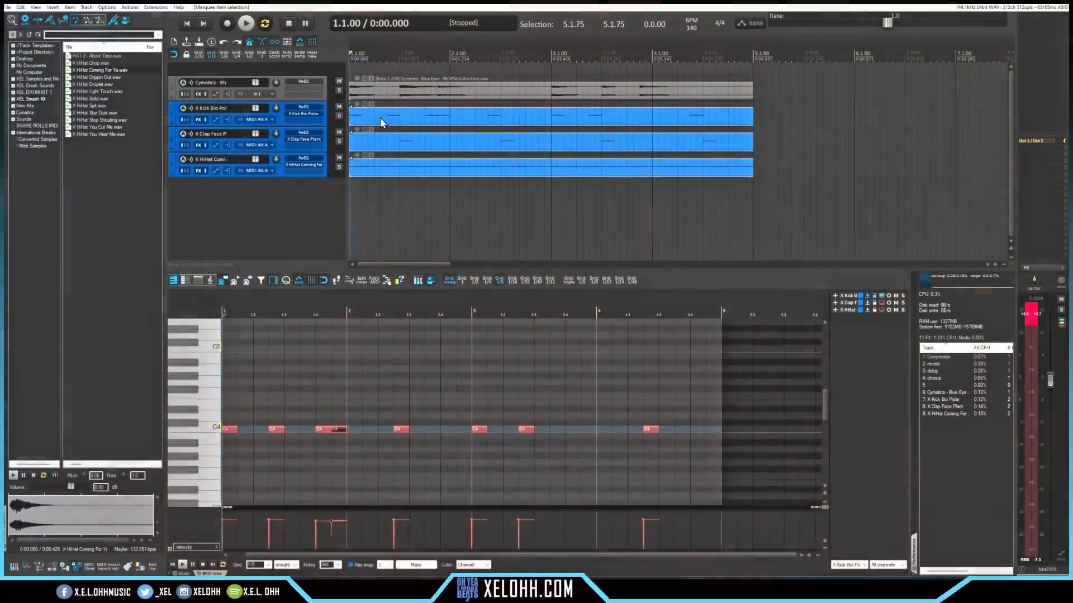
# - Delete the kick, clap and hi-hat MIDI items from the arrangement
pyautogui.press('Delete')
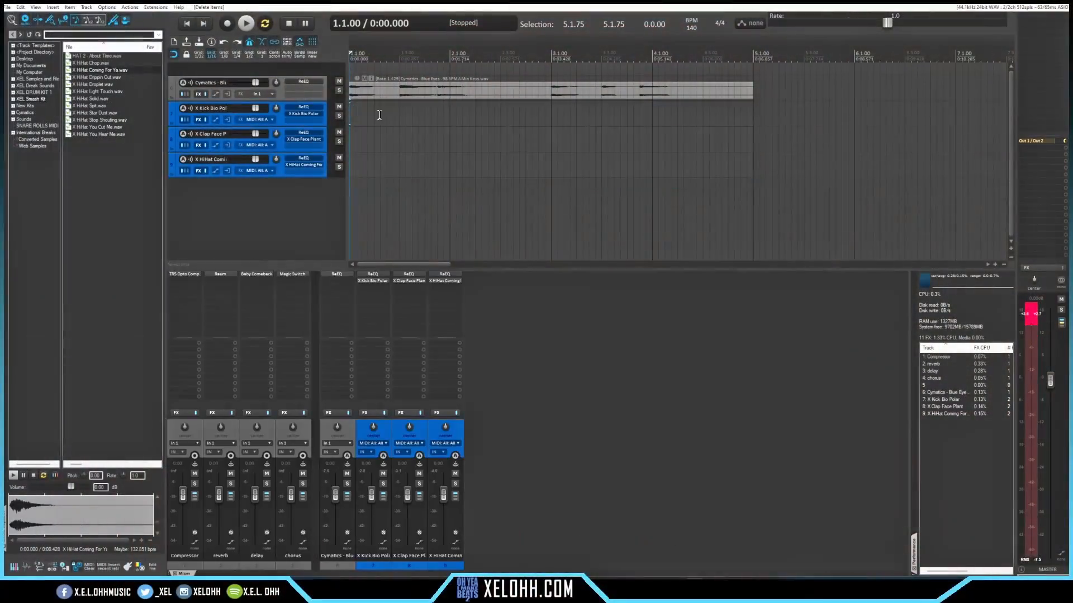
# - Insert a new track directly above the X Kick Bio Polar track and name it midi
pyautogui.doubleClick(297, 218)
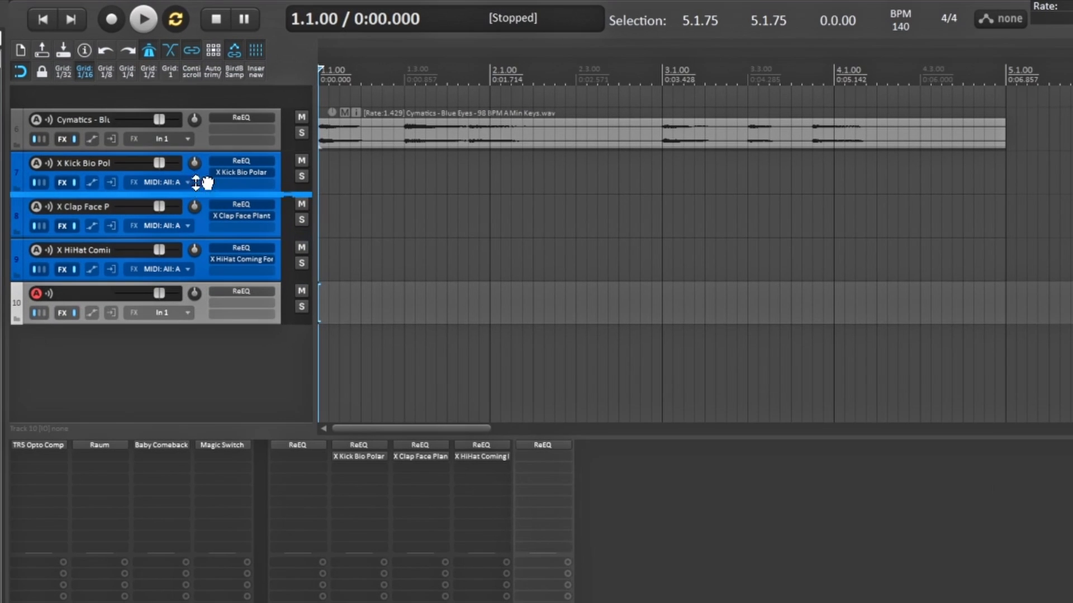
pyautogui.moveTo(193, 156); pyautogui.dragTo(190, 162)
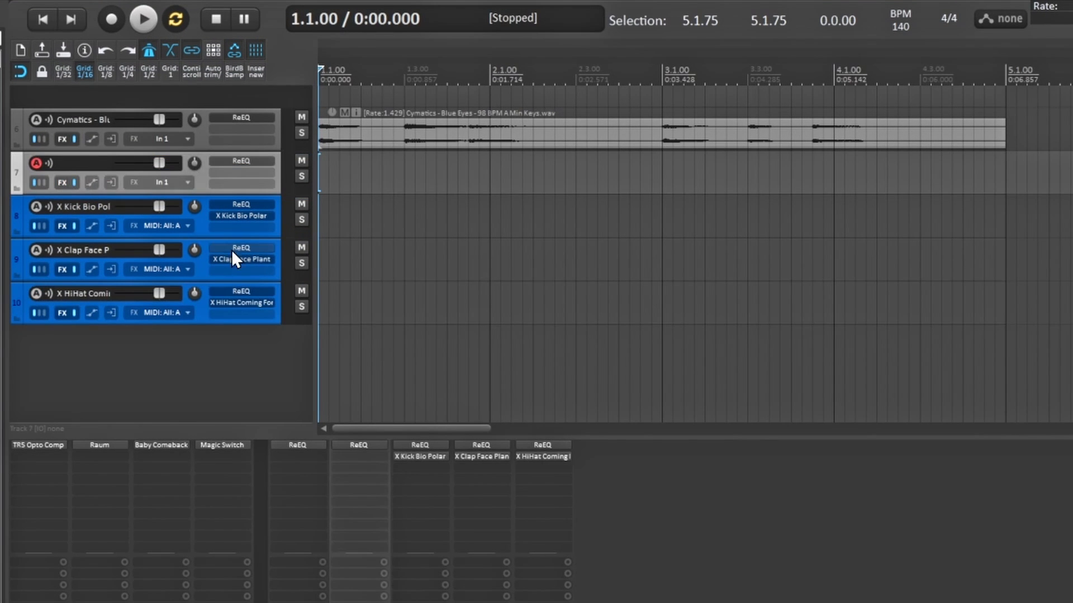
pyautogui.doubleClick(93, 160)
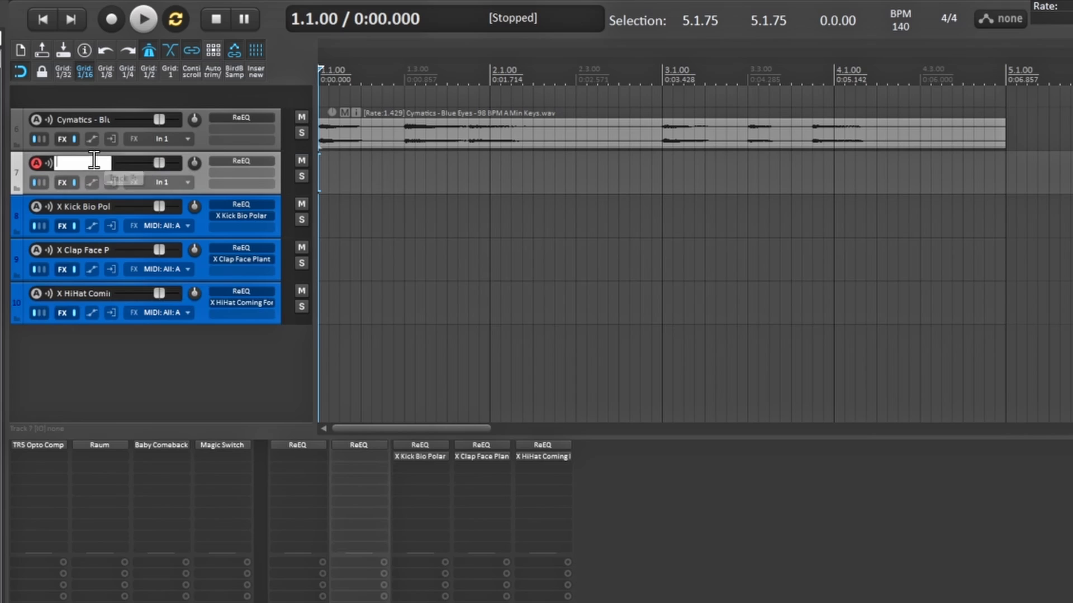
pyautogui.write('midi')
pyautogui.press('Return')
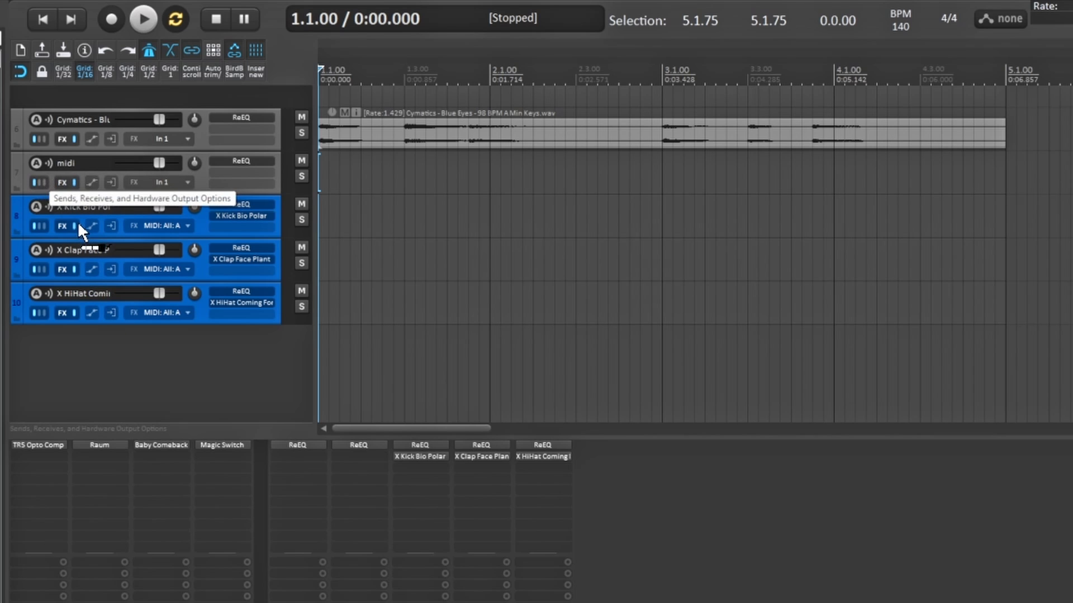
# - Route sends from the midi track to the kick, clap and hi-hat sampler tracks and close the send controls
pyautogui.moveTo(79, 224); pyautogui.dragTo(81, 220)
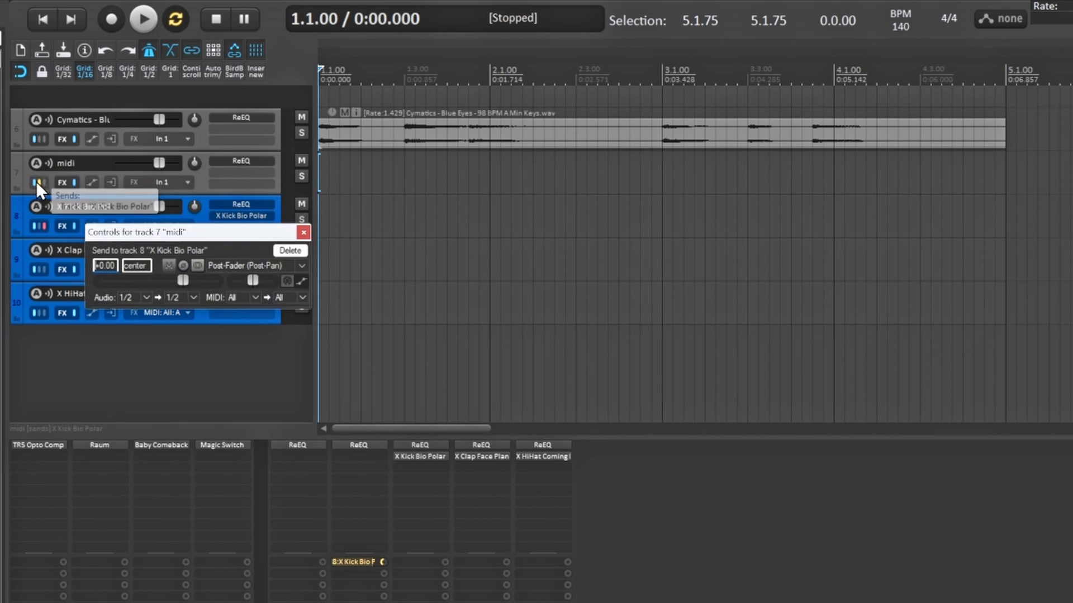
pyautogui.moveTo(35, 181); pyautogui.dragTo(52, 267)
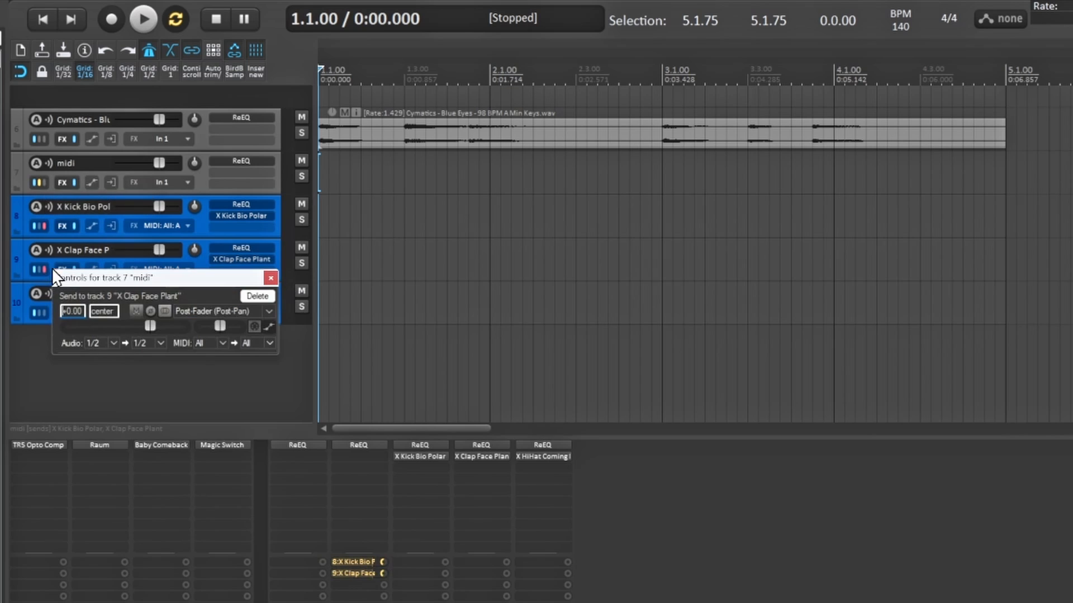
pyautogui.moveTo(40, 183); pyautogui.dragTo(48, 267)
pyautogui.moveTo(51, 307); pyautogui.dragTo(52, 314)
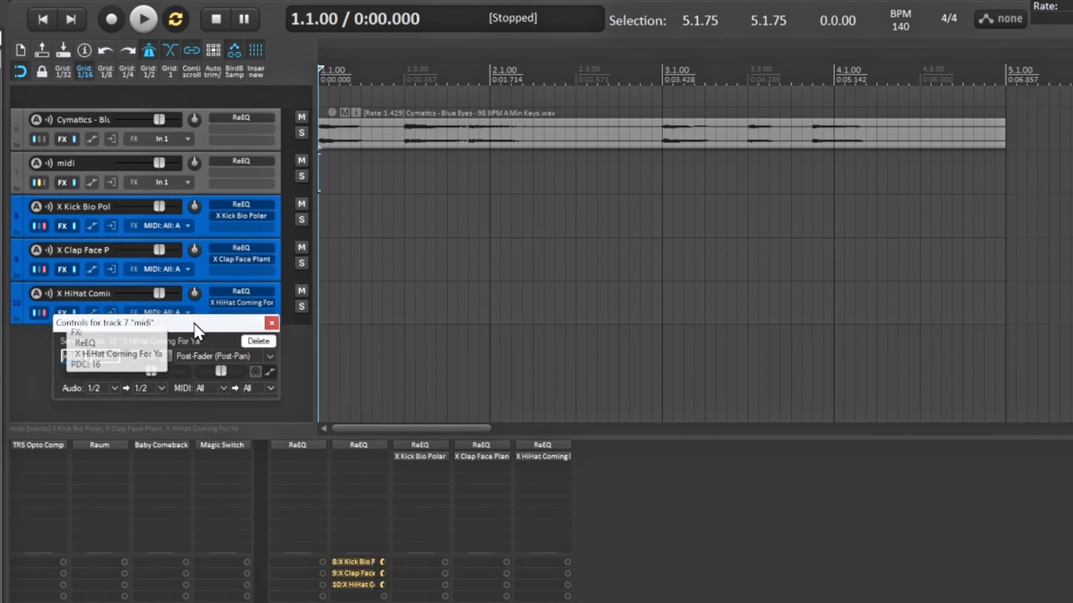
pyautogui.click(272, 324)
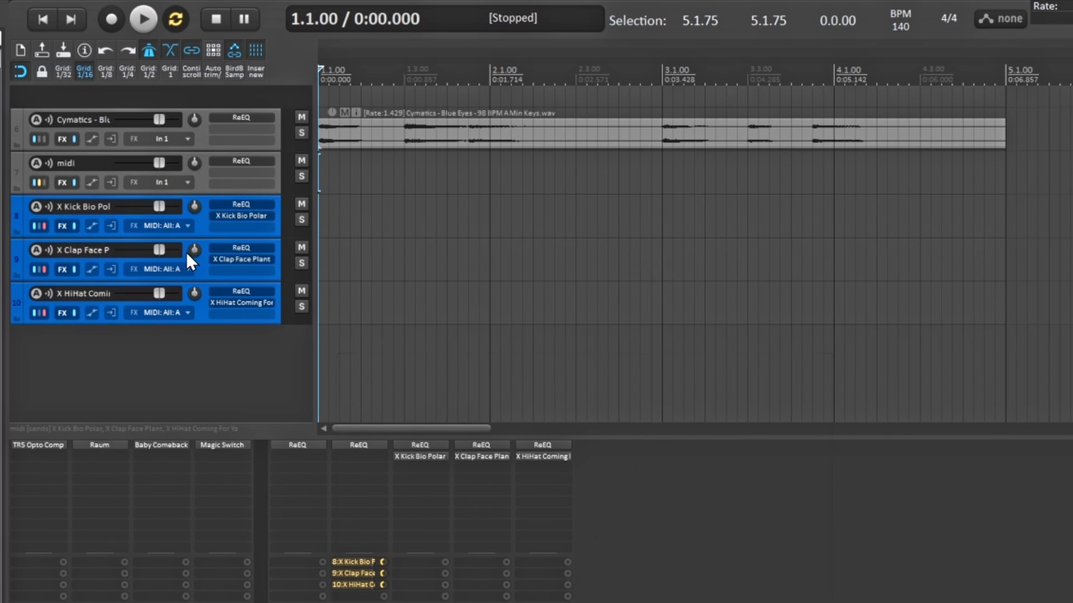
# - Set the midi track's record input to All MIDI Inputs on all channels
pyautogui.click(188, 181)
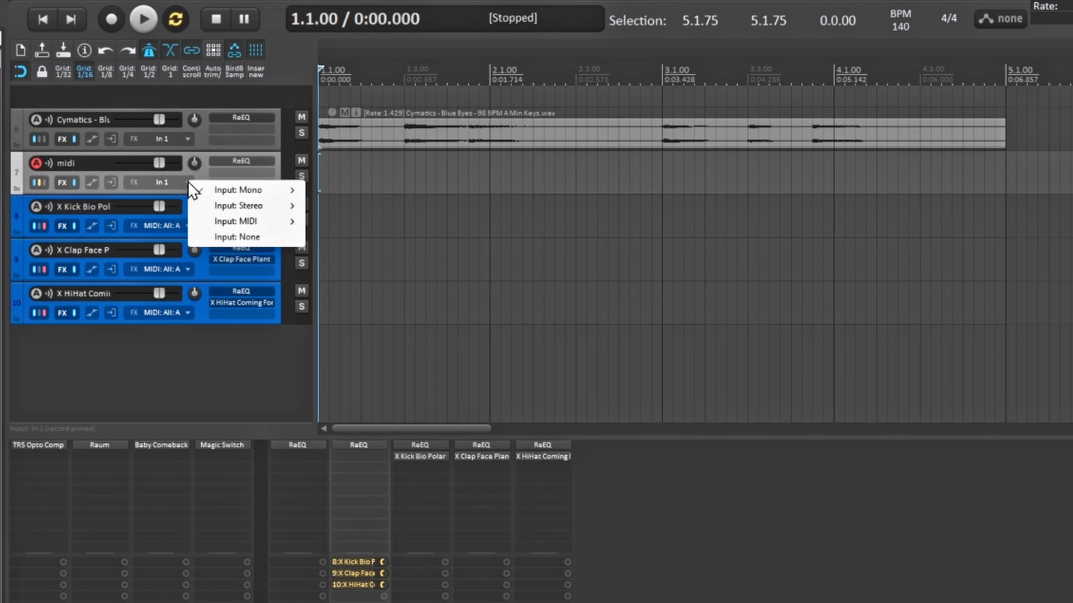
pyautogui.moveTo(241, 221)
pyautogui.moveTo(390, 280)
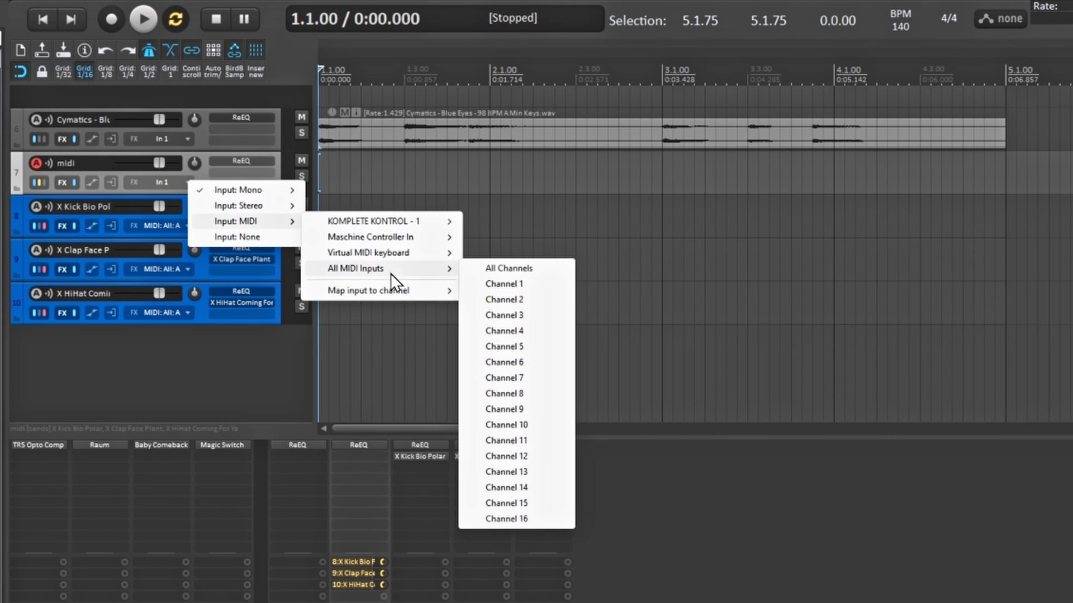
pyautogui.click(534, 269)
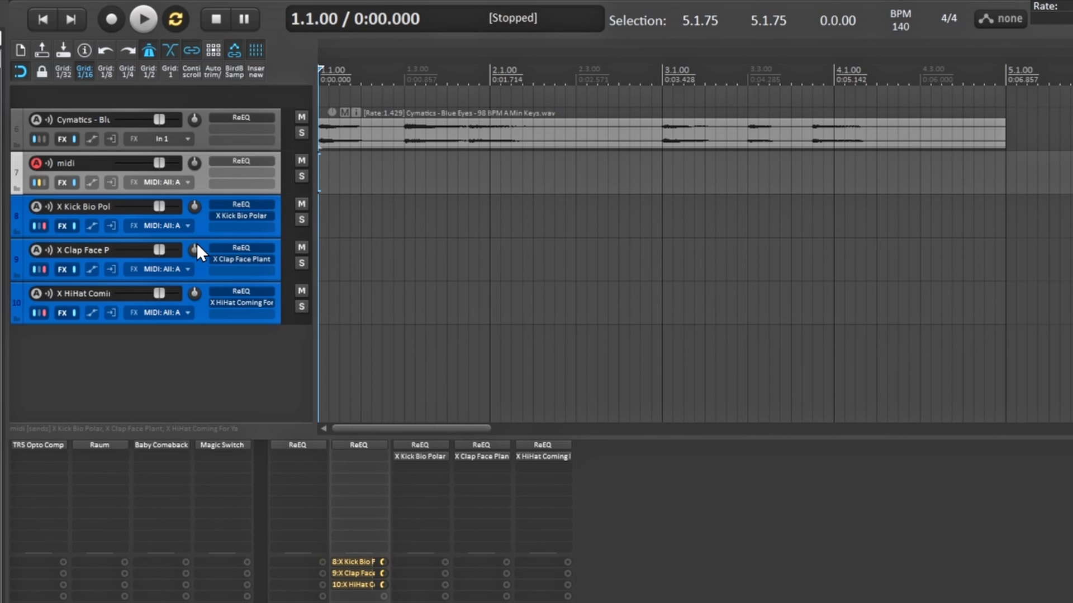
# - Set the kick sampler to Sample (Ignores MIDI note) mode with note start and note end at 48
pyautogui.click(234, 216)
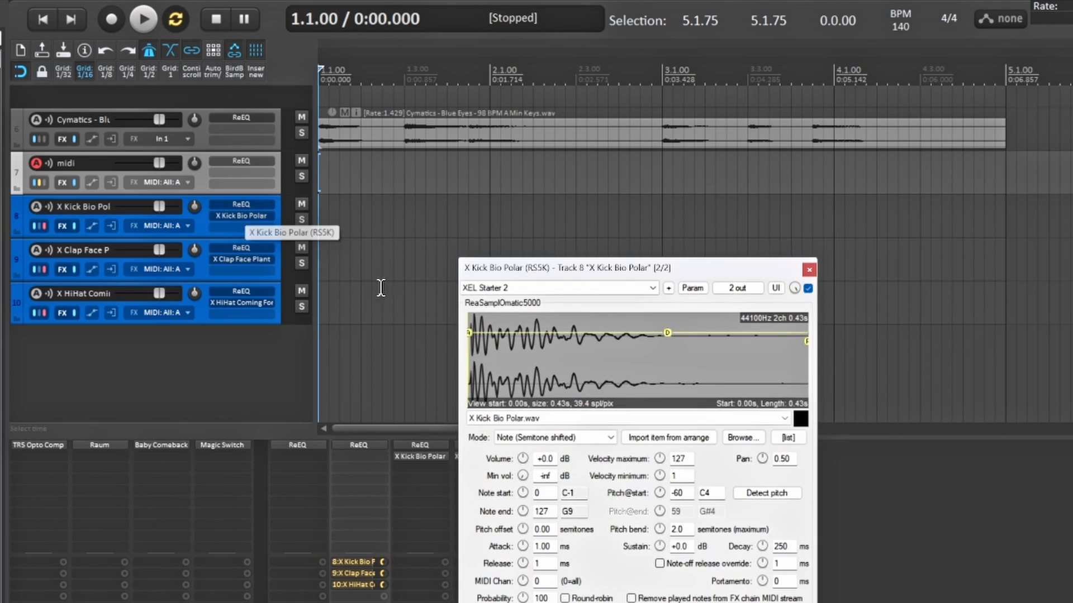
pyautogui.click(523, 437)
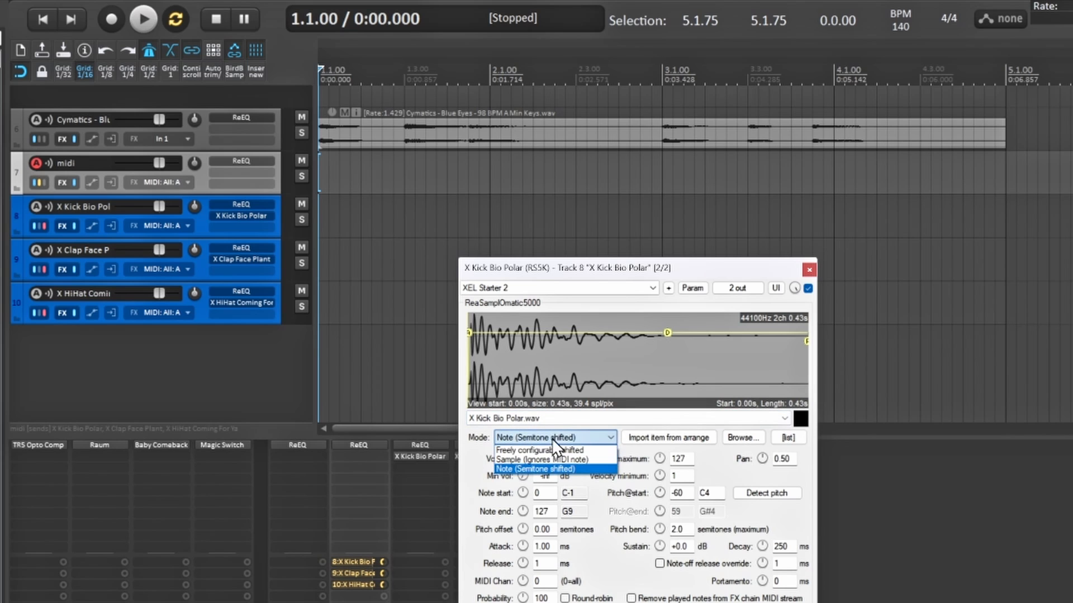
pyautogui.click(523, 460)
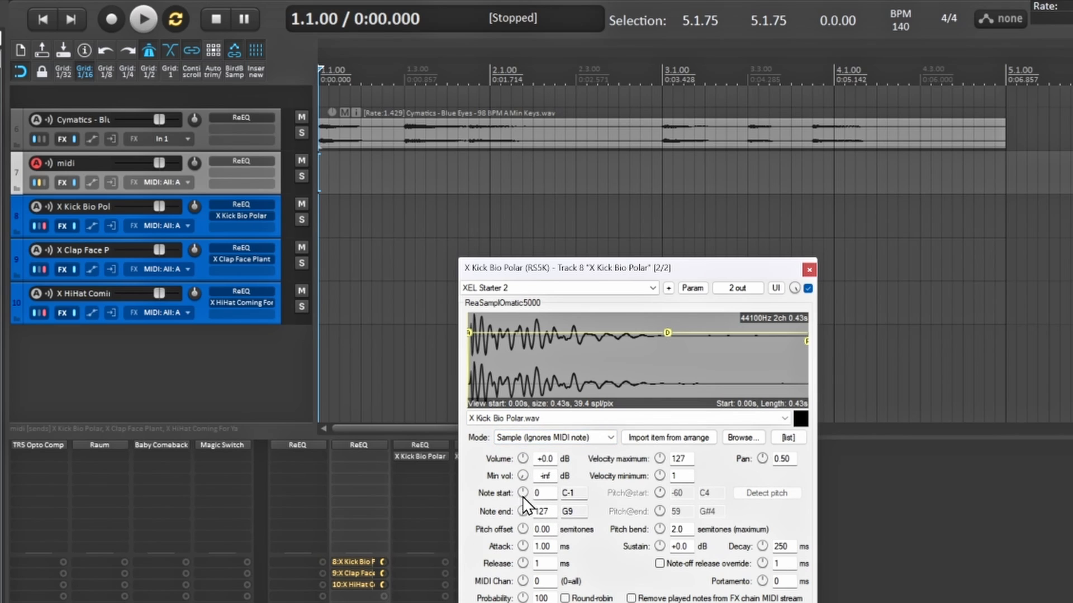
pyautogui.moveTo(523, 492); pyautogui.dragTo(523, 477)
pyautogui.press('Tab')
pyautogui.write('48')
# - Set the clap sampler's note start and note end to 50 and its mode to Sample (Ignores MIDI note)
pyautogui.click(241, 259)
pyautogui.moveTo(551, 275); pyautogui.dragTo(704, 270)
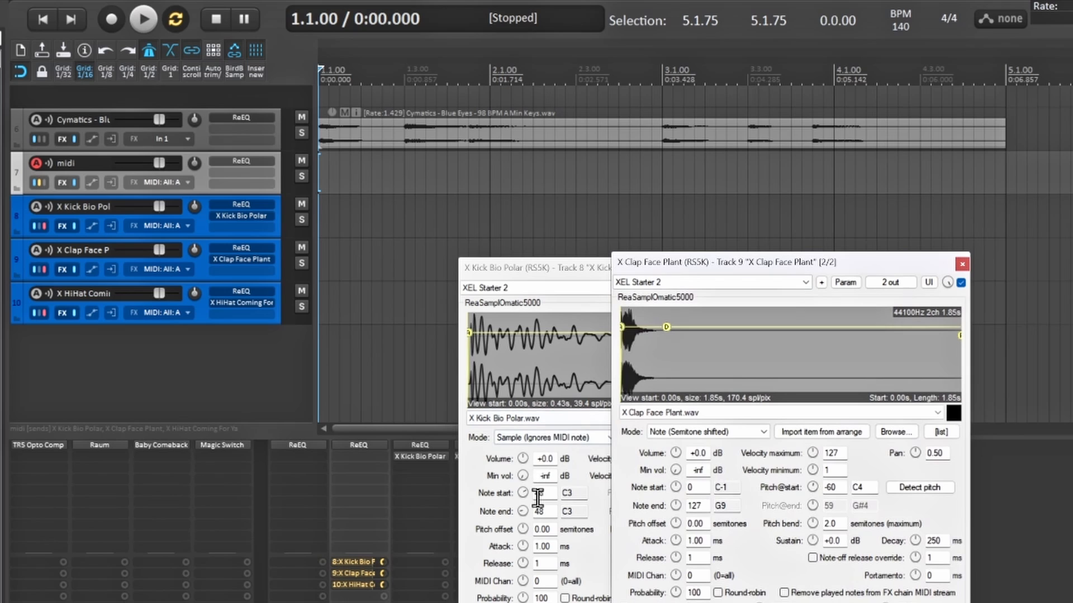
pyautogui.doubleClick(696, 488)
pyautogui.write('50')
pyautogui.doubleClick(706, 510)
pyautogui.write('50')
pyautogui.click(695, 430)
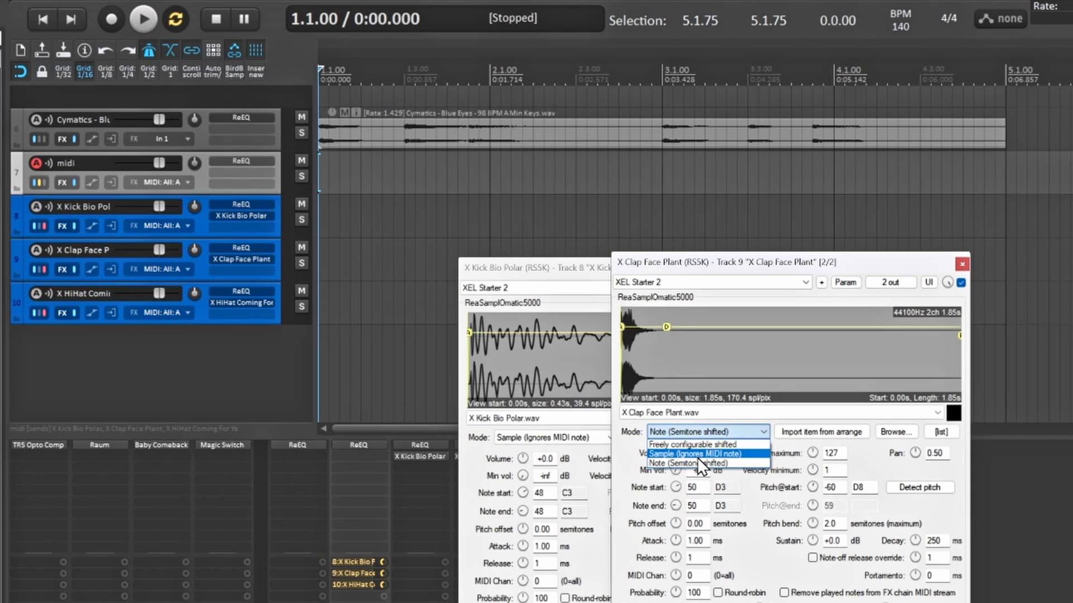
pyautogui.click(696, 454)
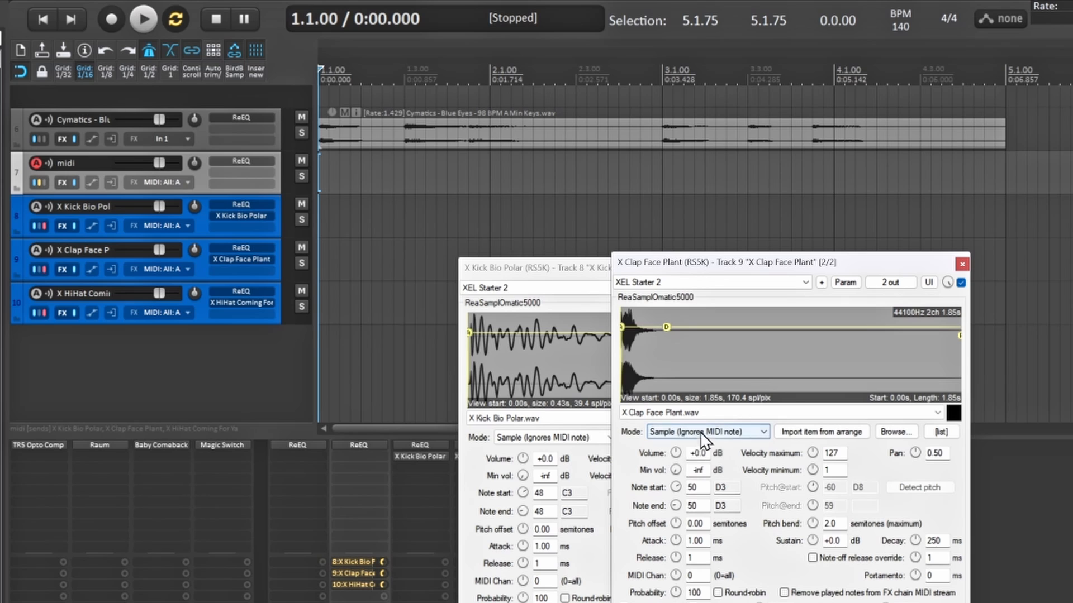
# - Set the hi-hat sampler's note start and note end to 52 and its mode to Sample (Ignores MIDI note)
pyautogui.click(234, 302)
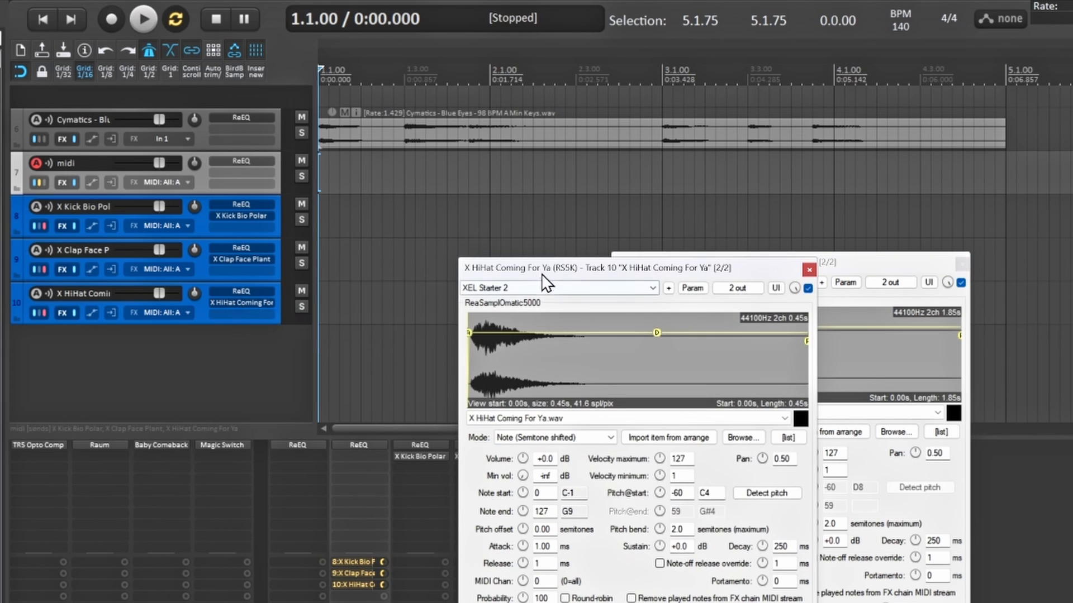
pyautogui.moveTo(542, 273); pyautogui.dragTo(767, 282)
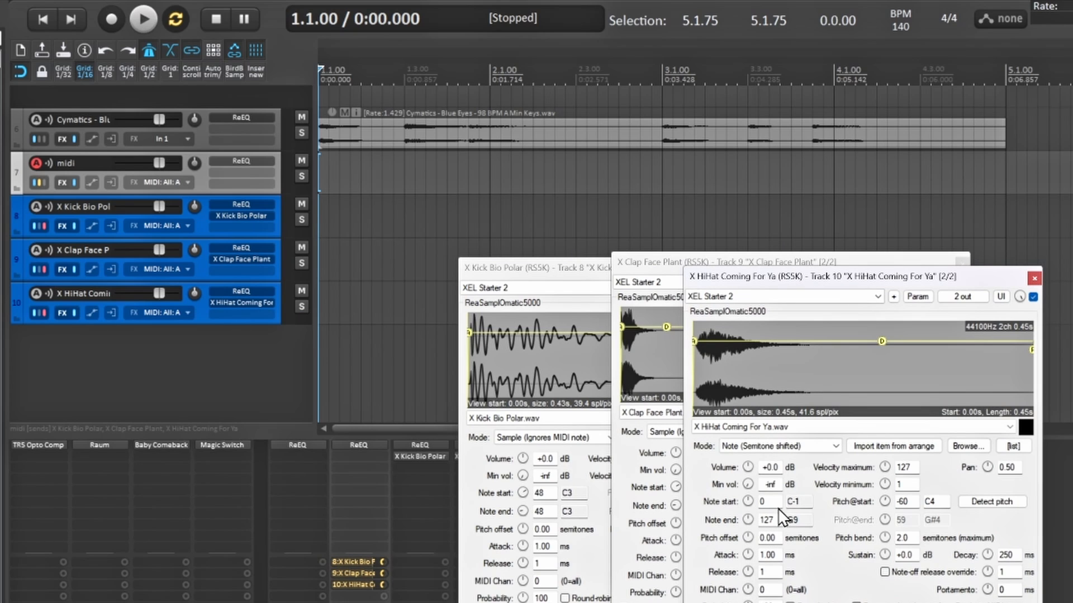
pyautogui.moveTo(772, 501); pyautogui.dragTo(756, 501)
pyautogui.write('52')
pyautogui.moveTo(778, 518); pyautogui.dragTo(760, 518)
pyautogui.write('52')
pyautogui.click(761, 441)
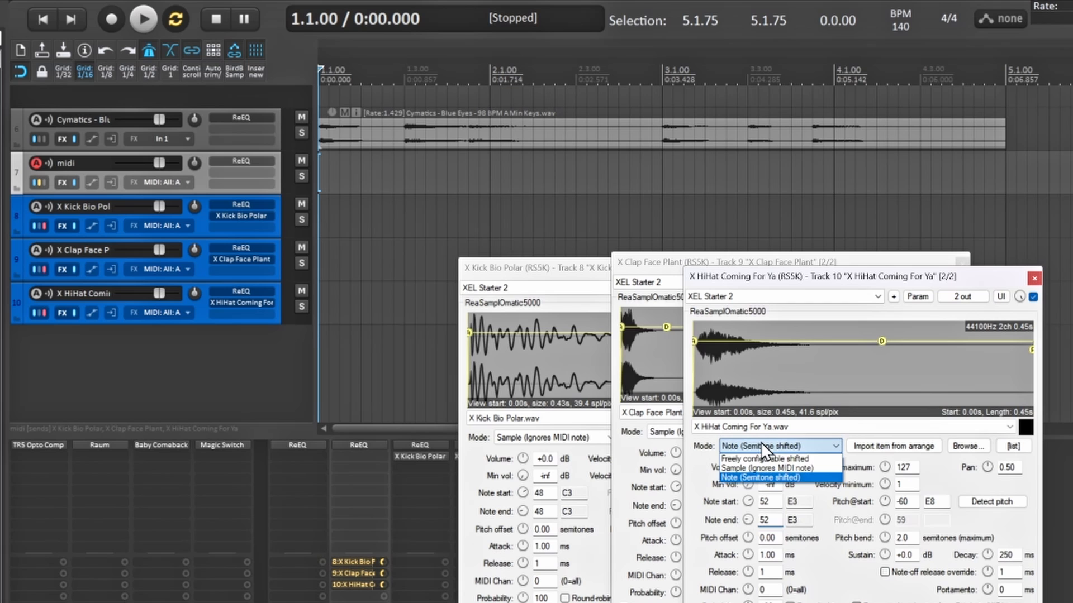
pyautogui.click(748, 467)
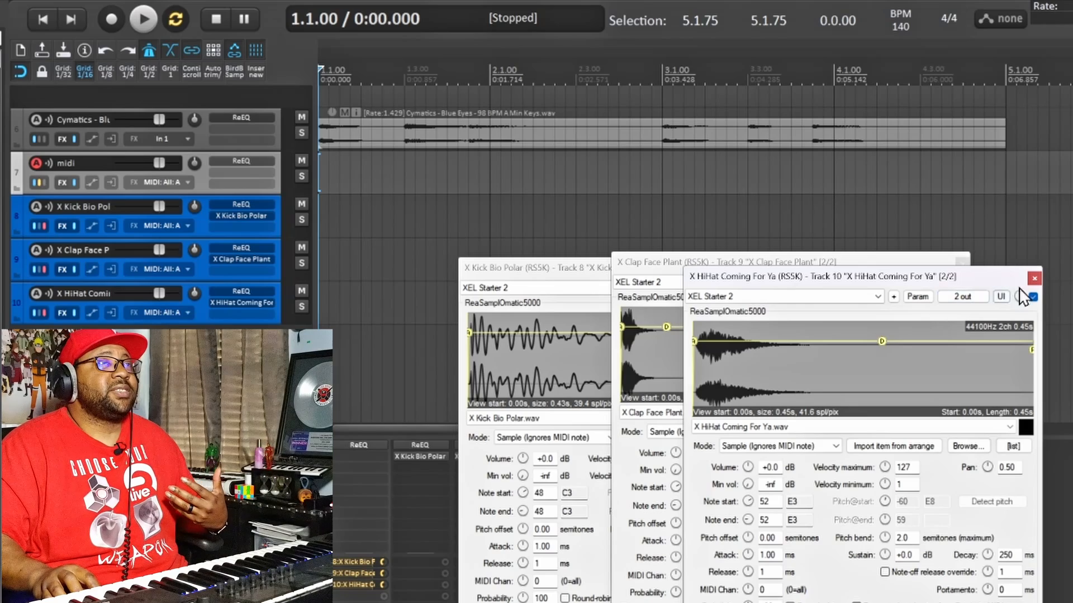
# - Close the hi-hat, clap and kick sampler windows
pyautogui.click(1034, 278)
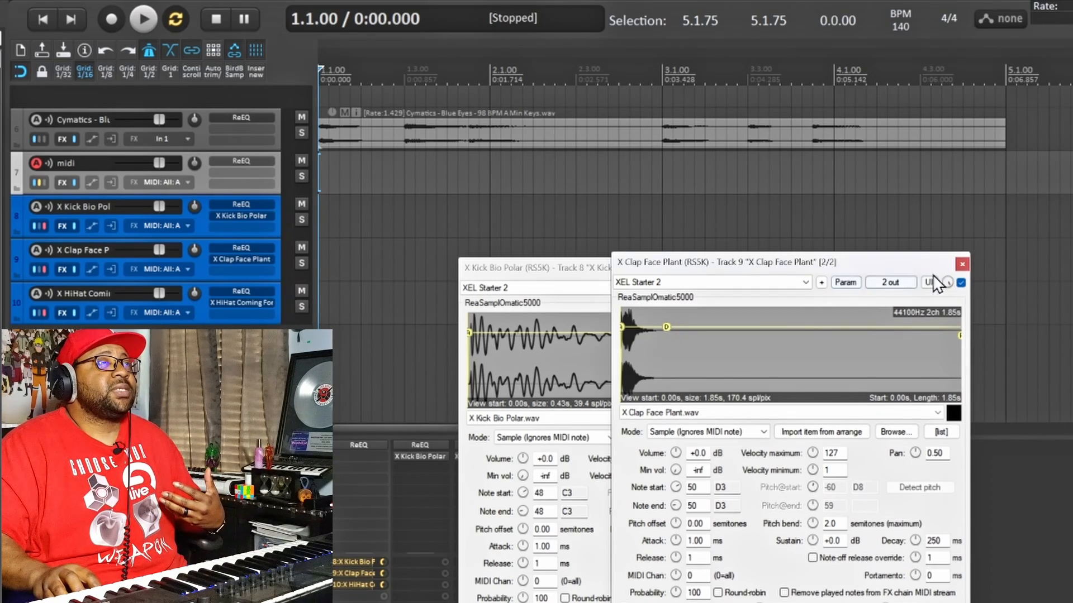
pyautogui.click(961, 265)
pyautogui.click(811, 268)
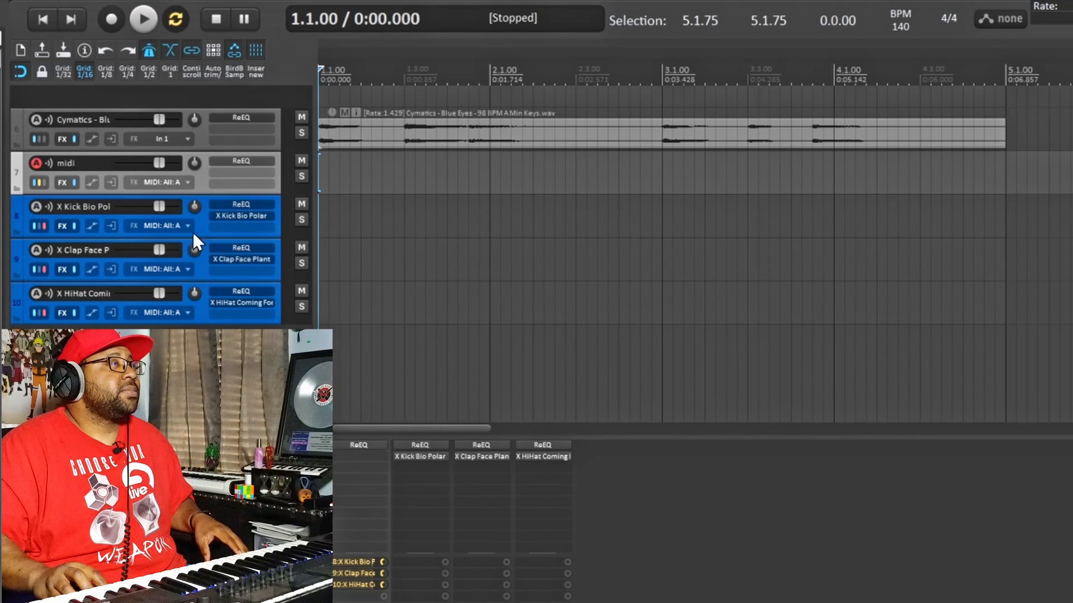
pyautogui.keyDown('shift'); pyautogui.click(197, 316); pyautogui.keyUp('shift')
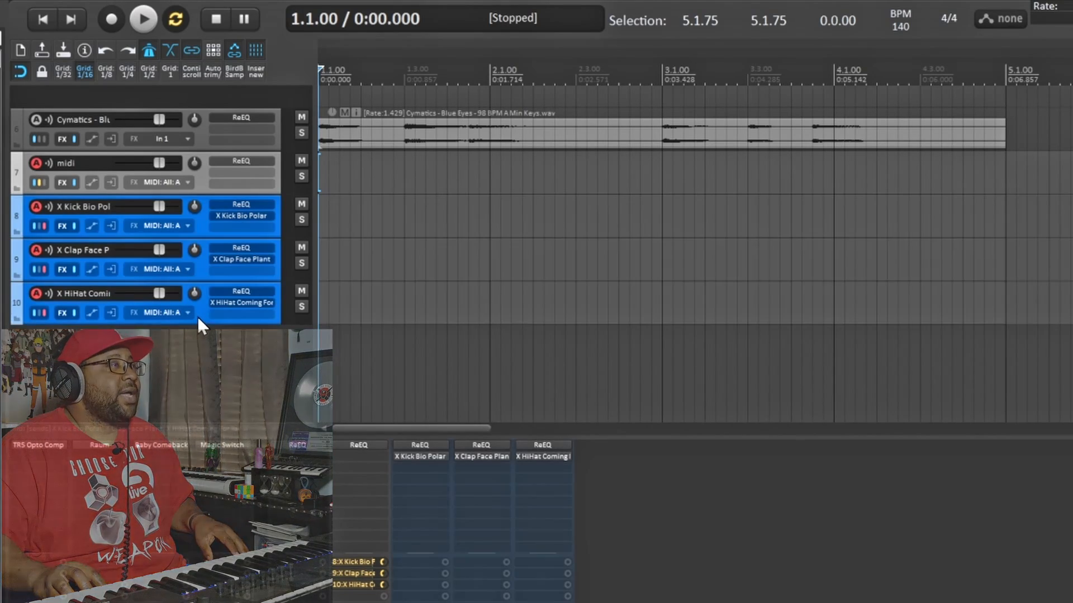
pyautogui.rightClick(200, 187)
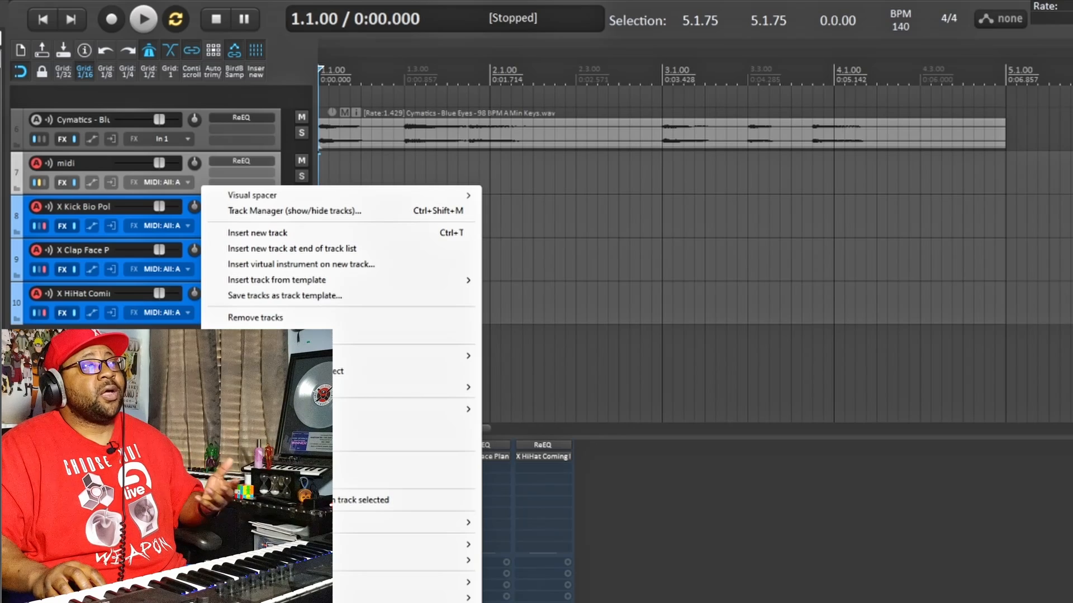
pyautogui.click(151, 375)
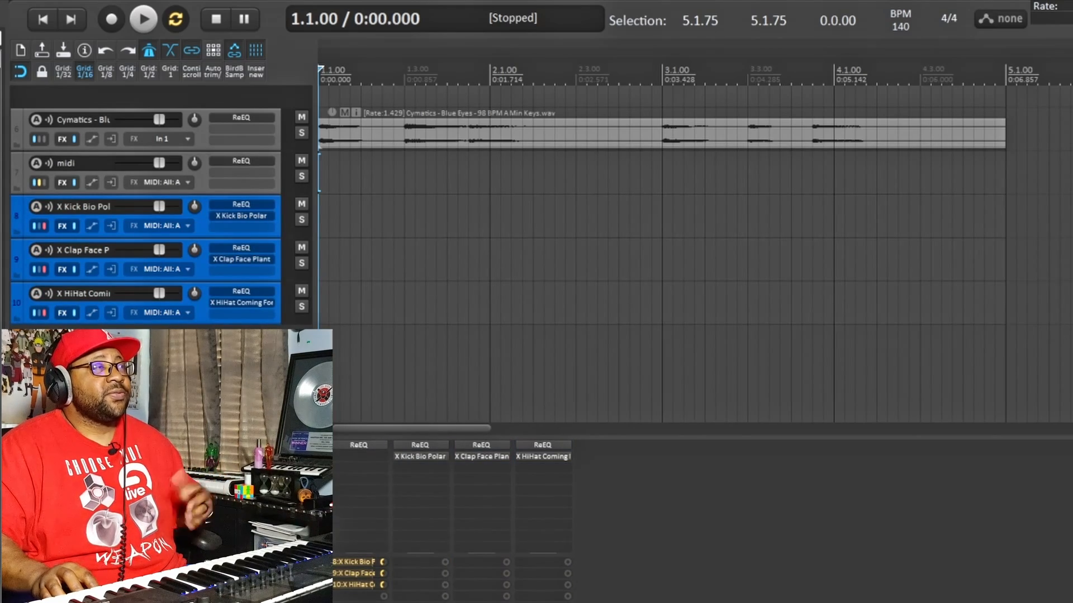
# - Record a drum performance on the midi track and trim the recorded item to end at bar 5
pyautogui.click(200, 175)
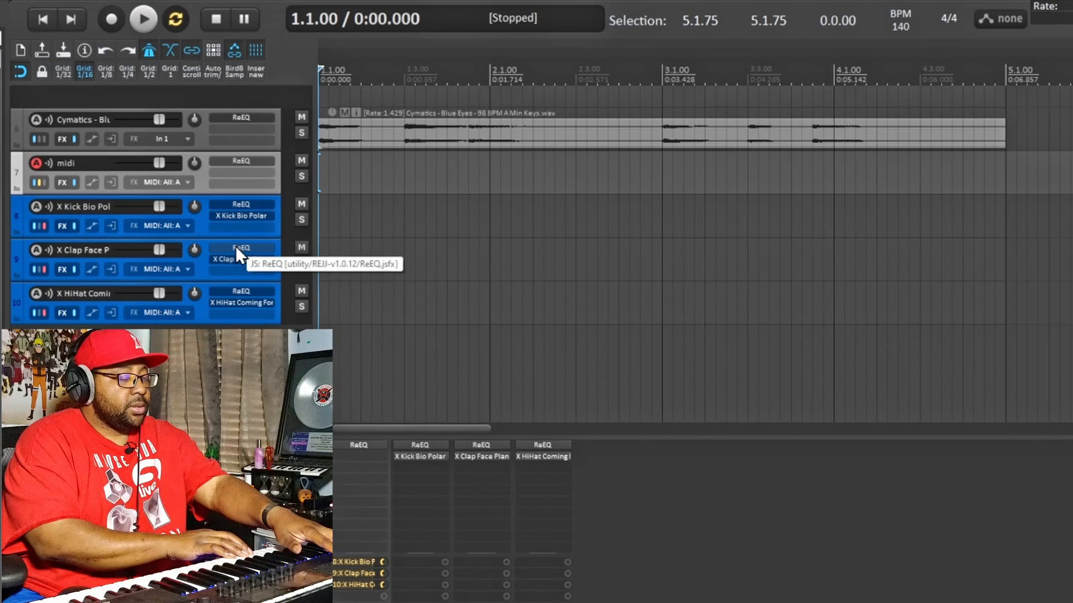
pyautogui.hotkey('ctrl', 'r')
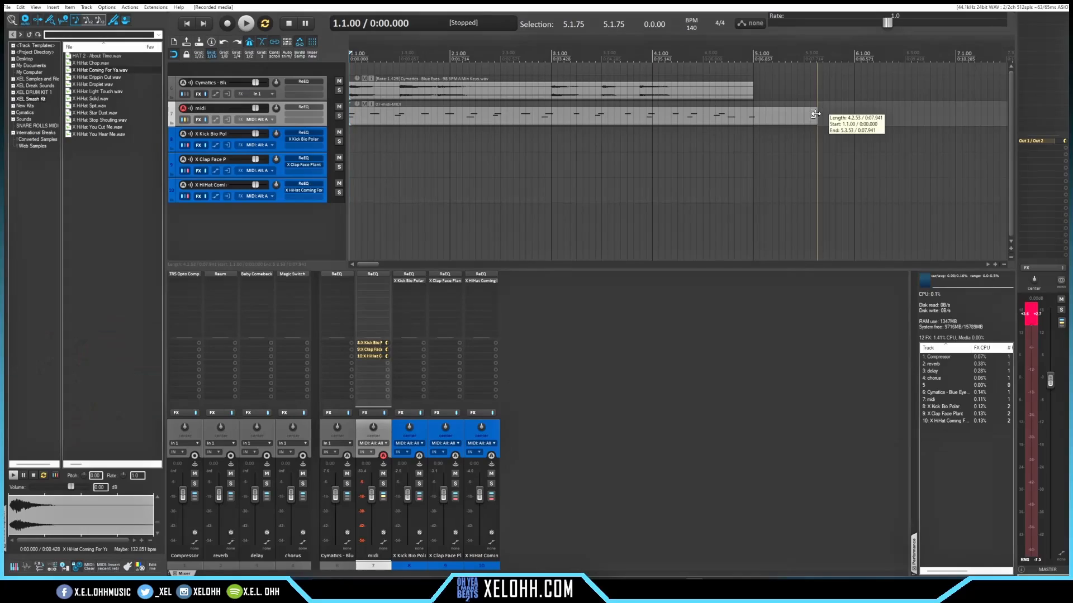
pyautogui.moveTo(1070, 183); pyautogui.dragTo(1013, 184)
pyautogui.moveTo(757, 119); pyautogui.dragTo(753, 120)
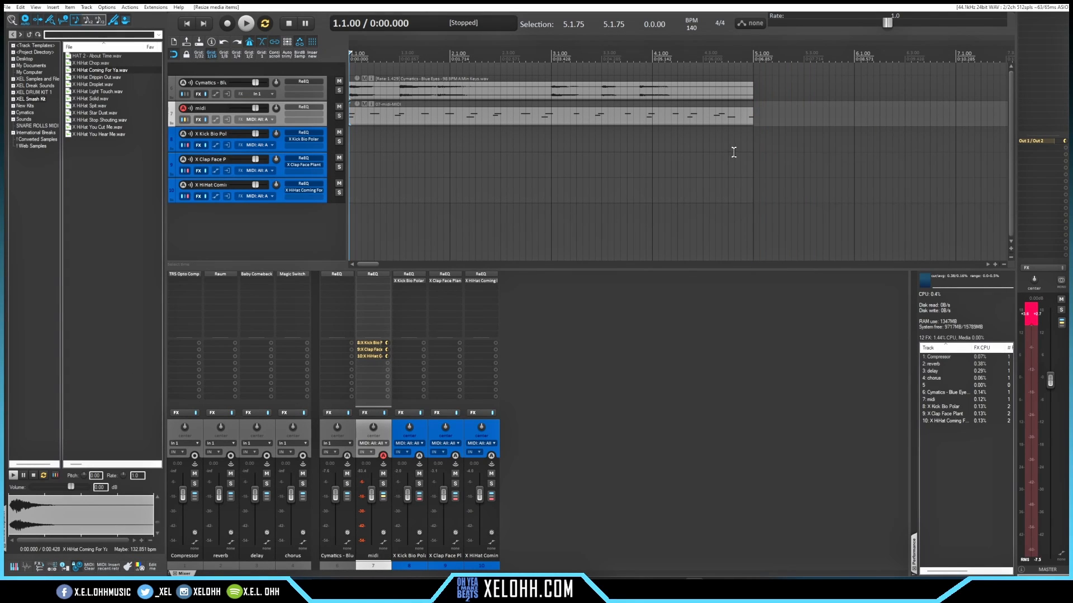
# - Quantize all notes of the recorded midi item to the grid at 100% strength and return the edit cursor to the start
pyautogui.doubleClick(471, 119)
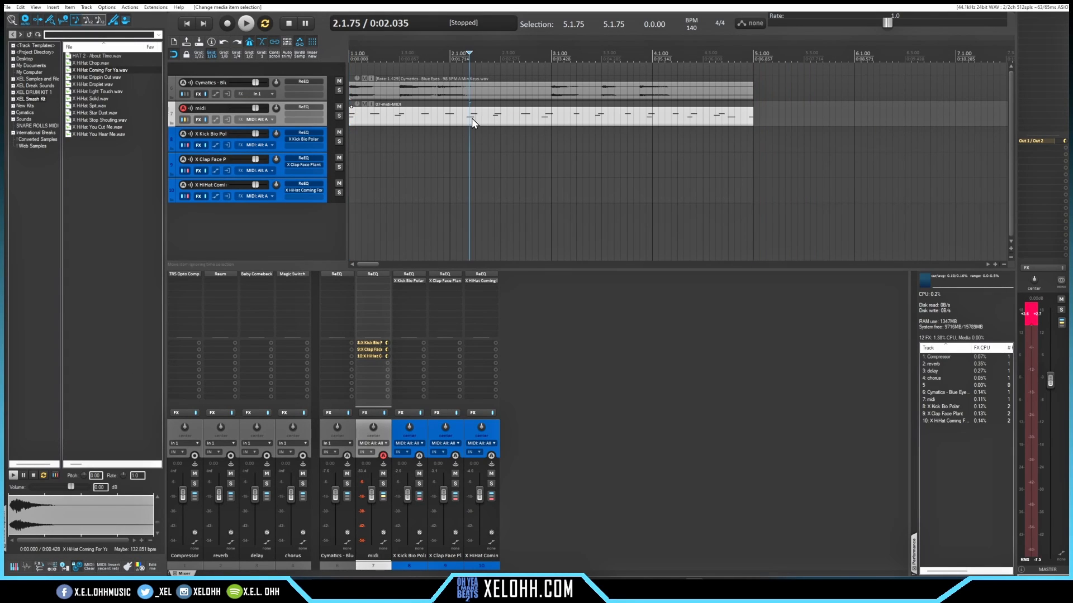
pyautogui.scroll(2, 421, 390)
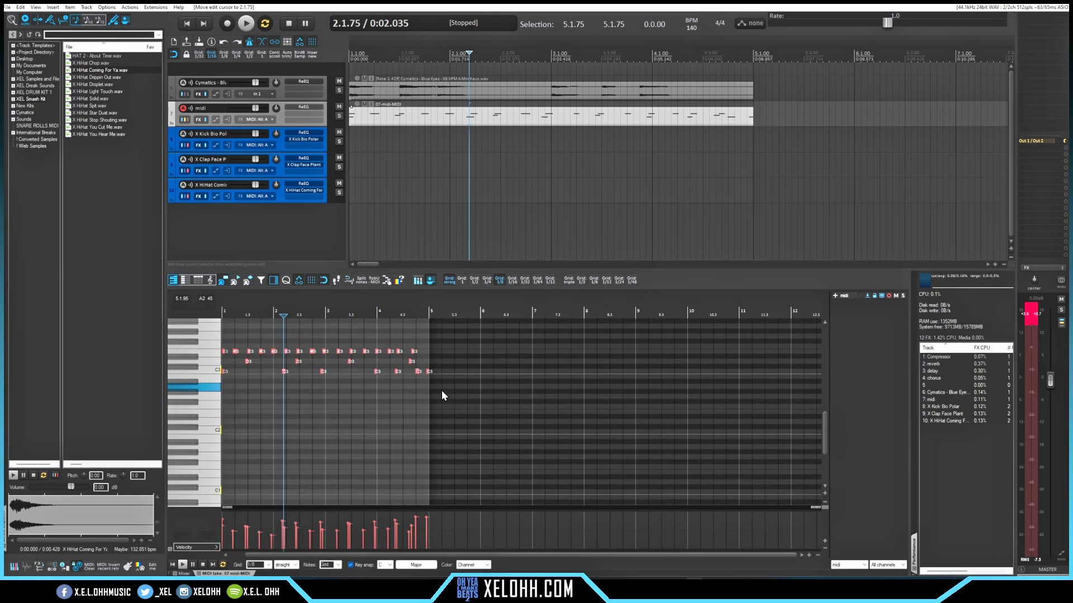
pyautogui.moveTo(442, 378); pyautogui.dragTo(175, 344)
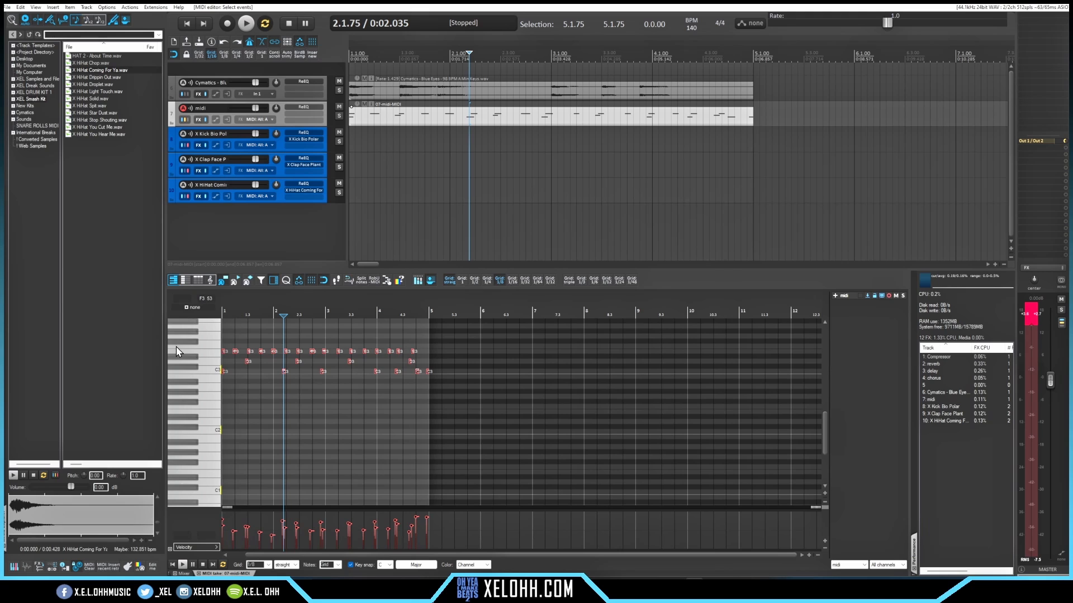
pyautogui.press('q')
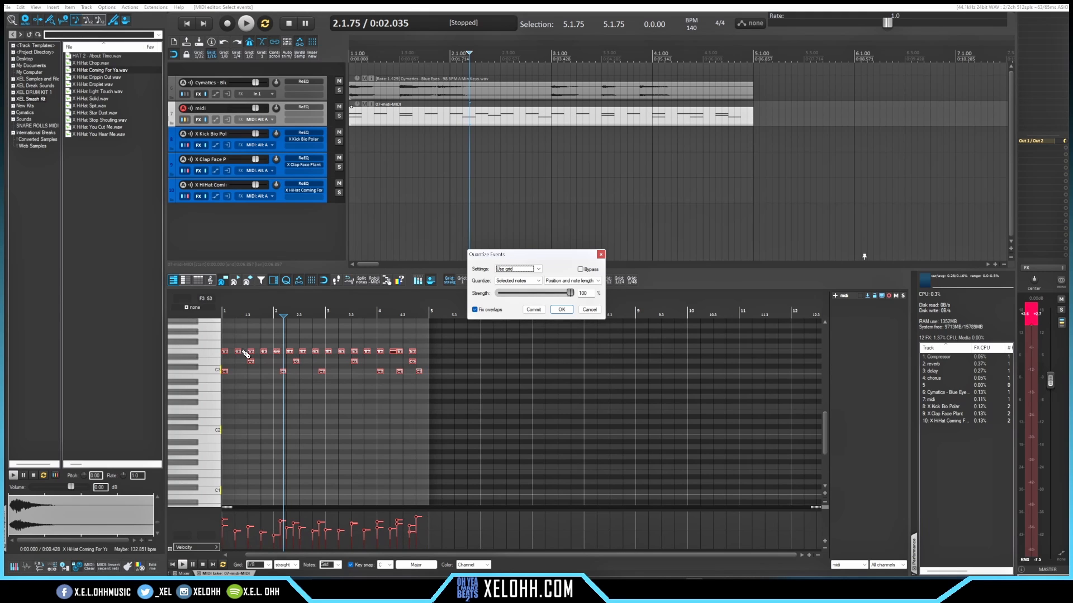
pyautogui.click(560, 309)
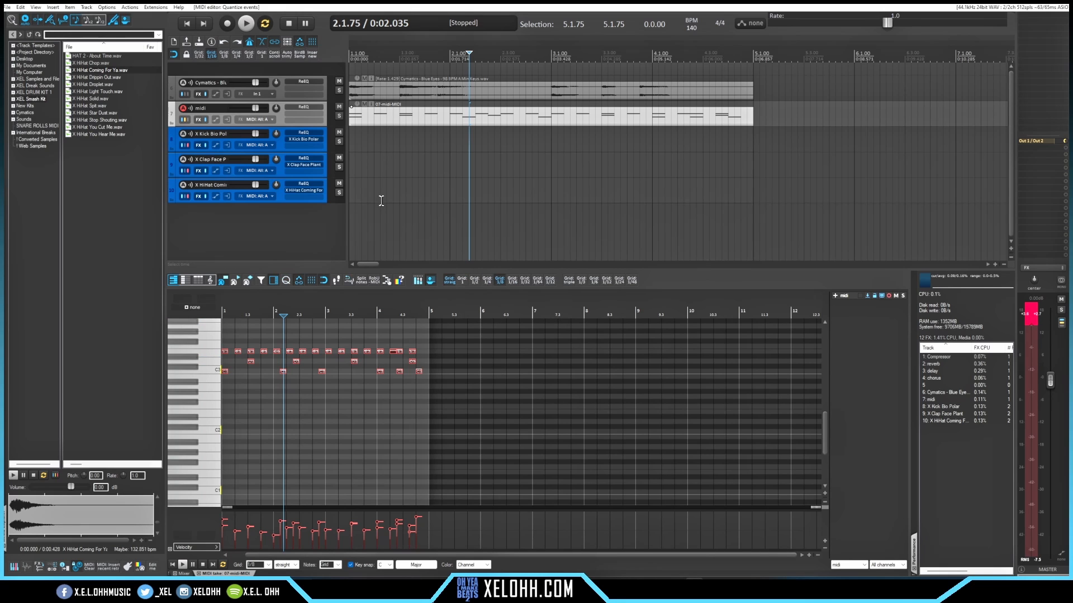
pyautogui.press('Home')
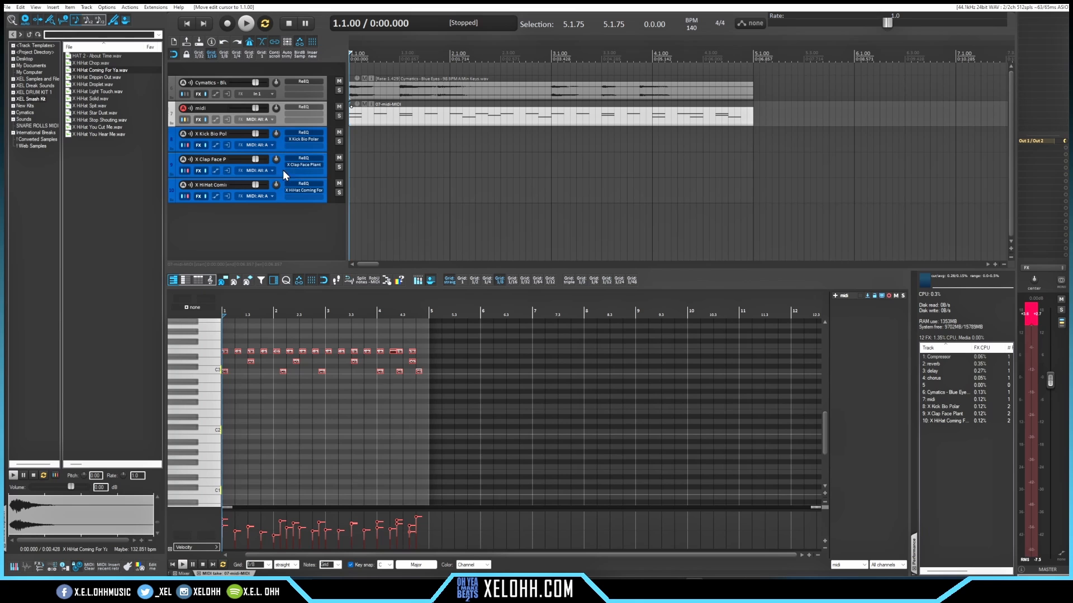
# - Arm the kick, clap and hi-hat tracks for recording and set their record mode to Record: output (mono)
pyautogui.click(280, 146)
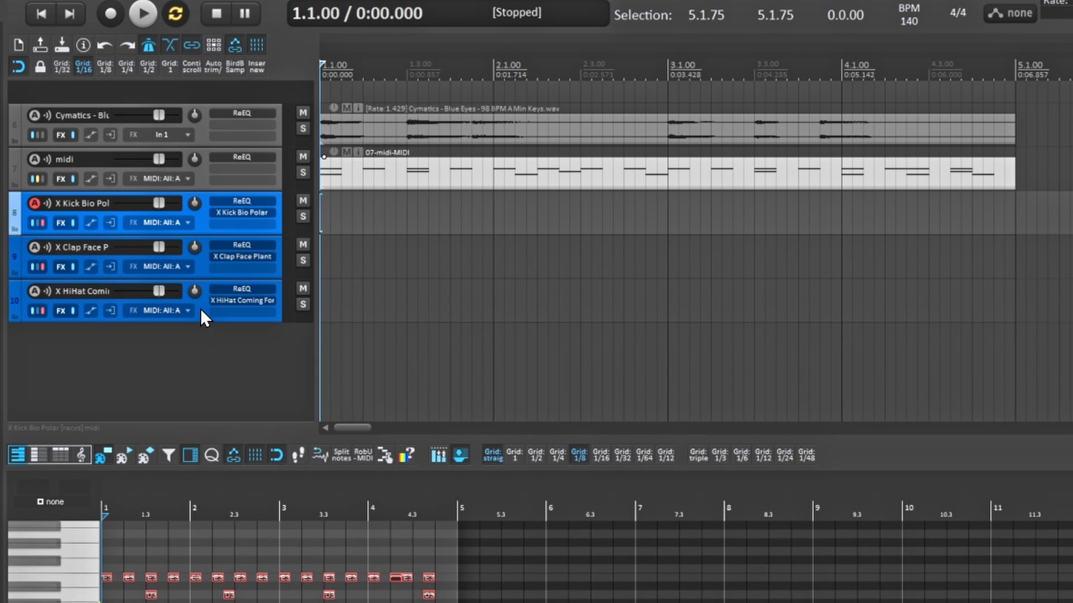
pyautogui.keyDown('shift'); pyautogui.click(200, 309); pyautogui.keyUp('shift')
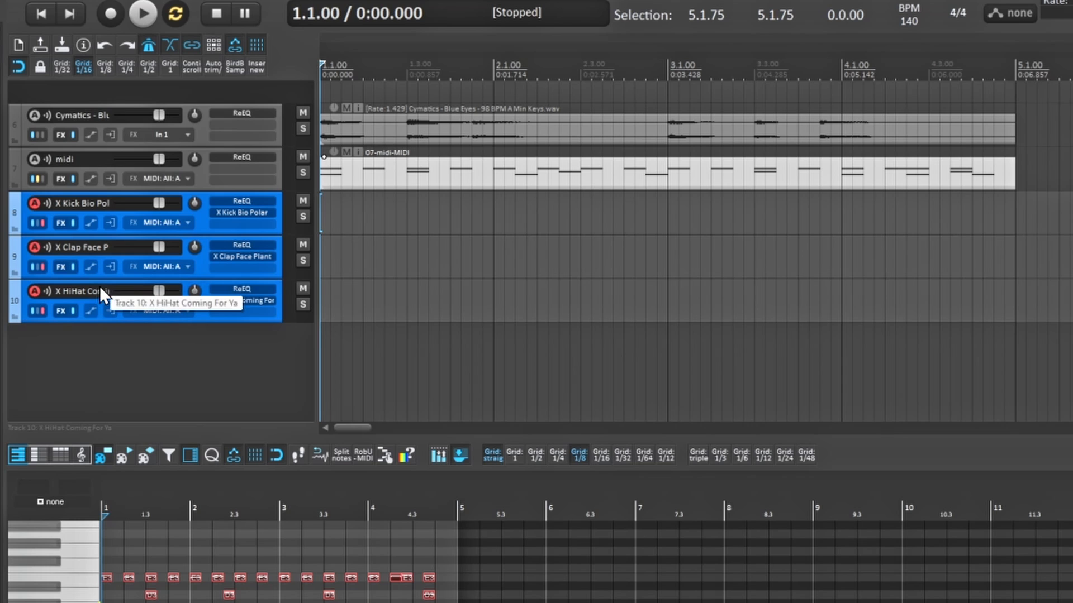
pyautogui.click(108, 222)
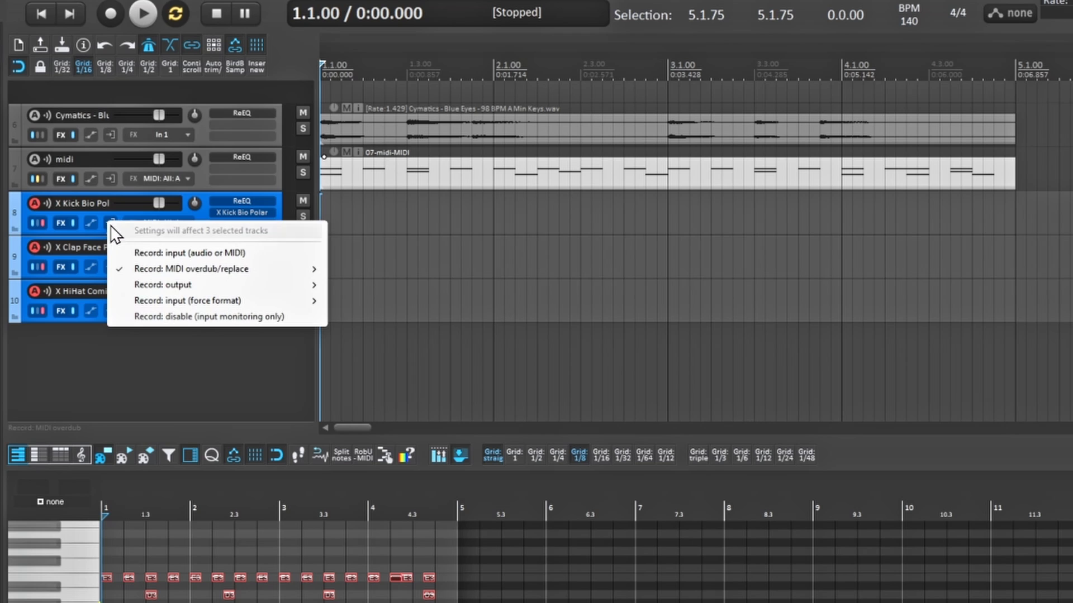
pyautogui.moveTo(190, 283)
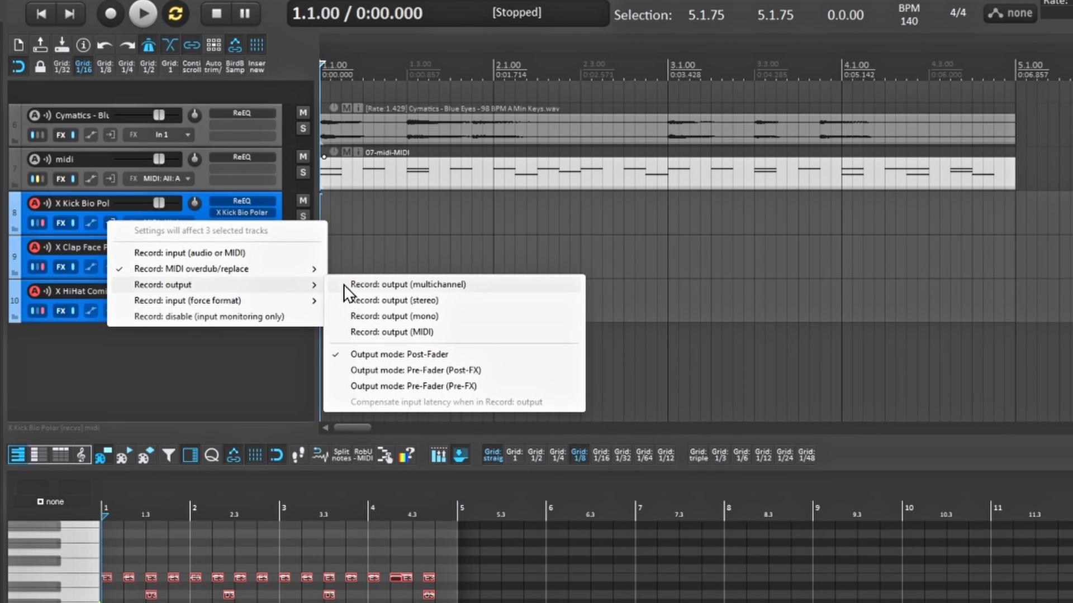
pyautogui.click(407, 317)
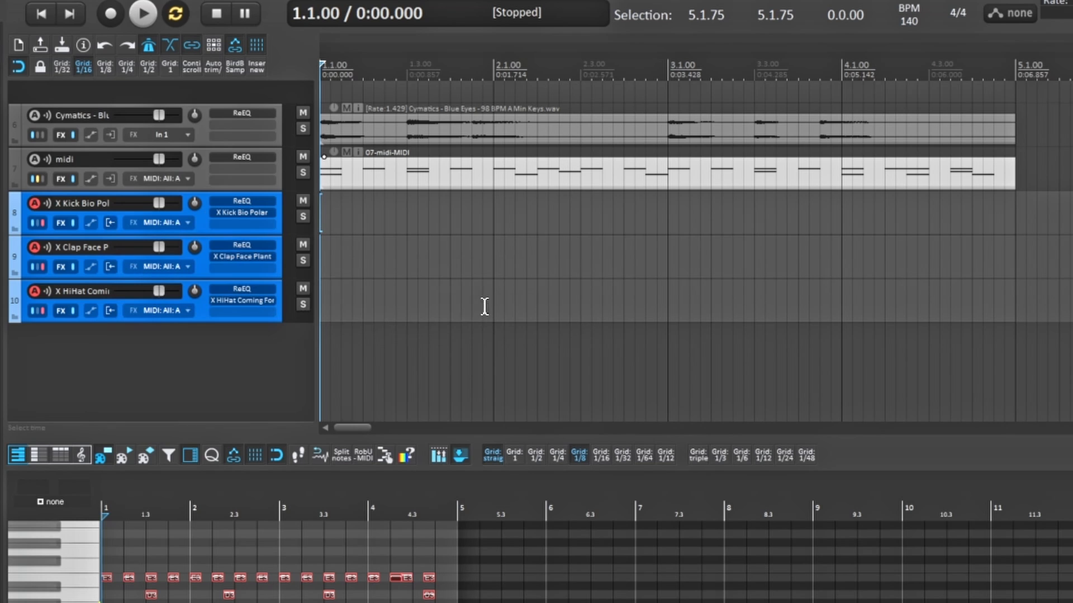
# - Record the output of the three armed drum tracks from the start and trim the recorded items to end at bar 5
pyautogui.click(110, 13)
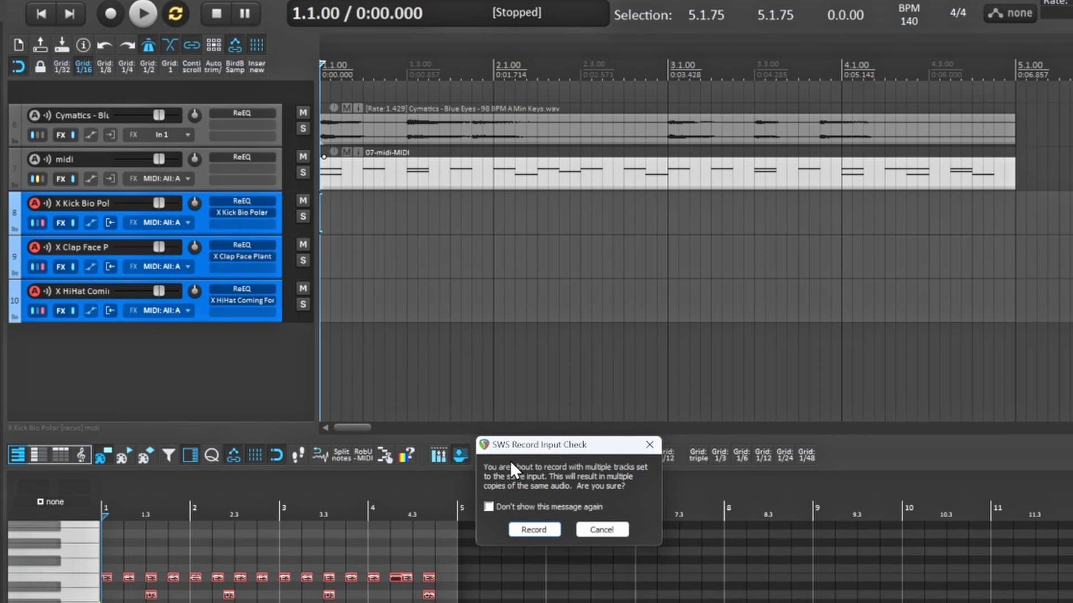
pyautogui.click(530, 529)
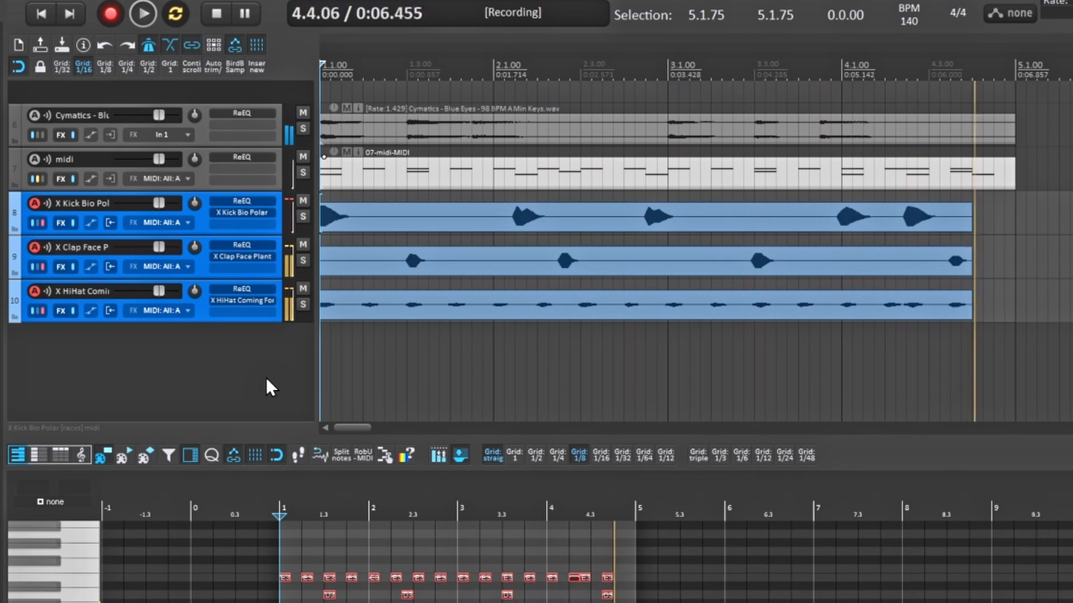
pyautogui.press('space')
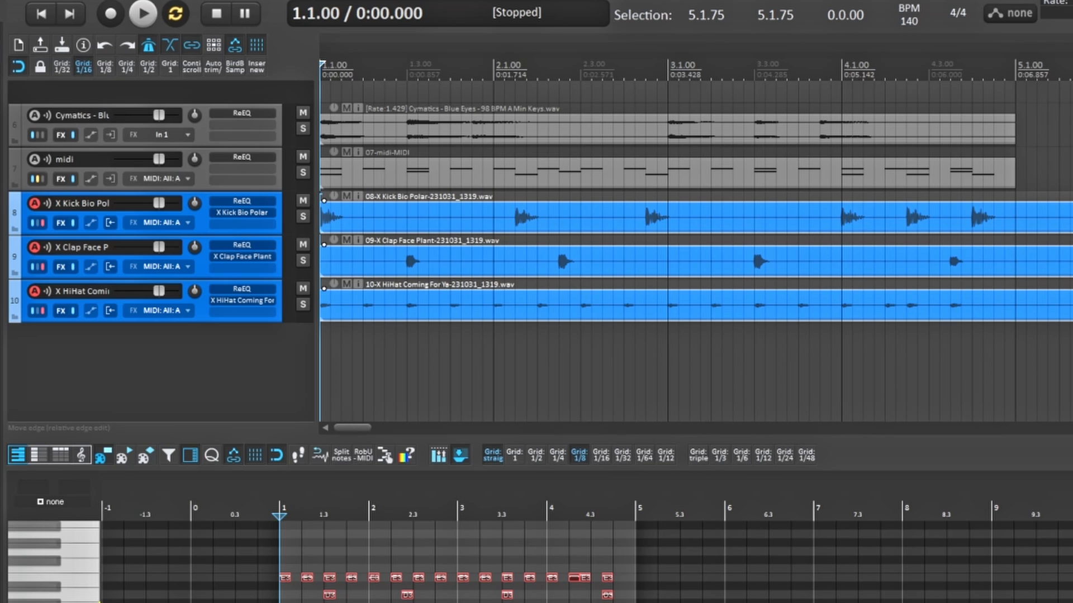
pyautogui.moveTo(1069, 217); pyautogui.dragTo(1011, 217)
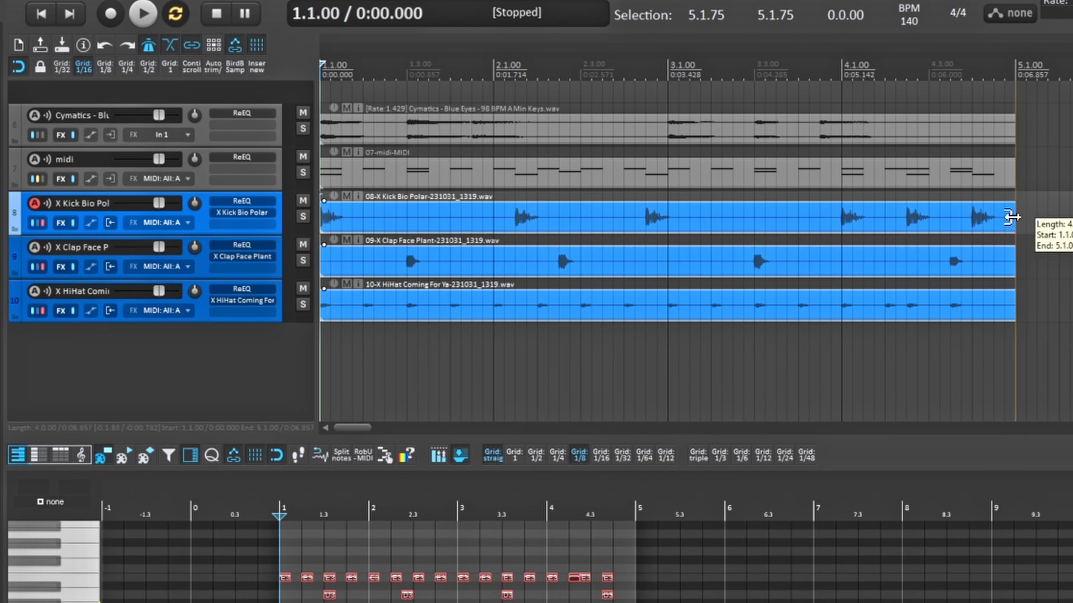
# - Mute the midi track and play back the recorded kick, clap and hi-hat audio
pyautogui.click(303, 157)
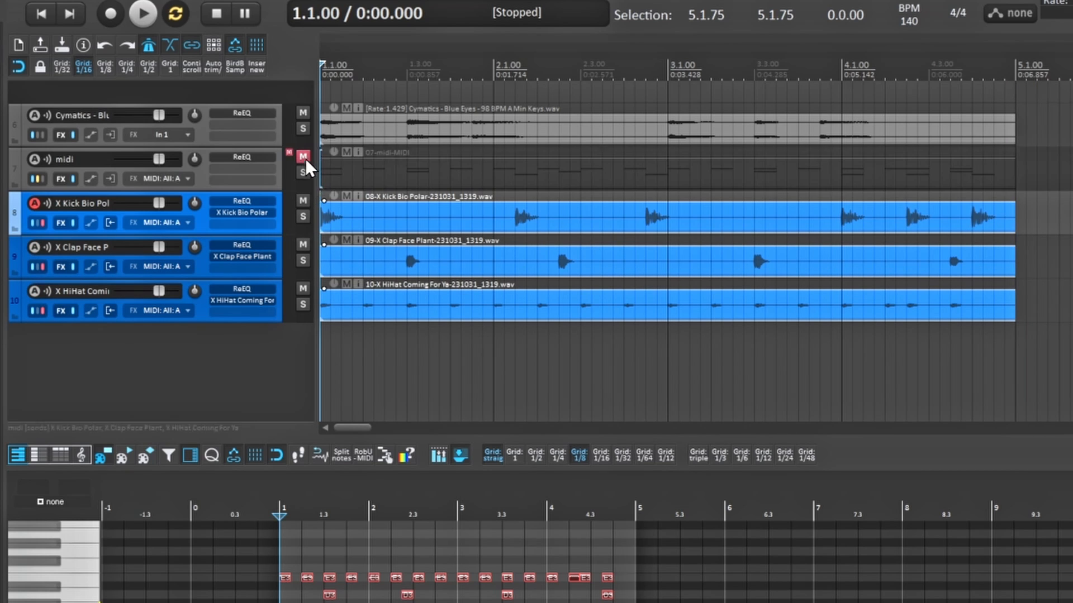
pyautogui.press('space')
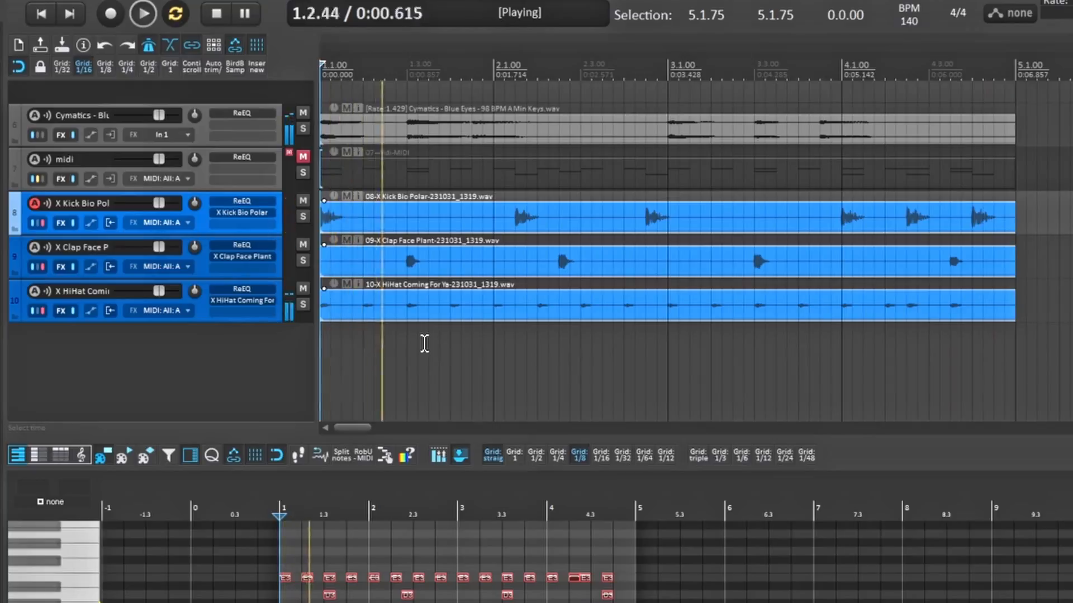
pyautogui.press('space')
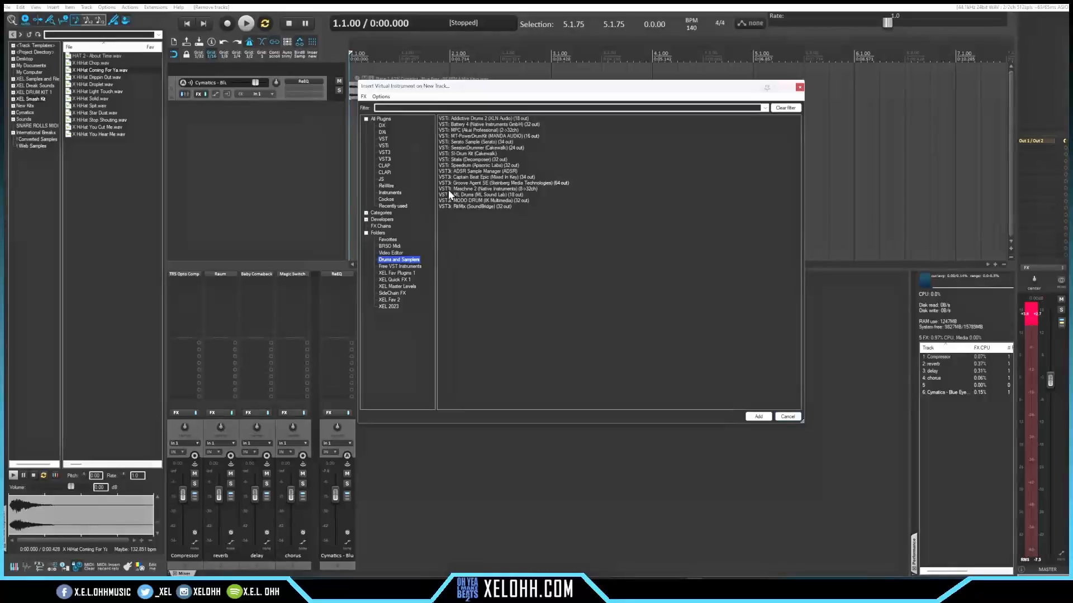
# - Insert the Sitala drum sampler on a new track, declining the extra output tracks
pyautogui.click(464, 160)
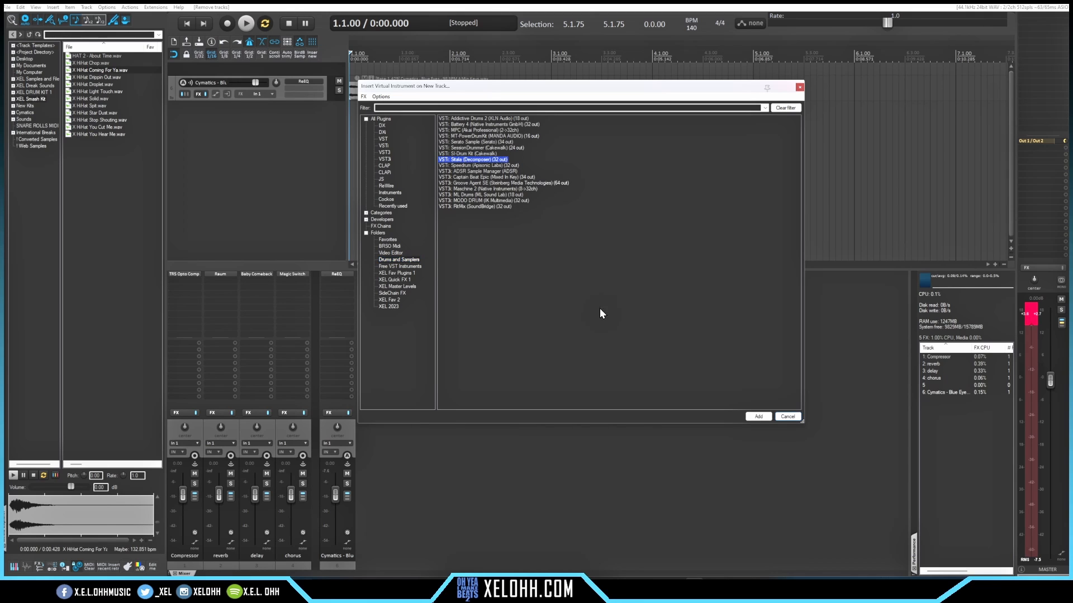
pyautogui.click(766, 418)
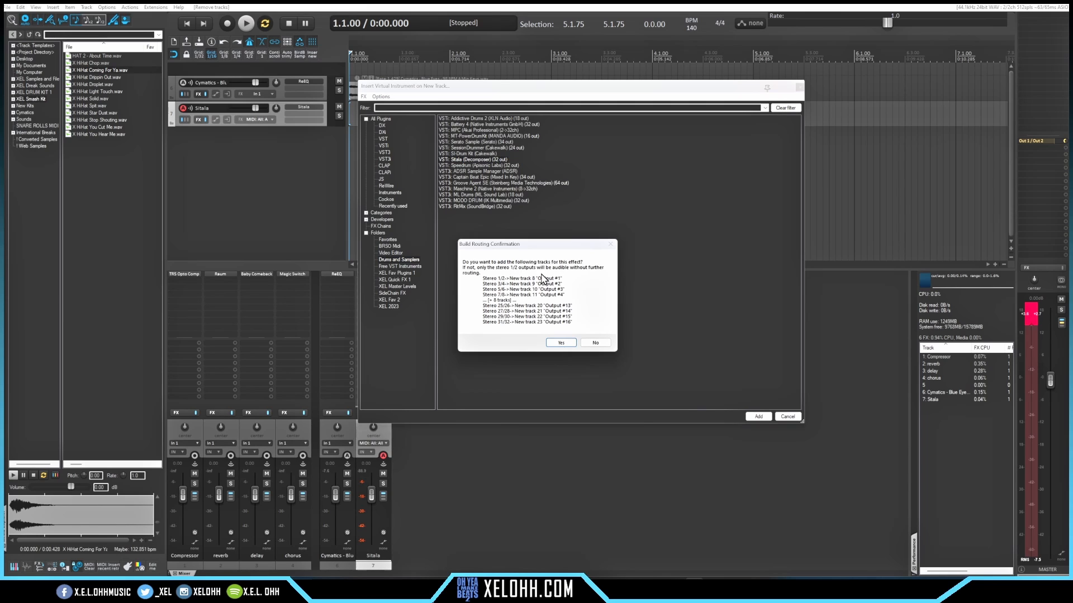
pyautogui.click(596, 343)
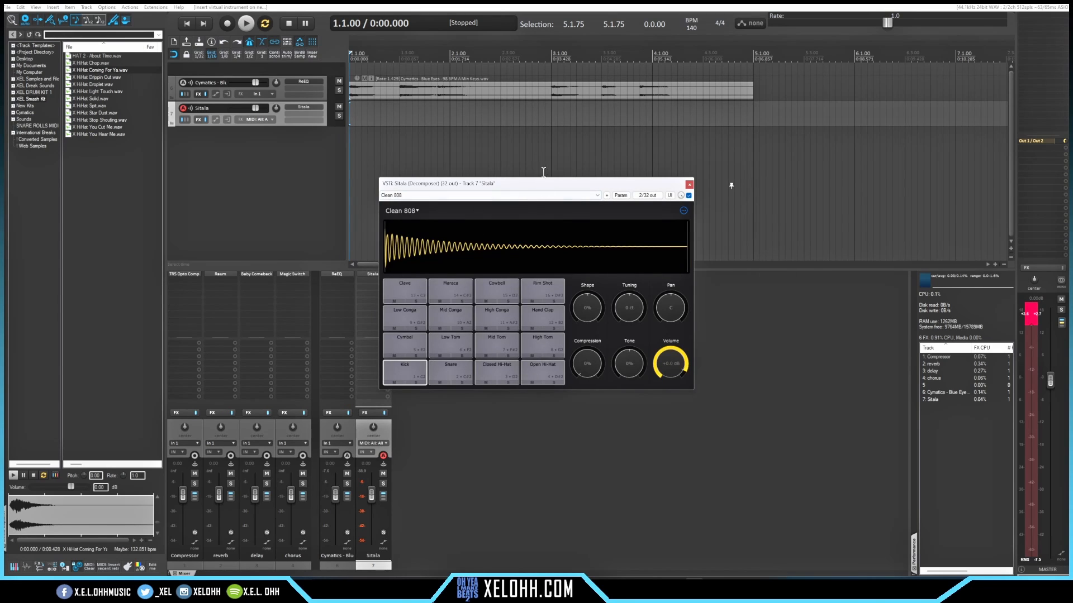
# - Audition Sitala's Clean 808 pads, including the kick, hi-hats, toms and cymbal
pyautogui.click(401, 370)
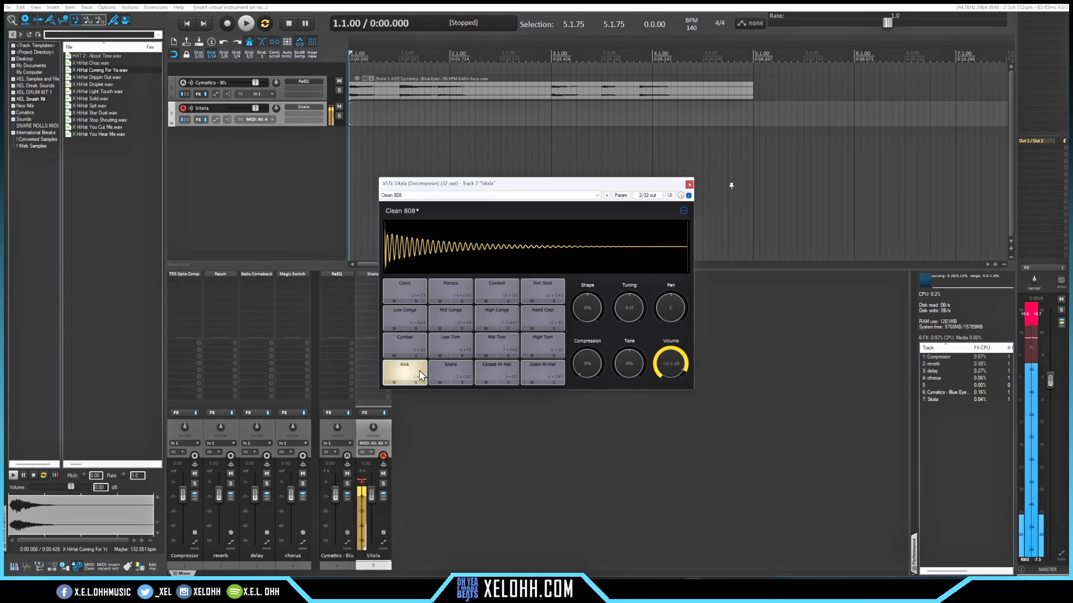
pyautogui.click(490, 366)
pyautogui.click(561, 371)
pyautogui.click(521, 347)
pyautogui.click(510, 347)
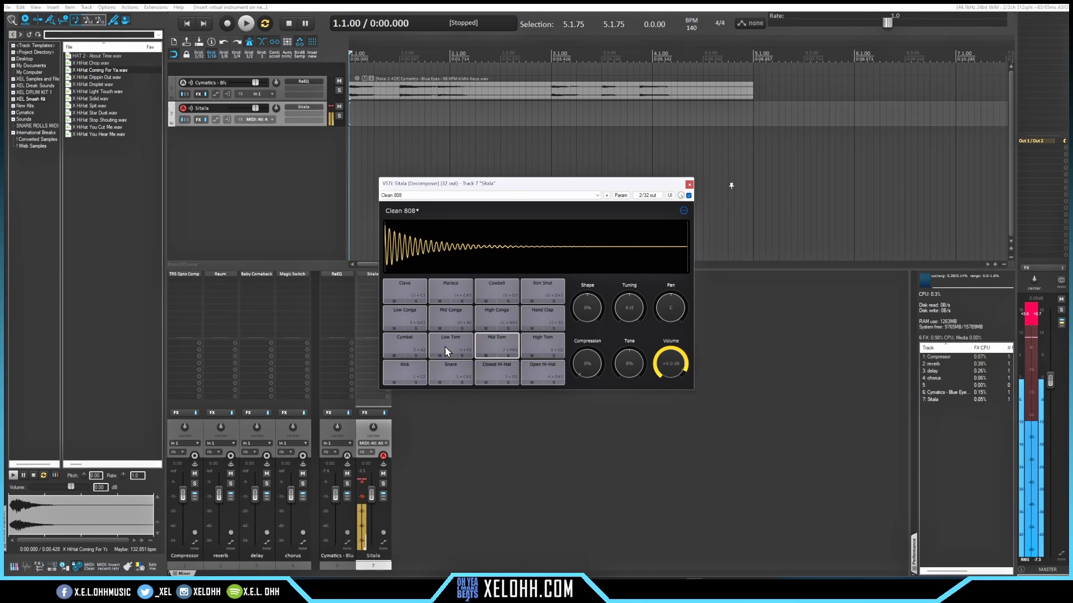
pyautogui.click(445, 347)
pyautogui.click(405, 342)
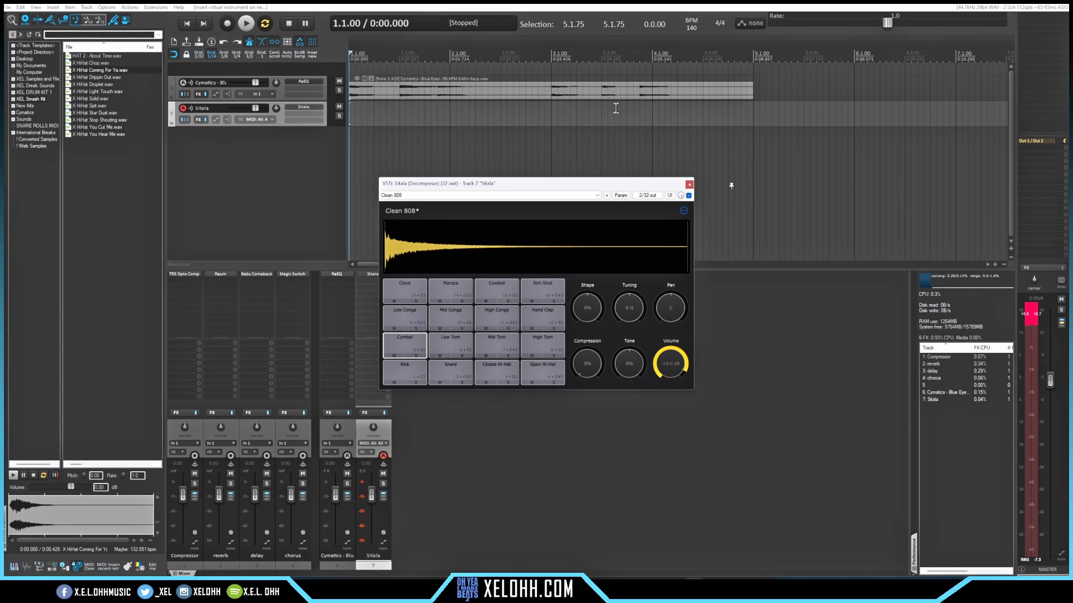
# - Insert a MIDI item on the Sitala track, extended to bar 5, and open it in the MIDI editor
pyautogui.click(281, 121)
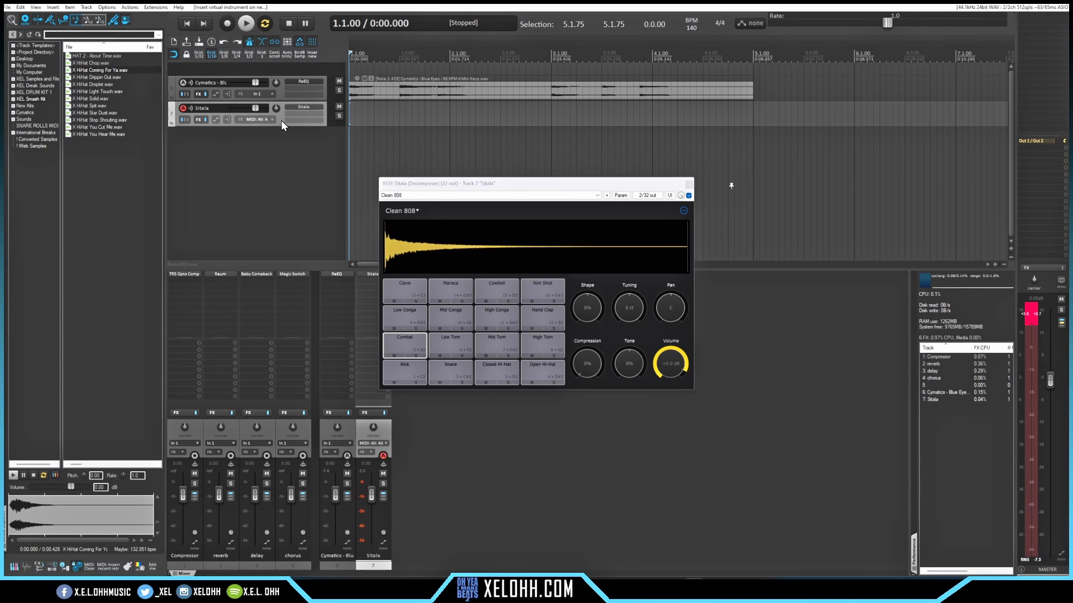
pyautogui.click(311, 57)
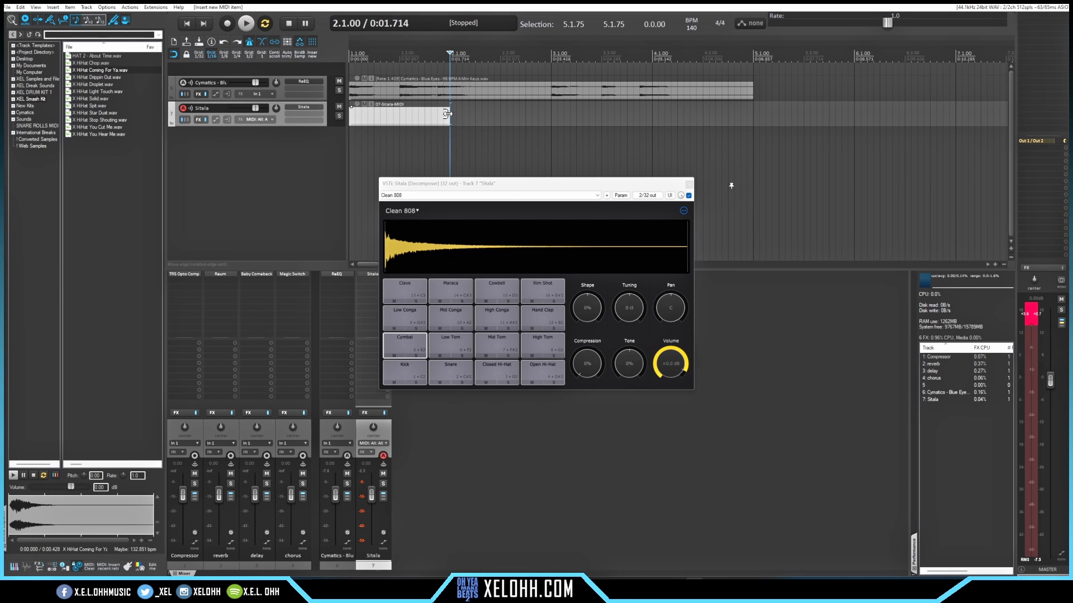
pyautogui.moveTo(447, 113); pyautogui.dragTo(753, 115)
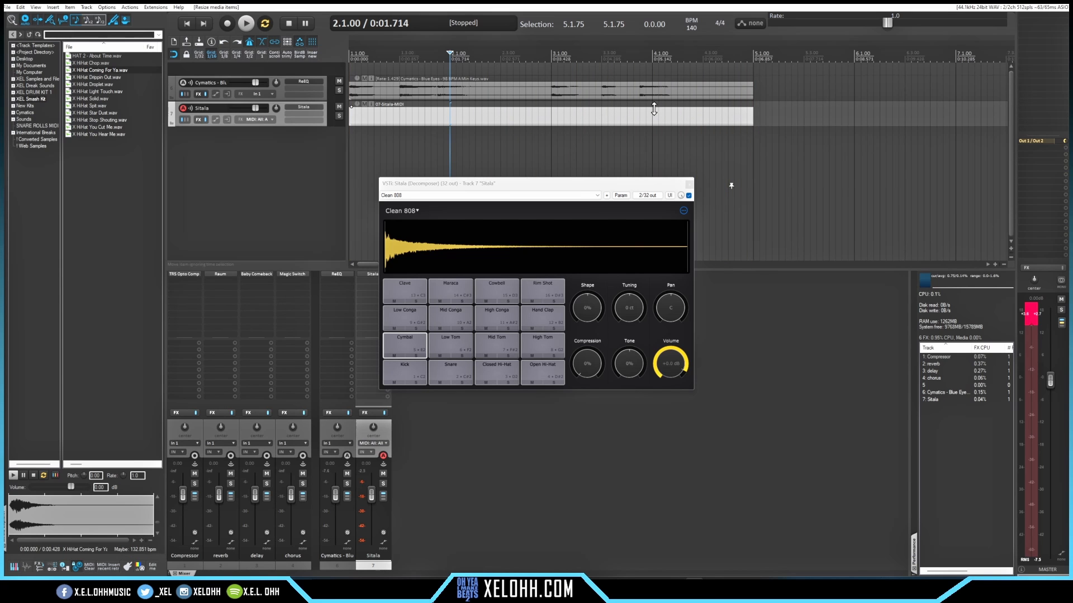
pyautogui.doubleClick(423, 122)
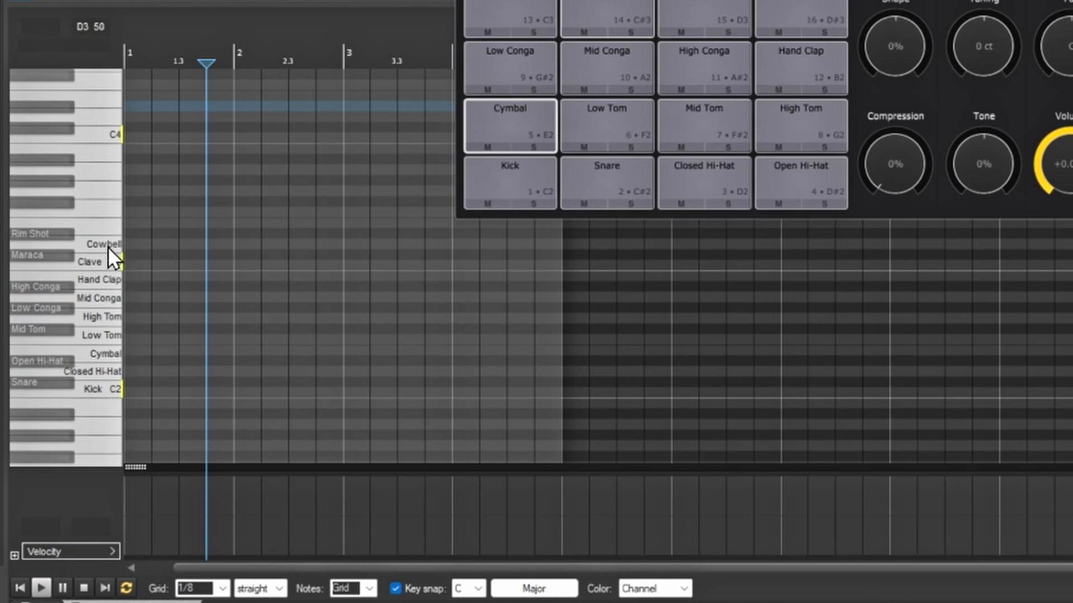
# - Audition the named drum keys of the piano roll from Kick up to Clave
pyautogui.click(97, 394)
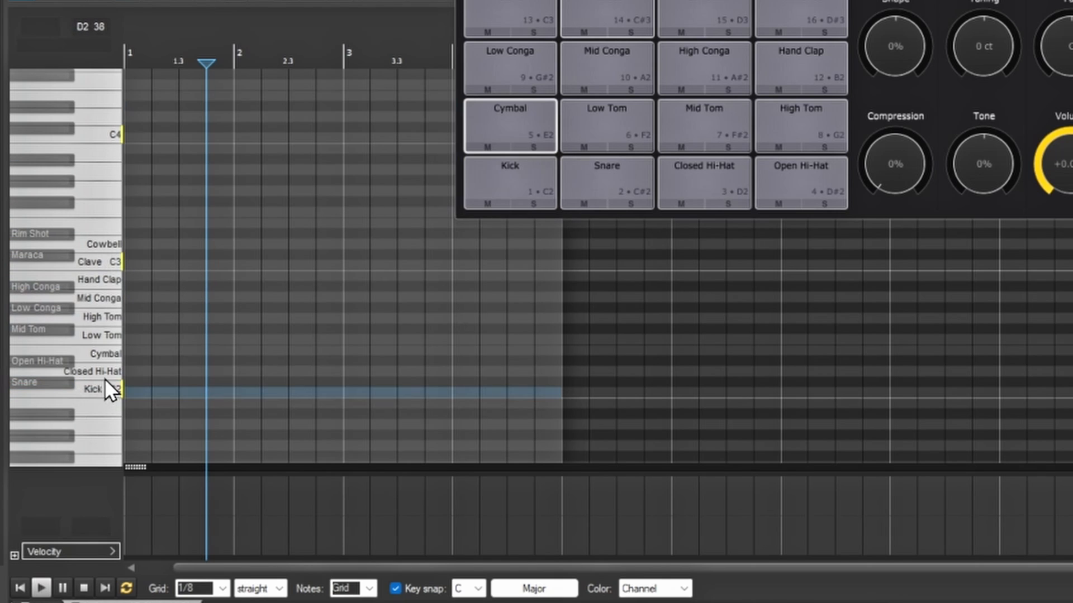
pyautogui.click(106, 371)
pyautogui.click(101, 353)
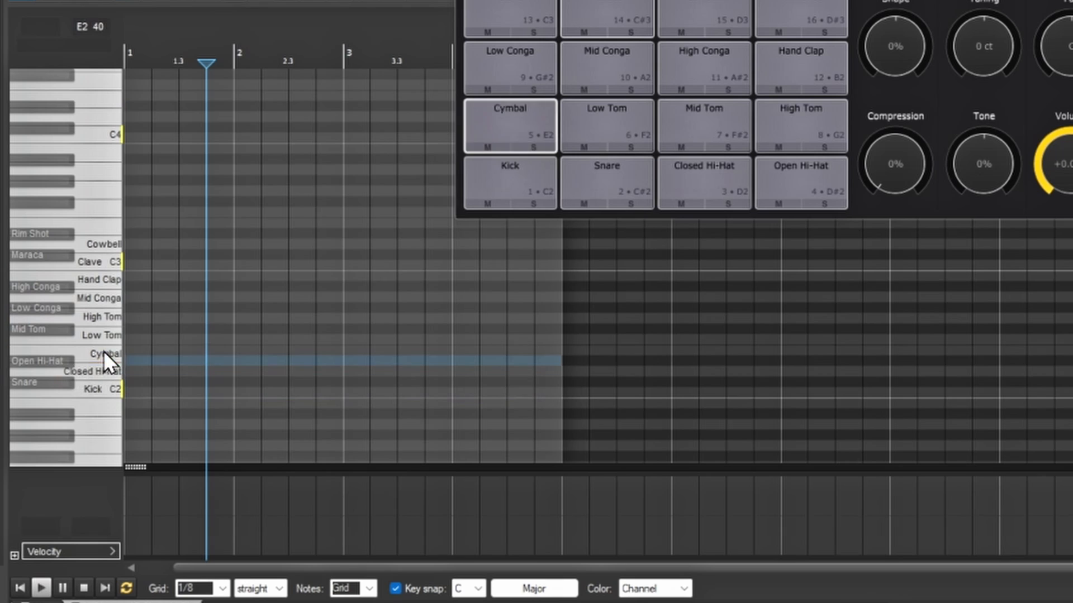
pyautogui.click(107, 335)
pyautogui.click(106, 282)
pyautogui.click(106, 260)
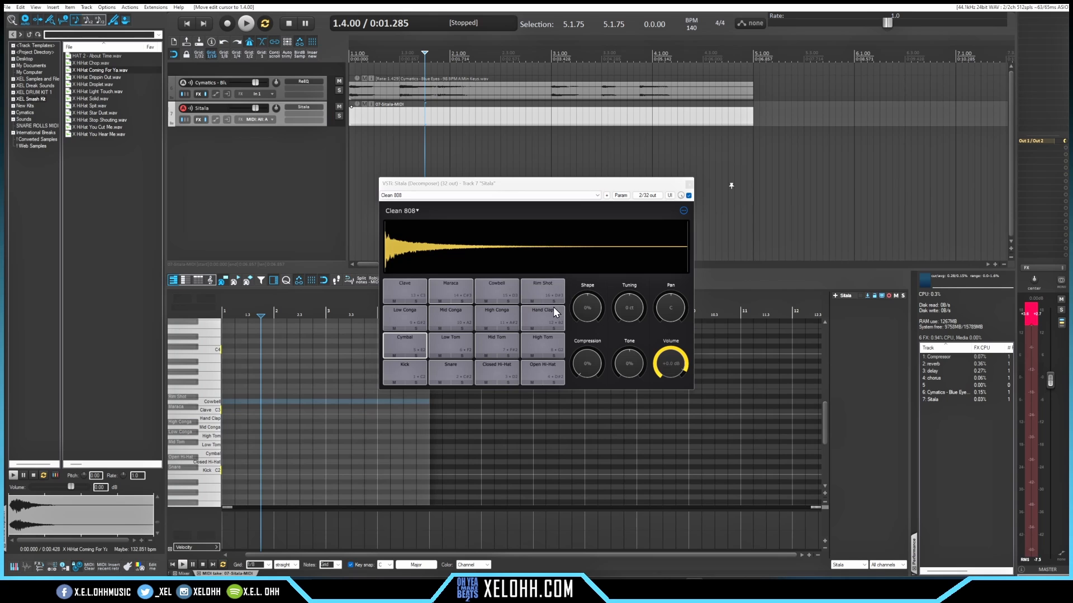
# - Set Sitala's audio output to 16 Channel Output (One Channel per Pad), with a separate track for each pad
pyautogui.moveTo(645, 250)
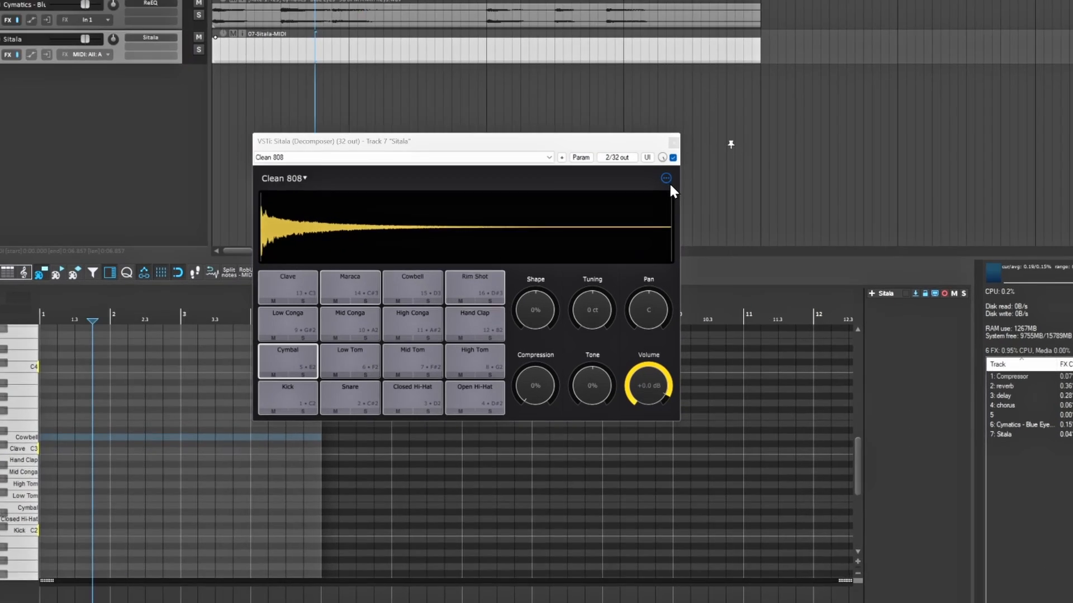
pyautogui.click(684, 211)
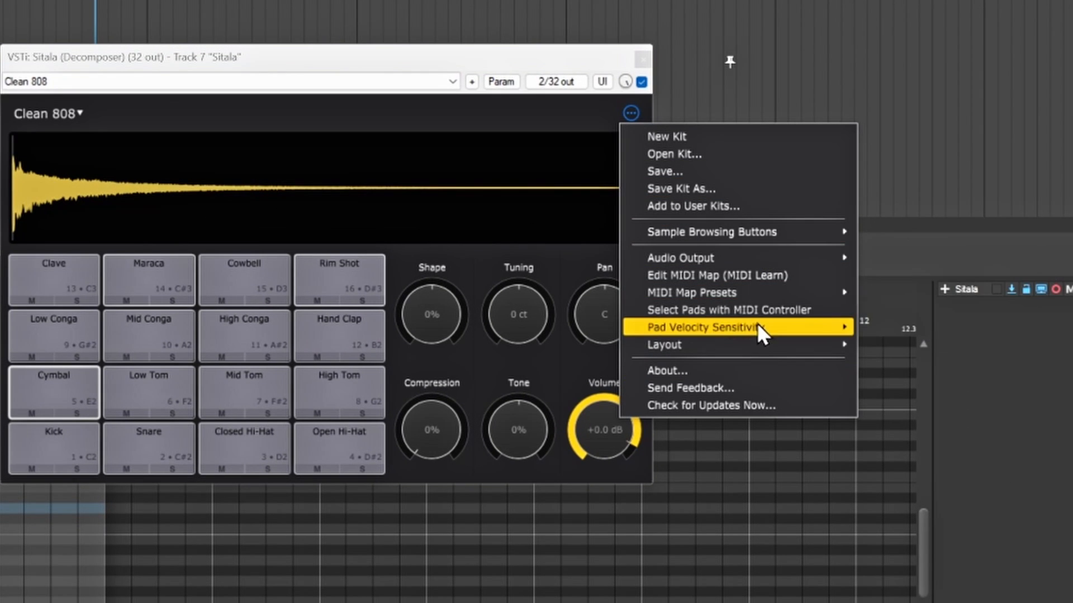
pyautogui.moveTo(758, 338)
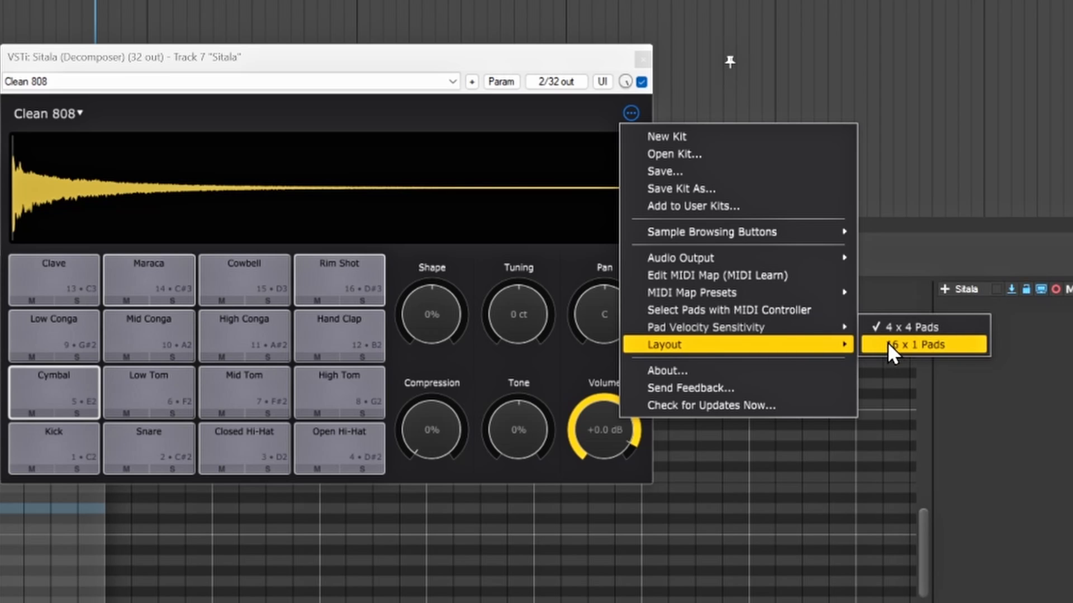
pyautogui.moveTo(750, 261)
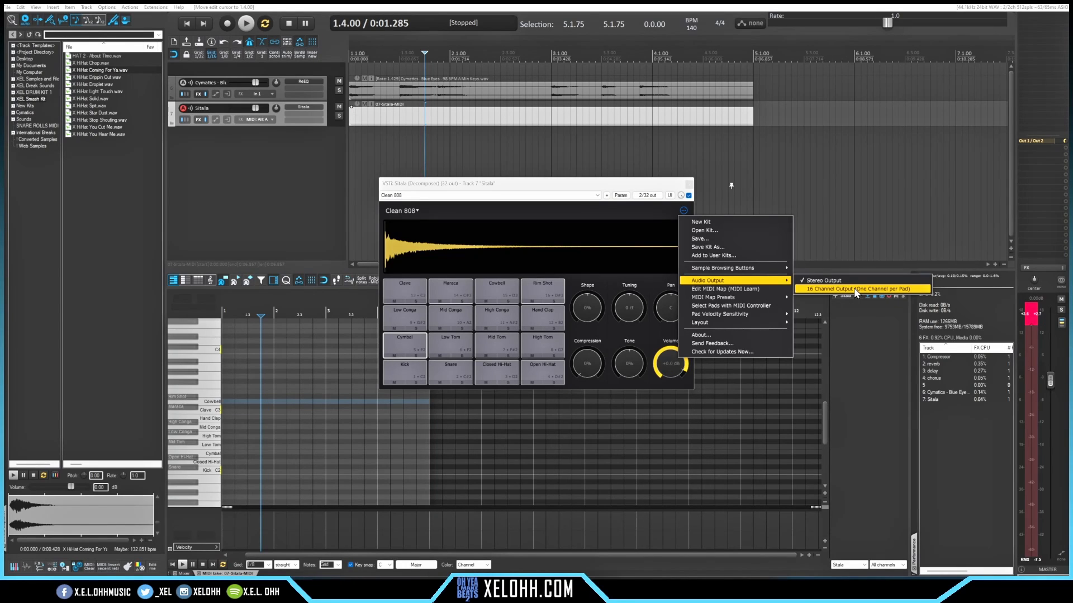
pyautogui.click(853, 287)
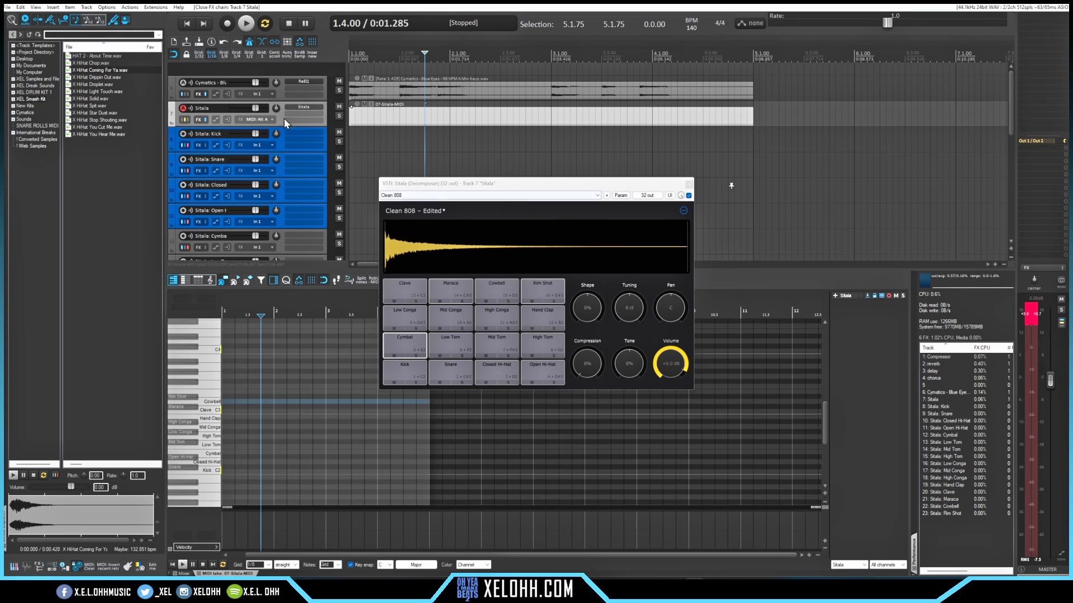
pyautogui.scroll(-6, 282, 199)
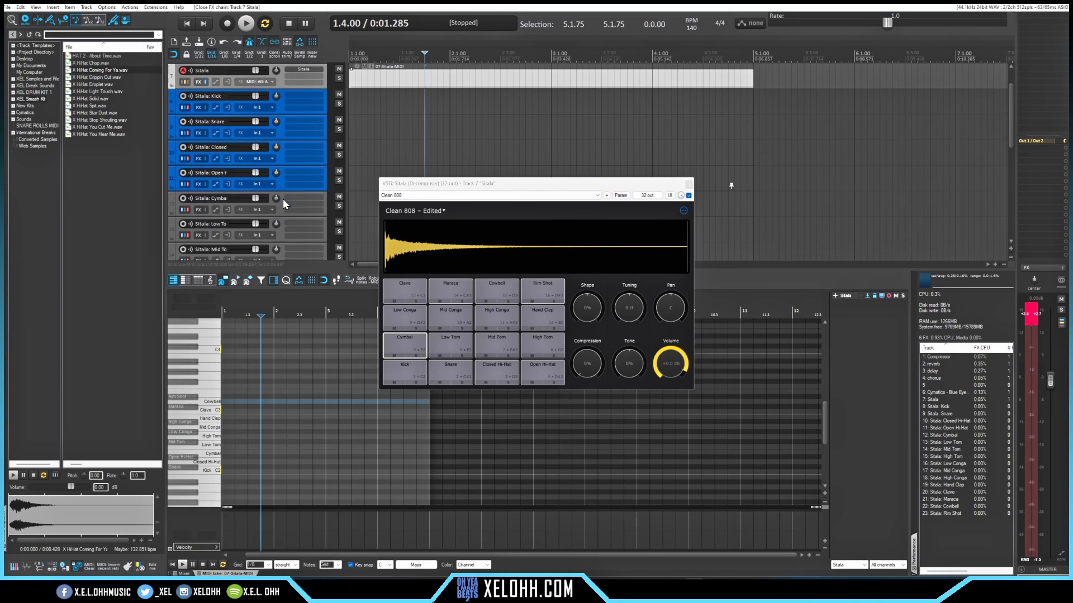
pyautogui.scroll(-4, 283, 204)
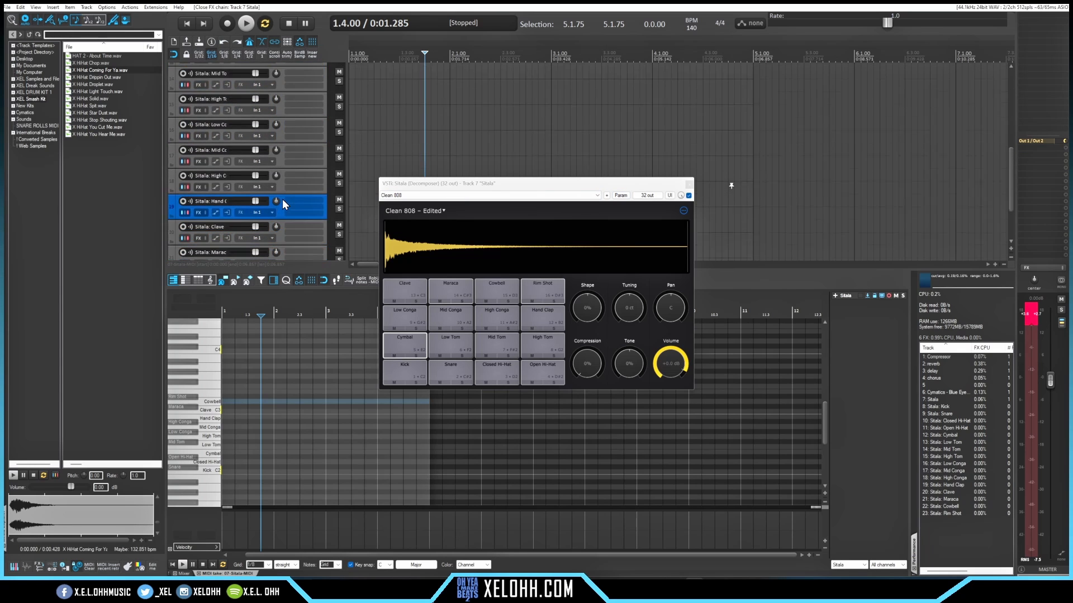
pyautogui.scroll(10, 282, 199)
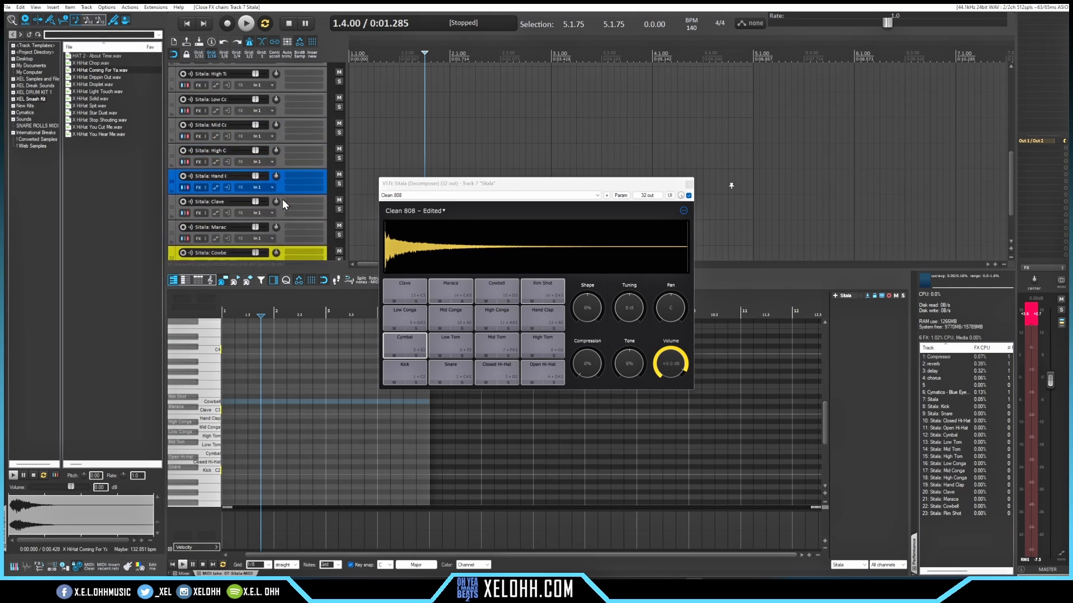
pyautogui.scroll(1, 281, 198)
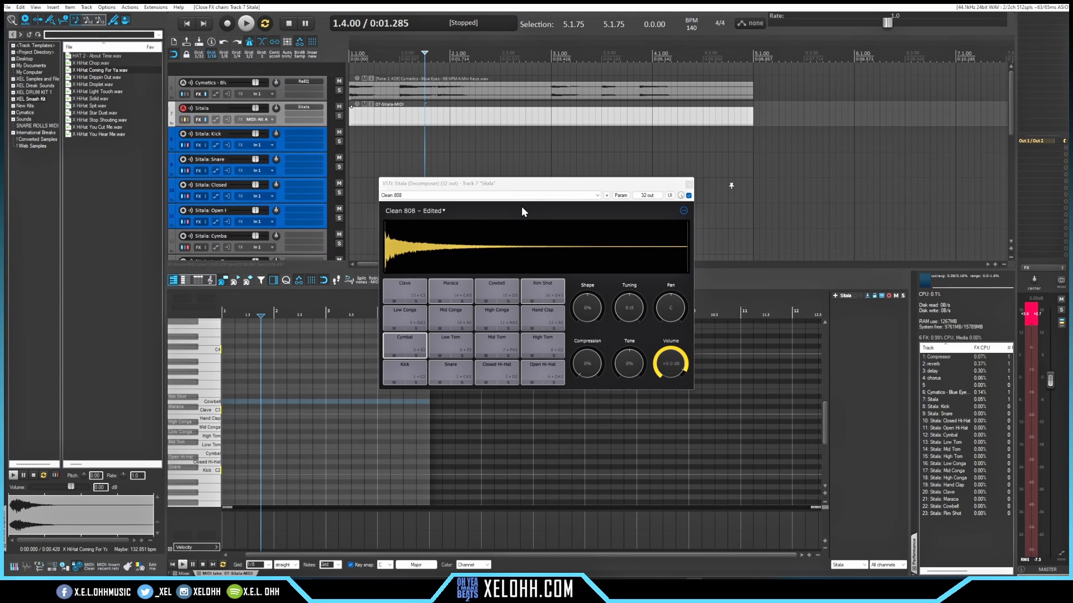
pyautogui.click(549, 184)
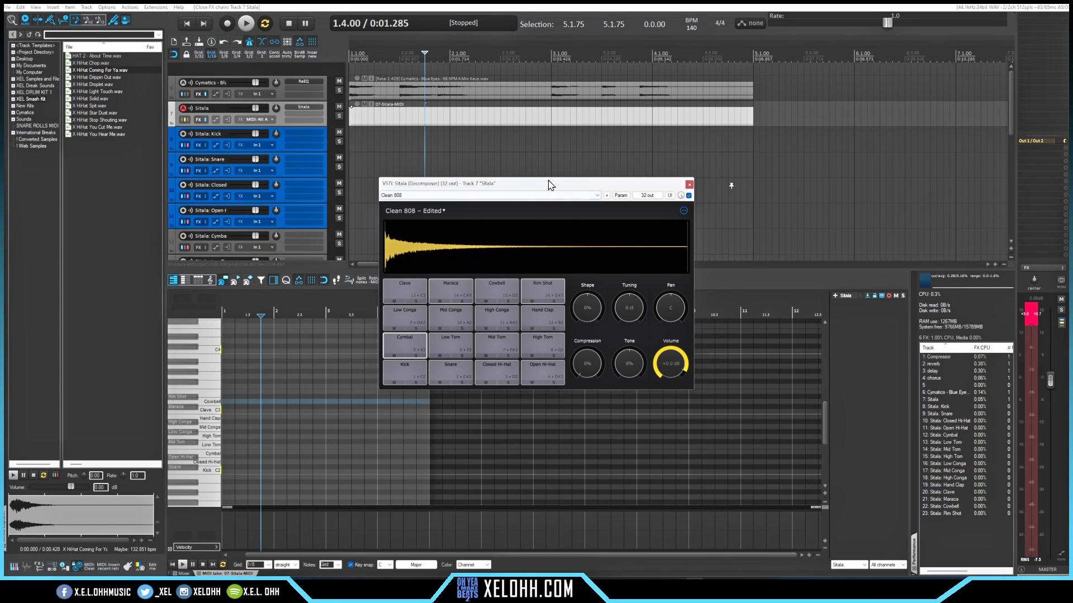
# - Close the Sitala plugin window and record a kick and snare pattern into the Sitala MIDI item from bar 1
pyautogui.click(689, 185)
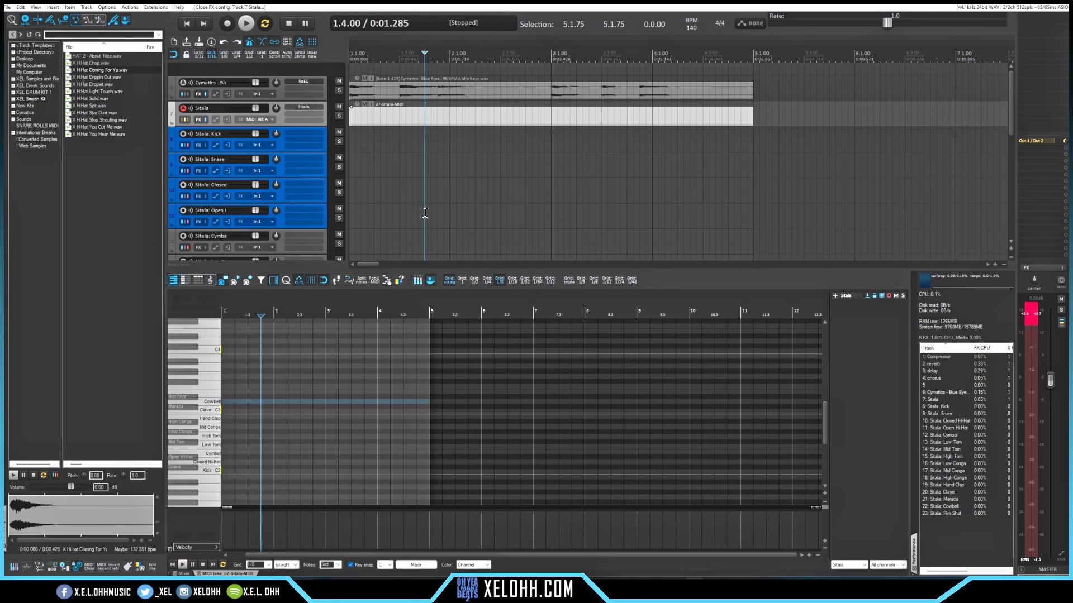
pyautogui.press('Home')
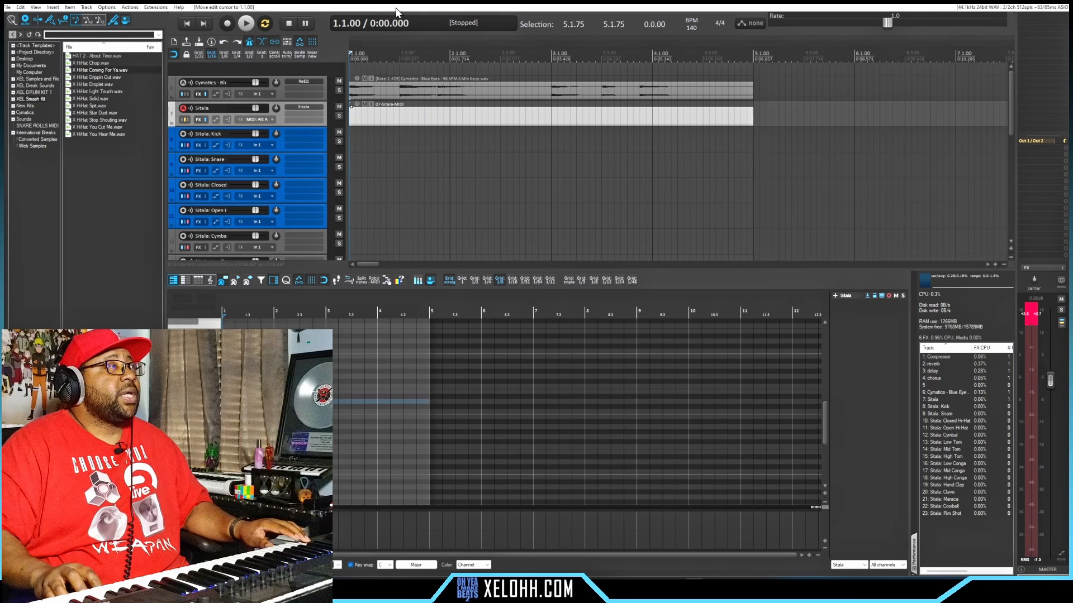
pyautogui.click(227, 25)
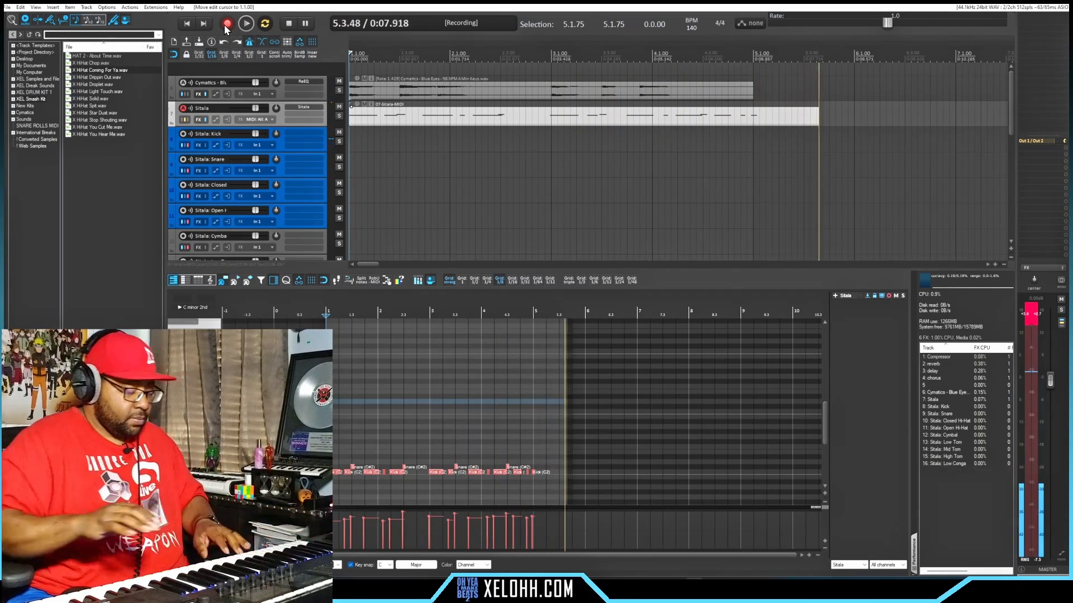
pyautogui.click(226, 25)
# - Quantize the position and length of the selected kick and snare notes to the grid at 100% strength, and play back the pattern
pyautogui.hotkey('ctrl', 'q')
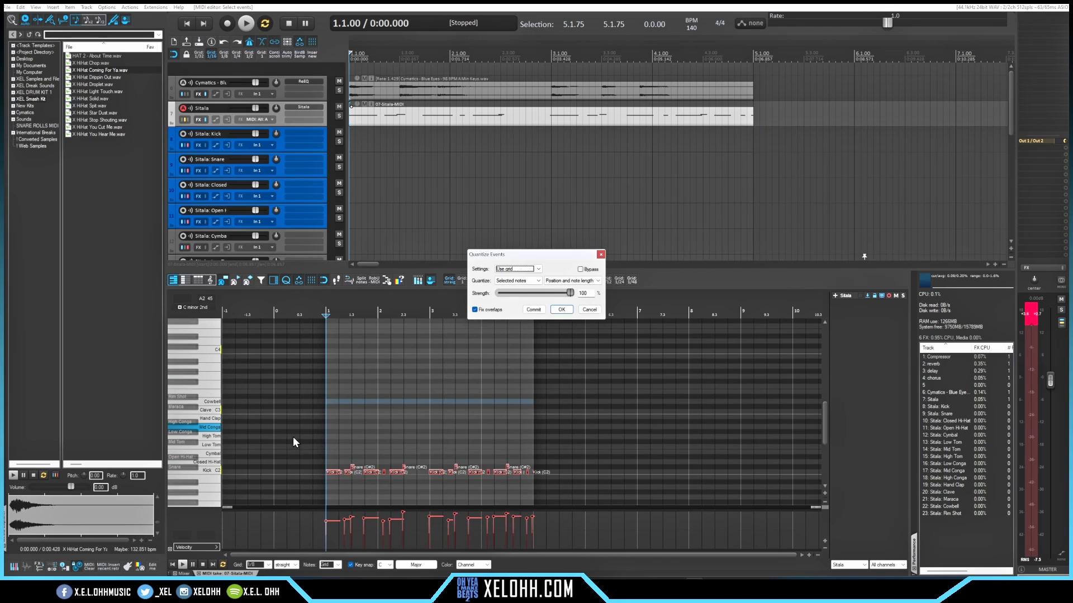
pyautogui.click(560, 310)
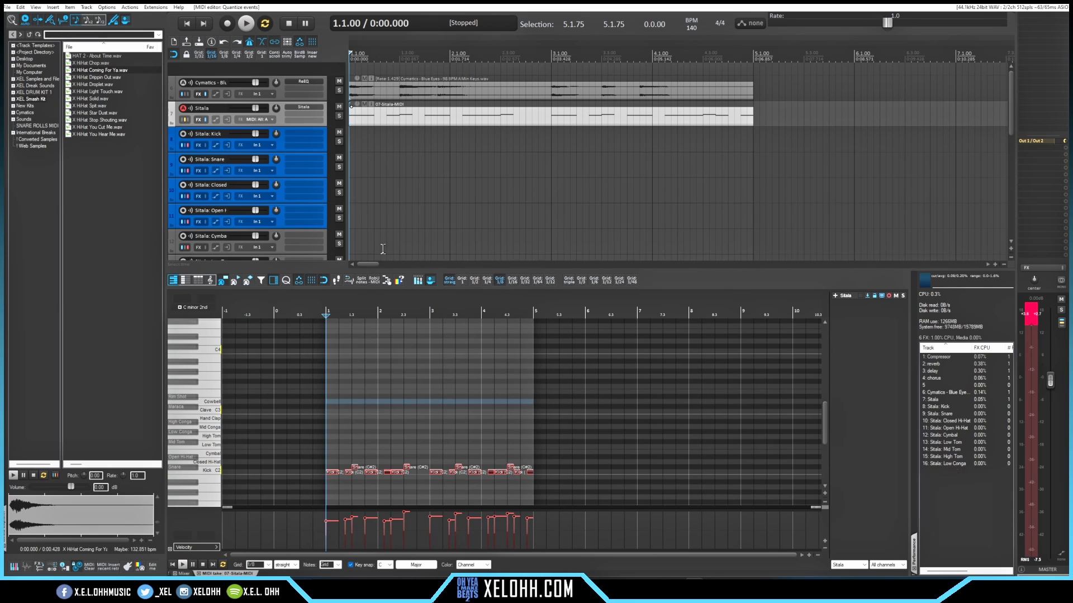
pyautogui.press('space')
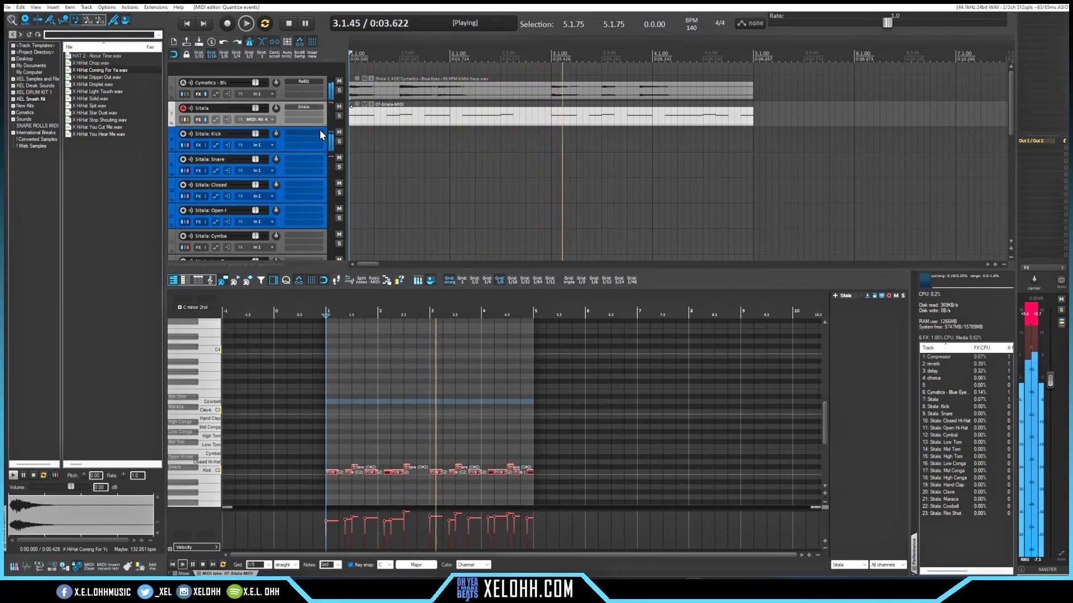
pyautogui.press('space')
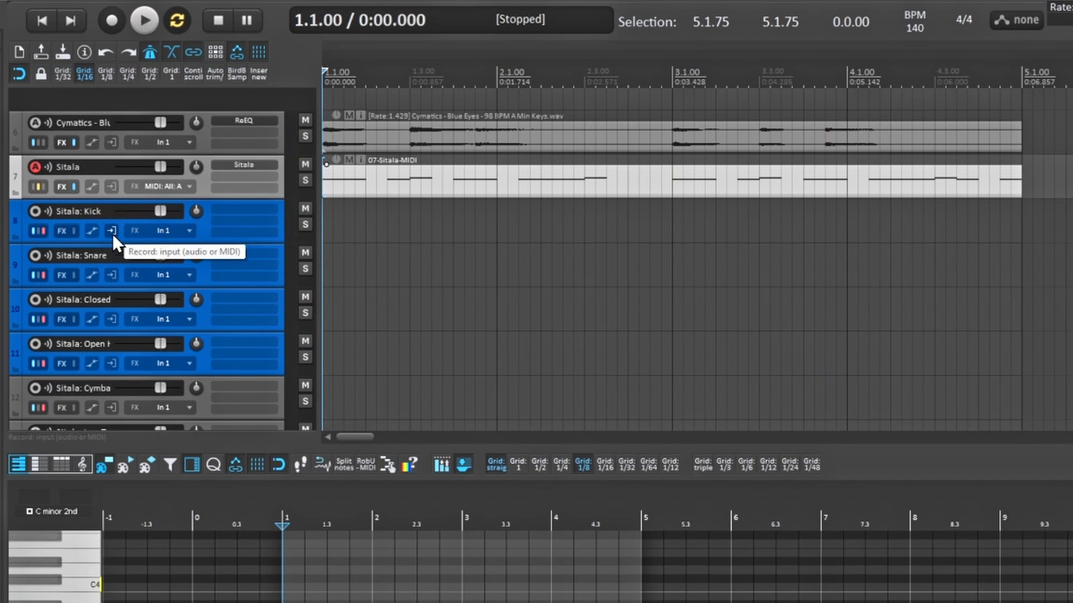
# - Record-arm the Sitala Kick and Snare tracks together and set their record mode to output (mono)
pyautogui.click(202, 239)
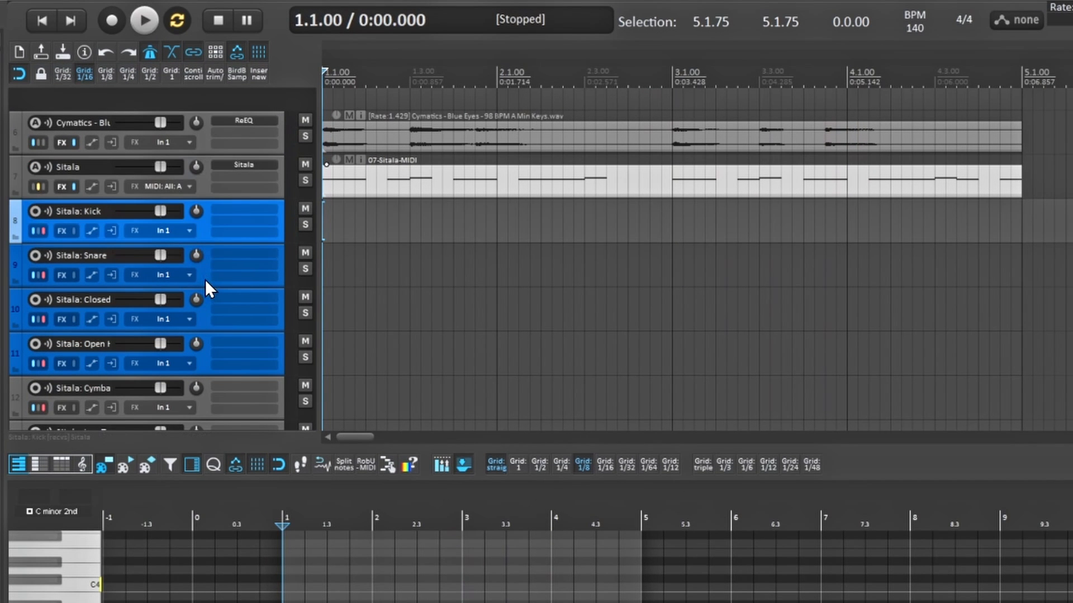
pyautogui.click(206, 280)
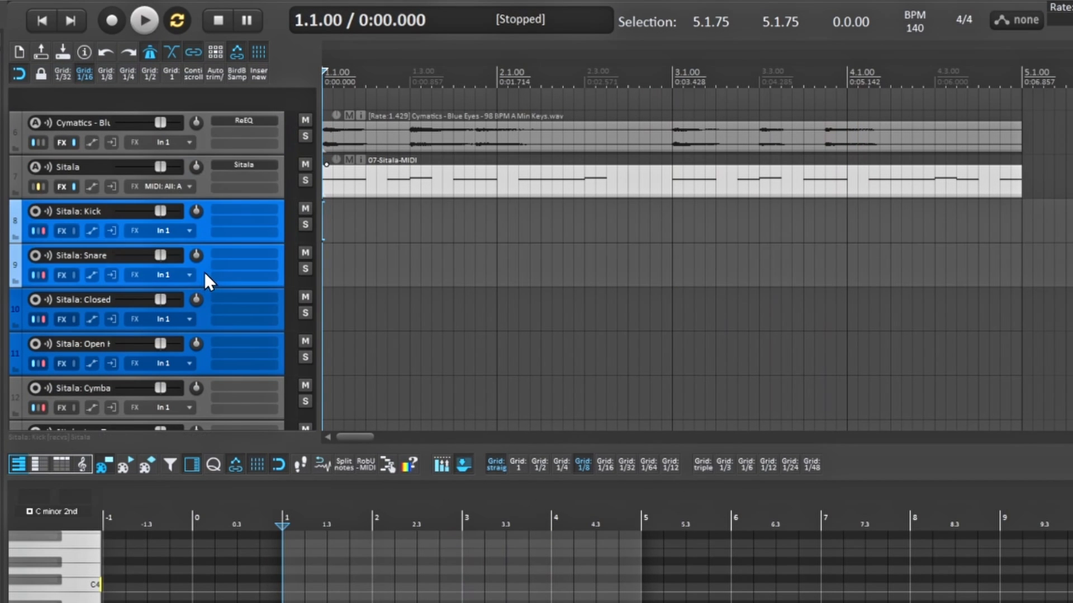
pyautogui.click(34, 211)
pyautogui.click(111, 231)
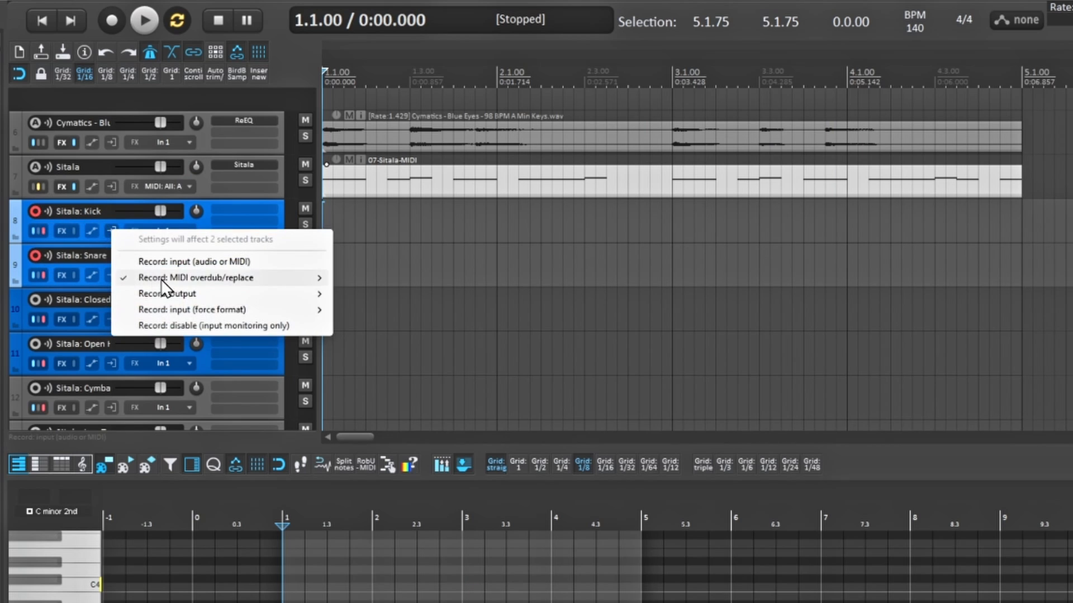
pyautogui.moveTo(246, 295)
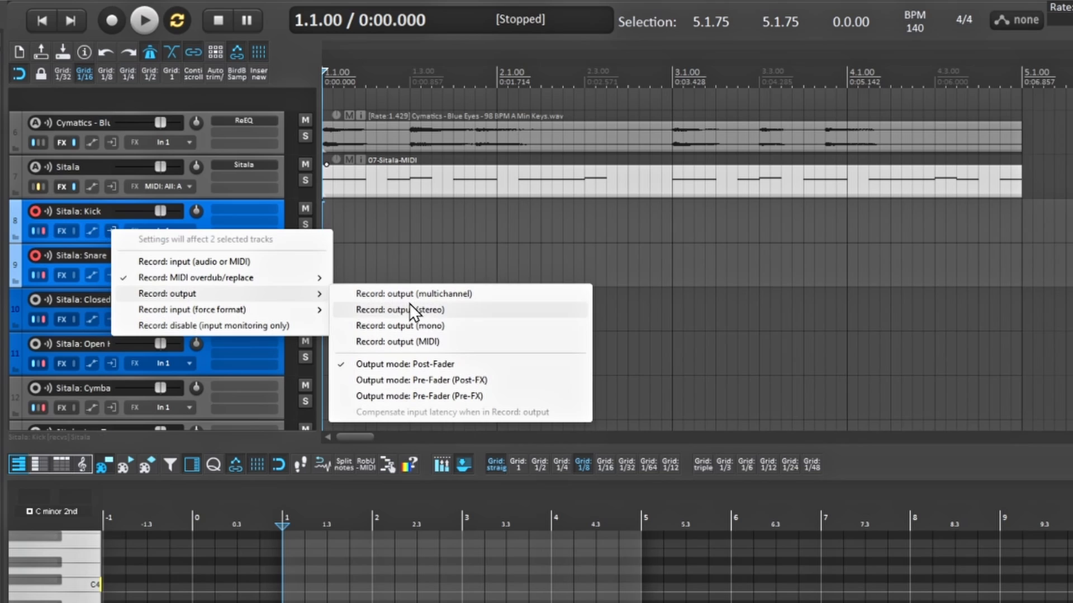
pyautogui.click(425, 326)
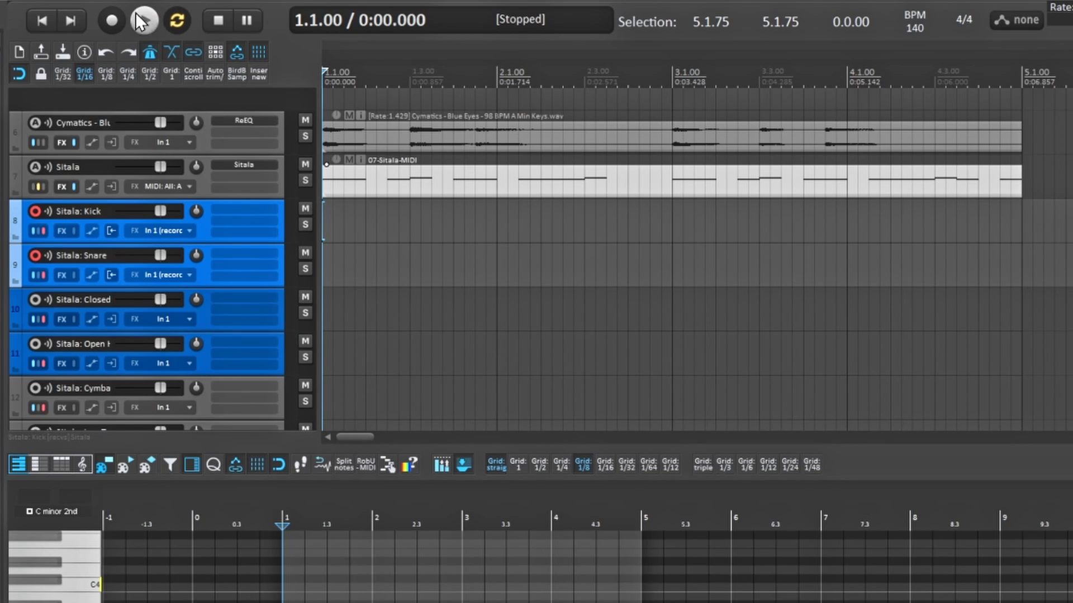
# - Record the Sitala pattern as audio onto the Kick and Snare tracks, accepting the shared input check, and stop just past bar 5
pyautogui.click(109, 22)
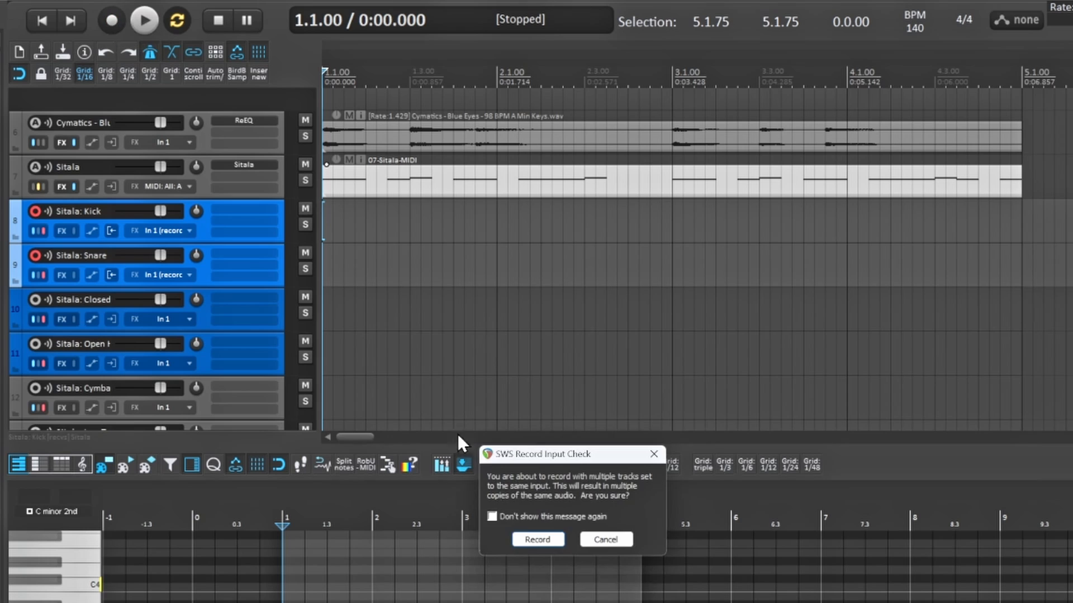
pyautogui.click(537, 540)
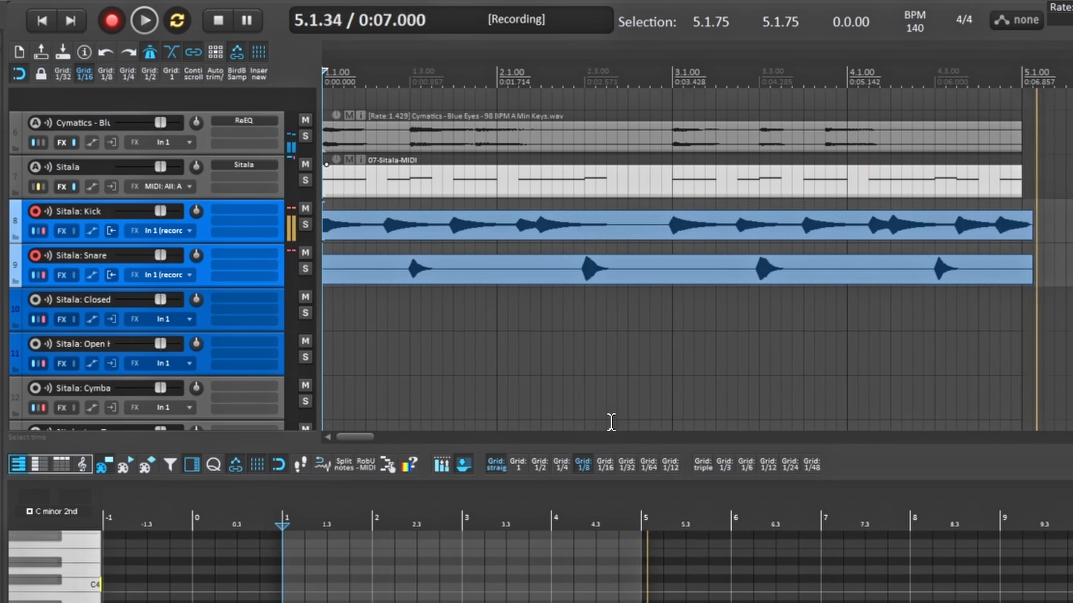
pyautogui.press('space')
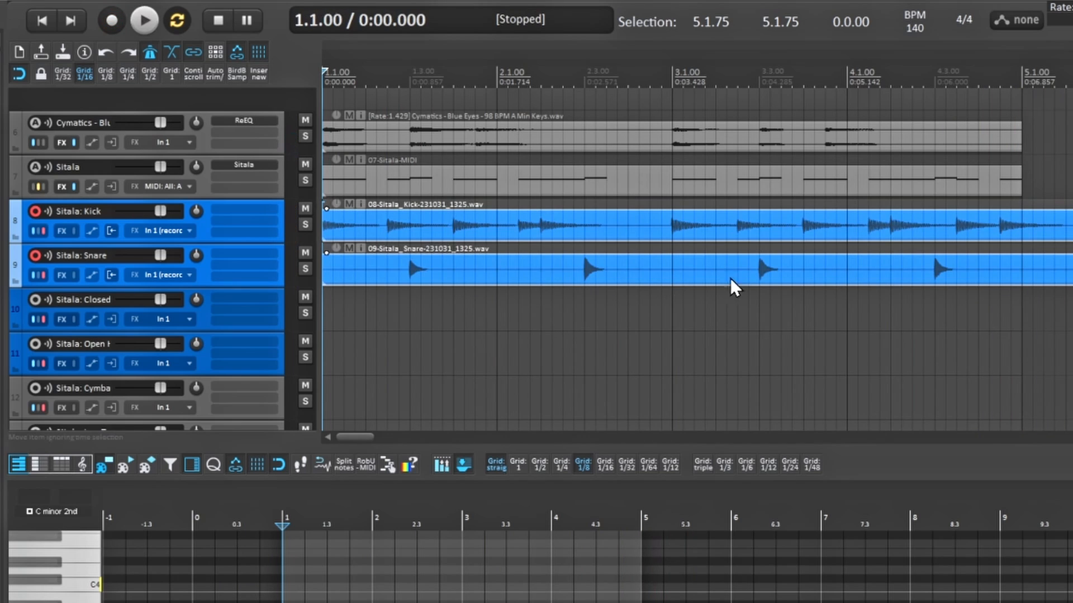